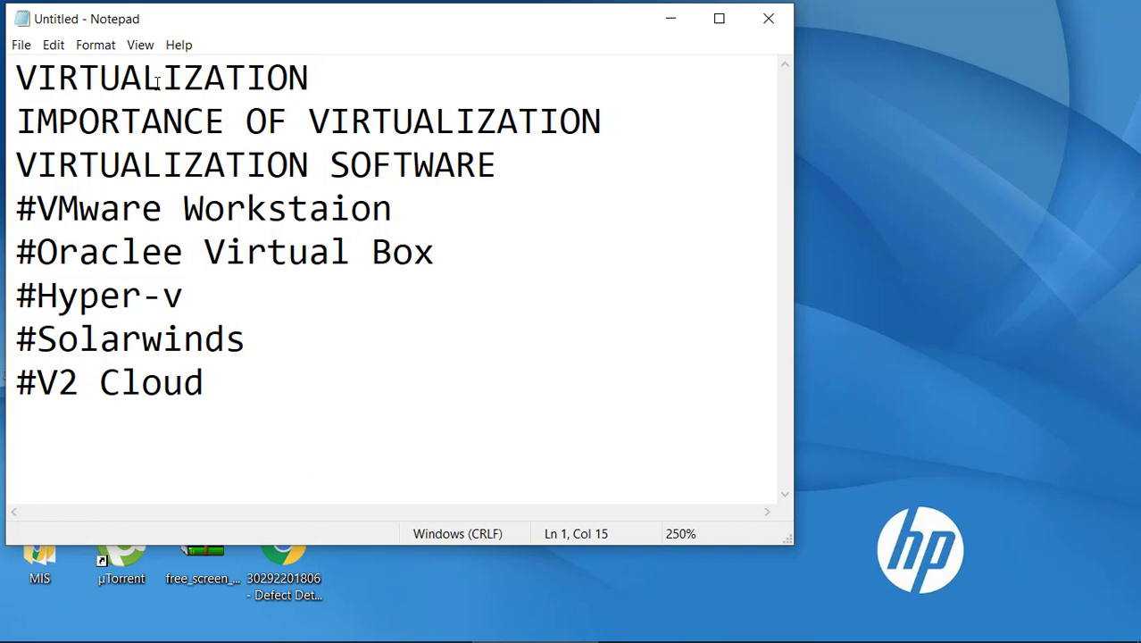
# Highlight the first heading and the VMware Workstation entry in the Notepad notes
pyautogui.moveTo(163, 78); pyautogui.dragTo(16, 75)
pyautogui.click(16, 75)
pyautogui.click(517, 170)
pyautogui.click(40, 207)
pyautogui.moveTo(39, 207); pyautogui.dragTo(402, 218)
pyautogui.click(401, 217)
# Minimize Notepad, launch VMware Workstation maximized, and look through its File menu
pyautogui.click(672, 20)
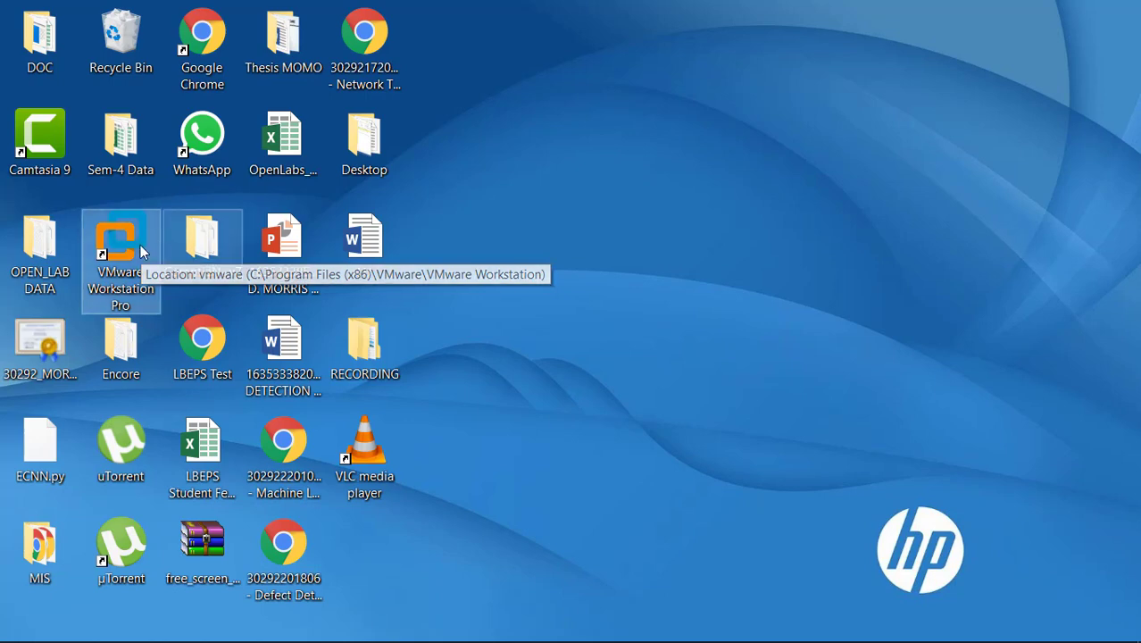
pyautogui.doubleClick(138, 269)
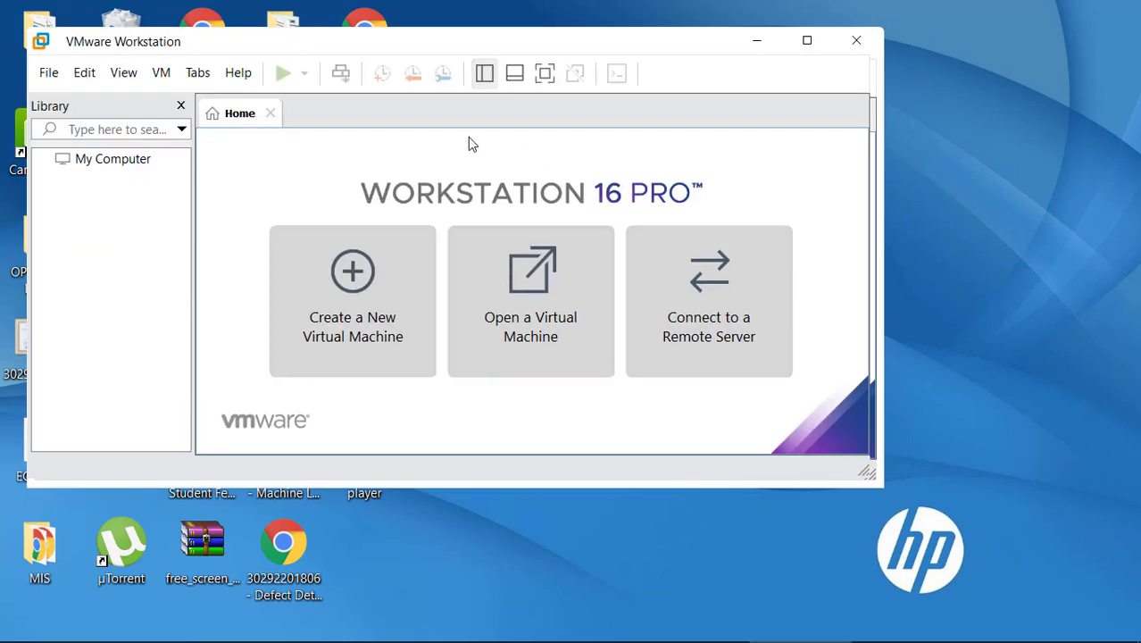
pyautogui.click(800, 41)
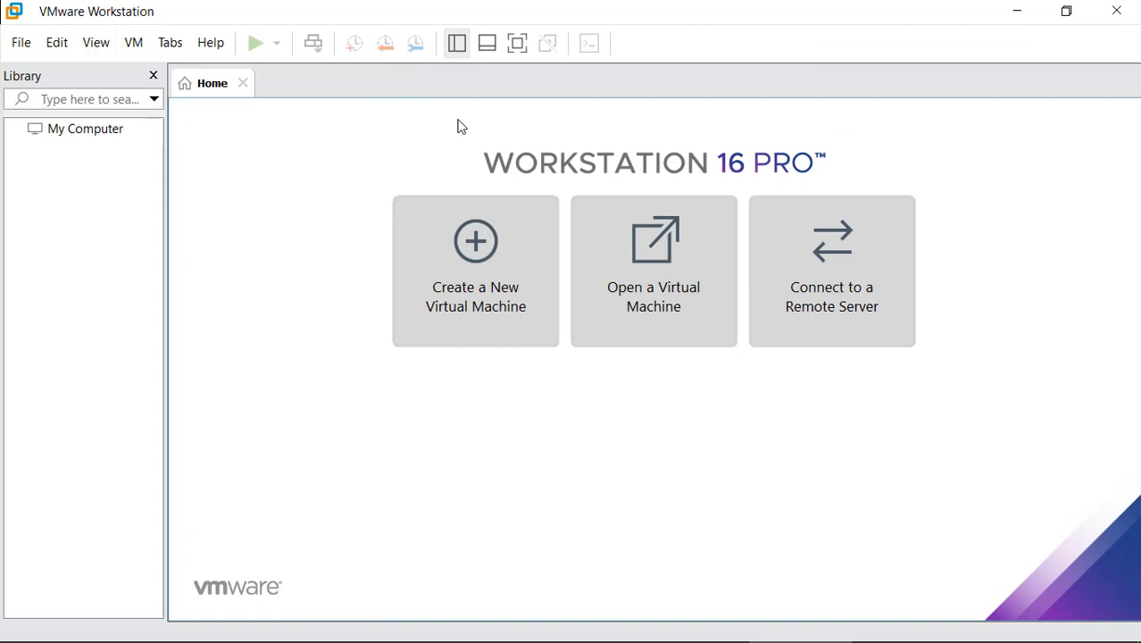
pyautogui.click(22, 43)
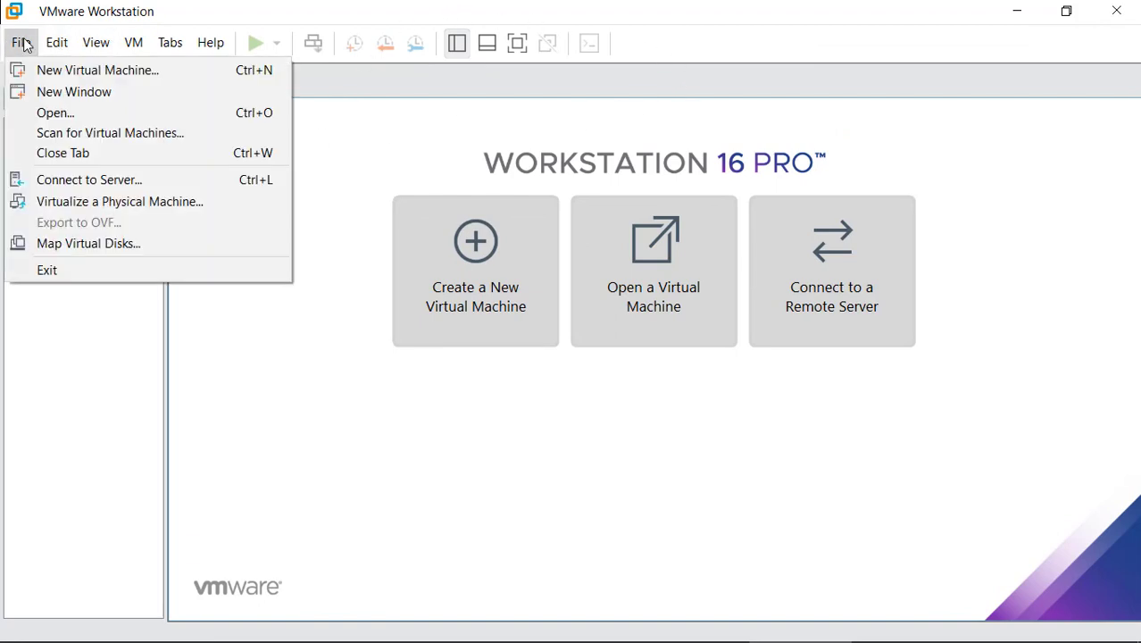
pyautogui.moveTo(61, 44)
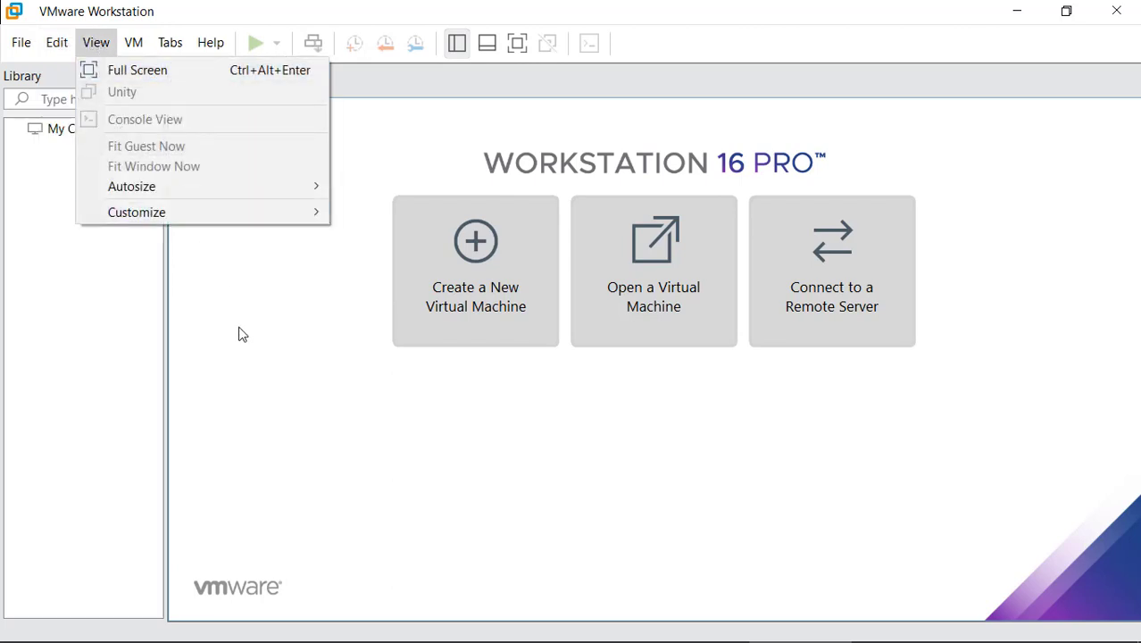
pyautogui.press('Escape')
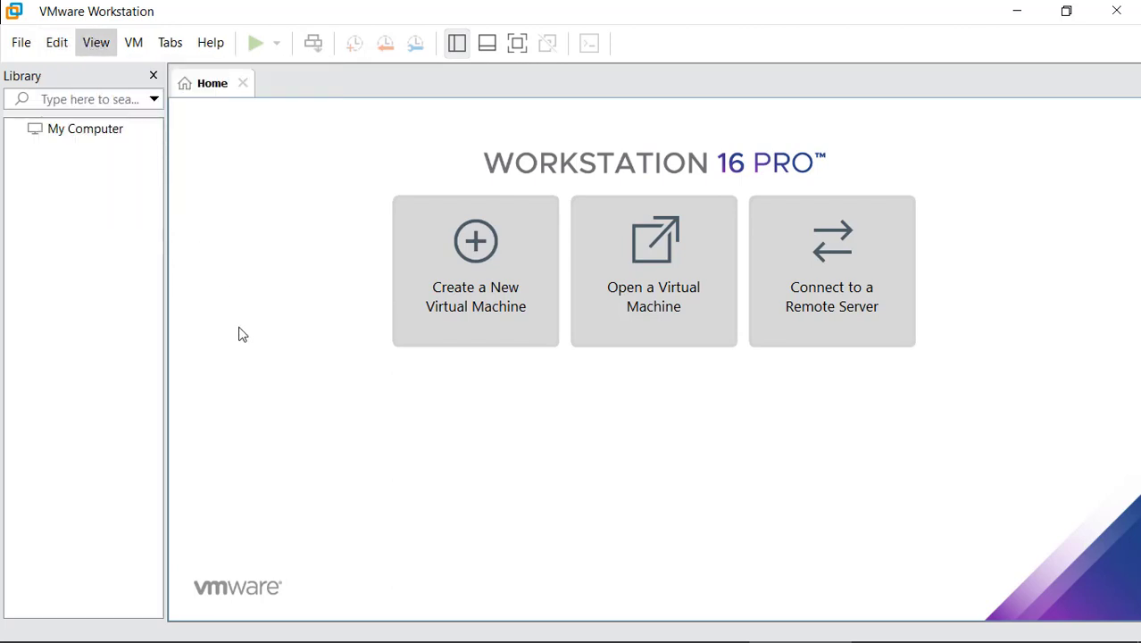
# Start the New Virtual Machine Wizard with the Typical (recommended) configuration
pyautogui.click(514, 296)
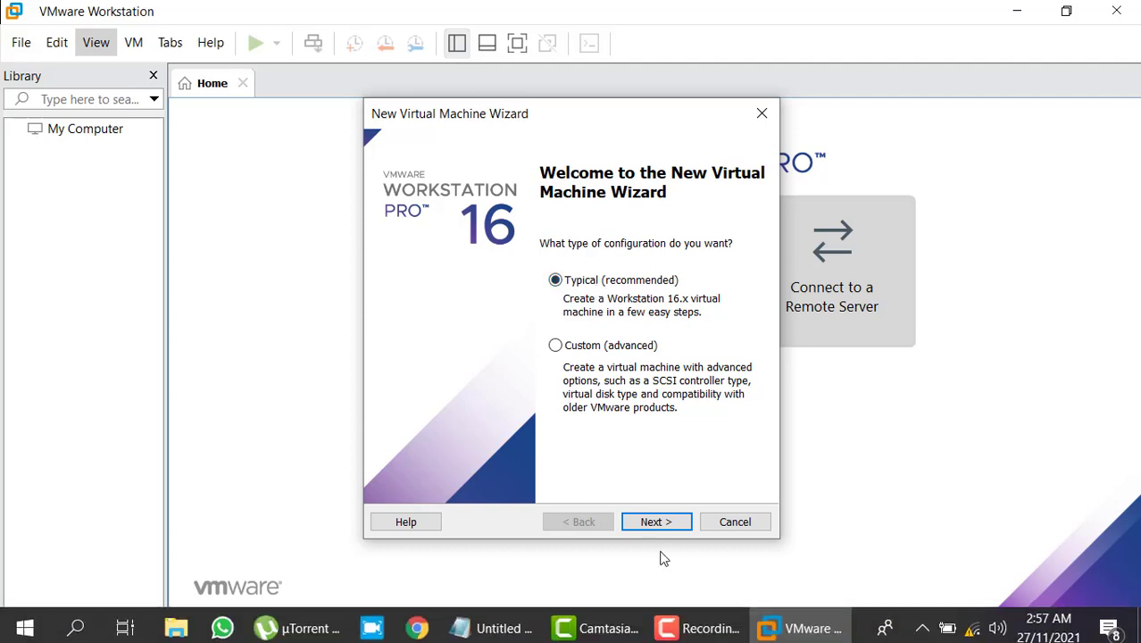
pyautogui.click(670, 521)
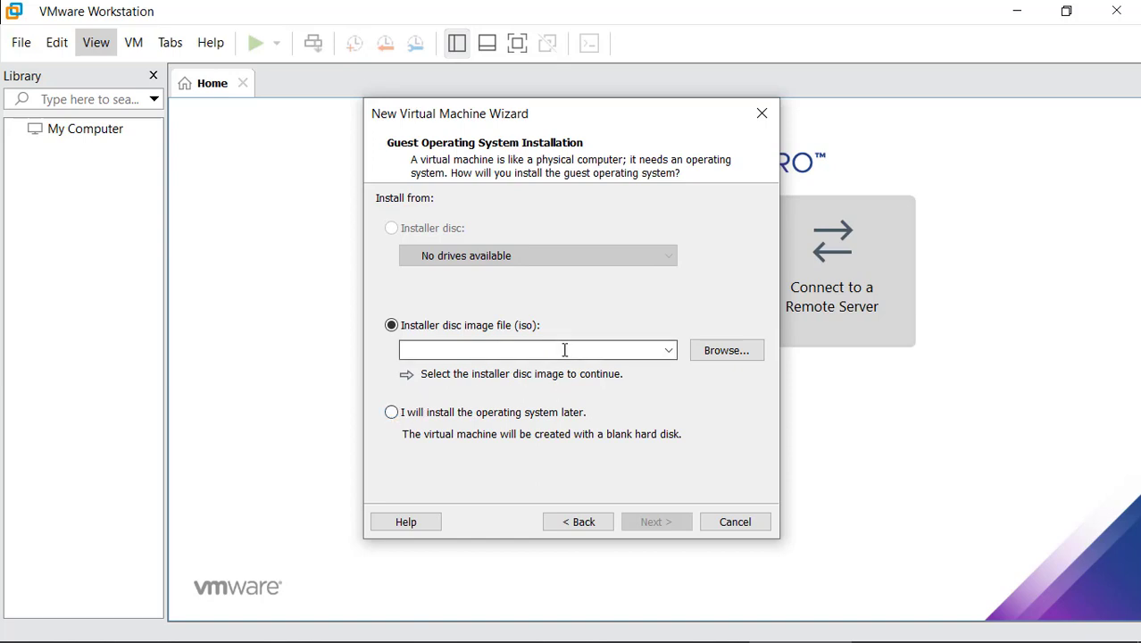
# Select the Aio-Win10-EntP(Ar+En)(32+64)Bit ISO from D:\IOS\WIN10-ENT(32+64)-MULT(Ar+En) as the installer disc
pyautogui.click(728, 353)
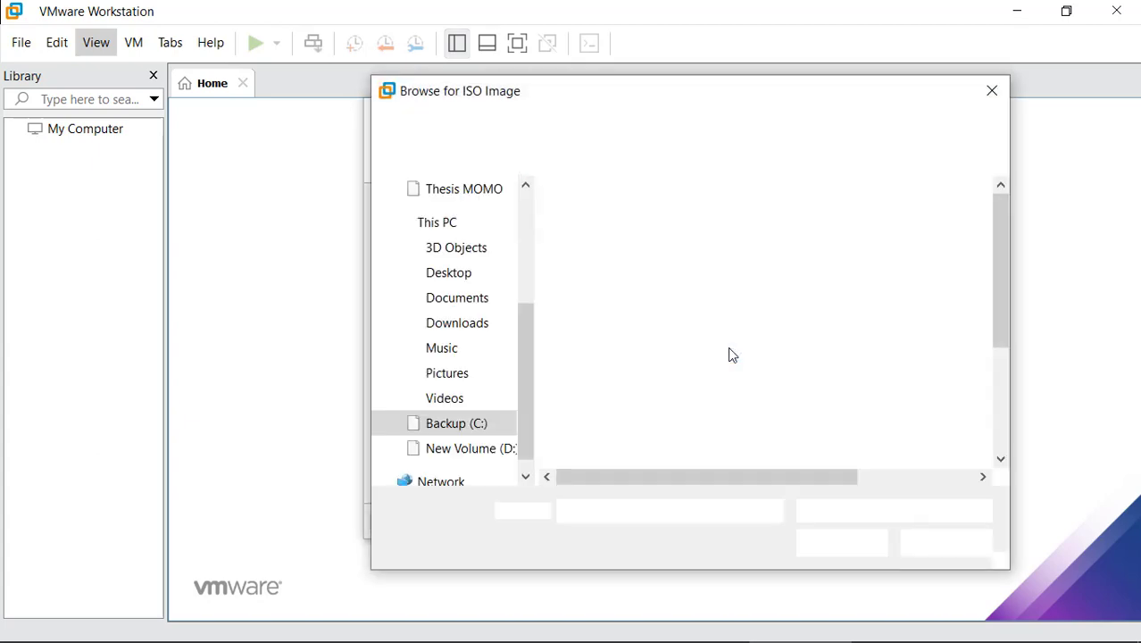
pyautogui.scroll(-3, 688, 340)
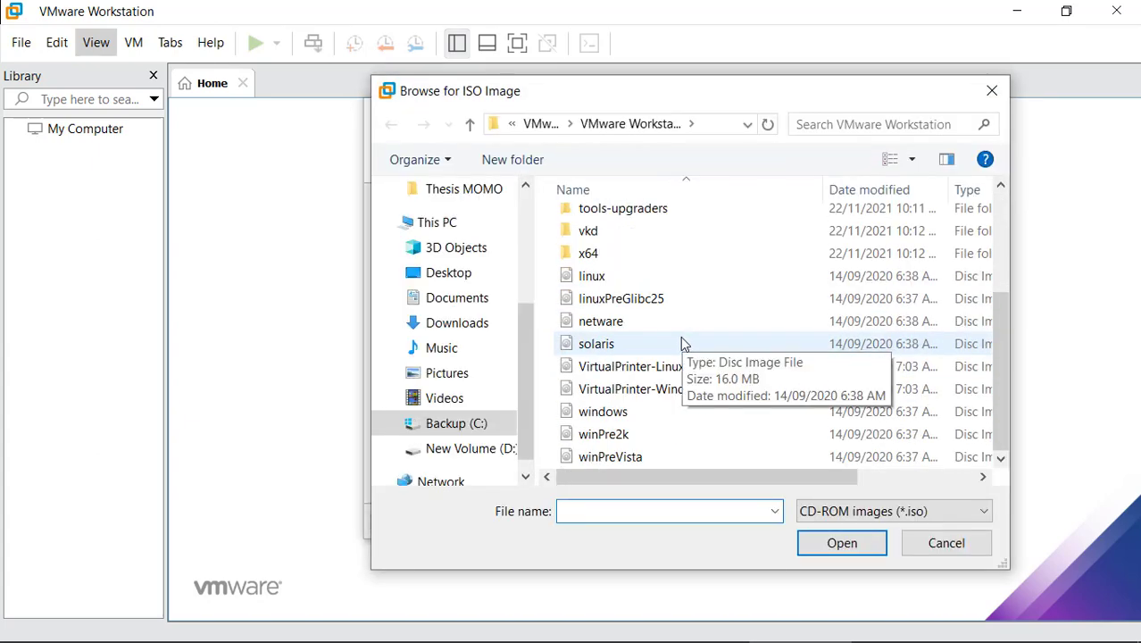
pyautogui.click(483, 230)
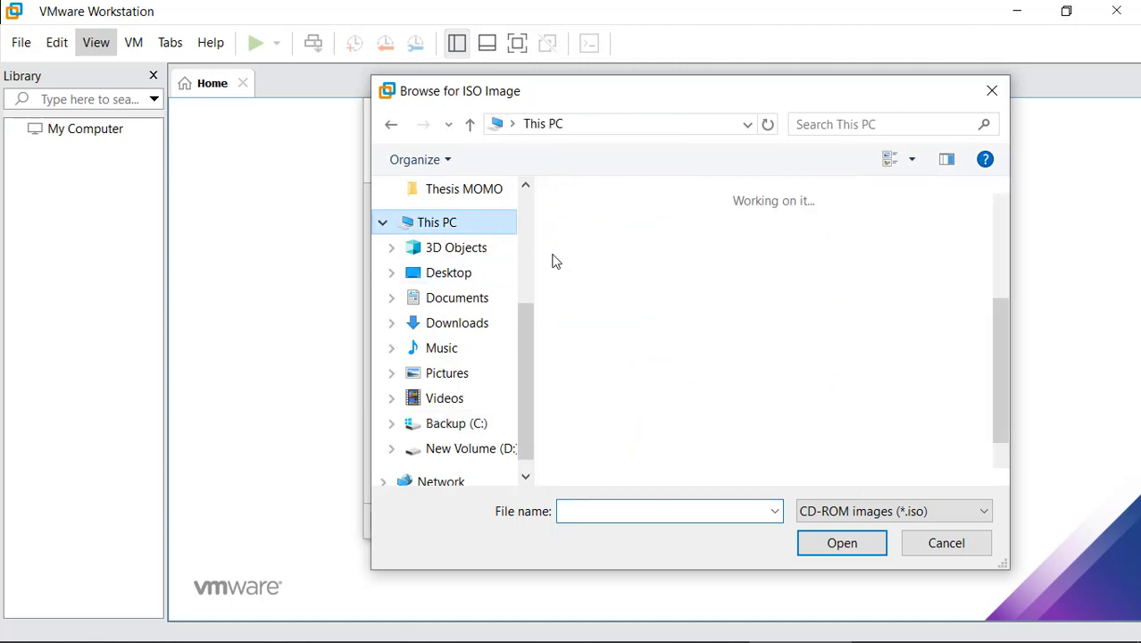
pyautogui.scroll(-5, 688, 333)
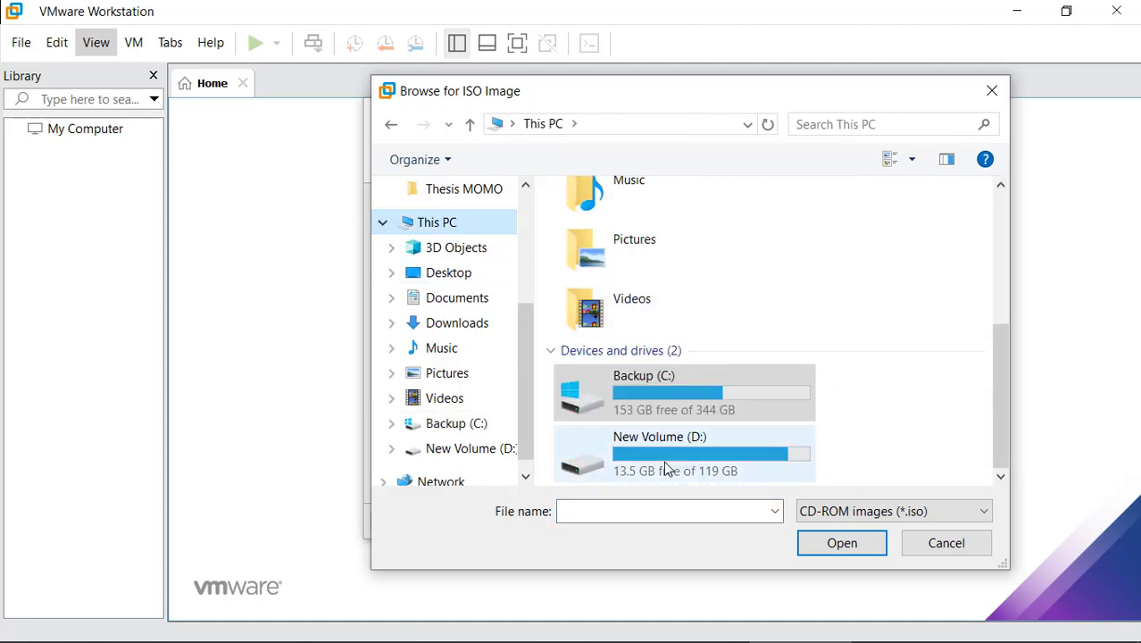
pyautogui.click(664, 461)
pyautogui.doubleClick(665, 456)
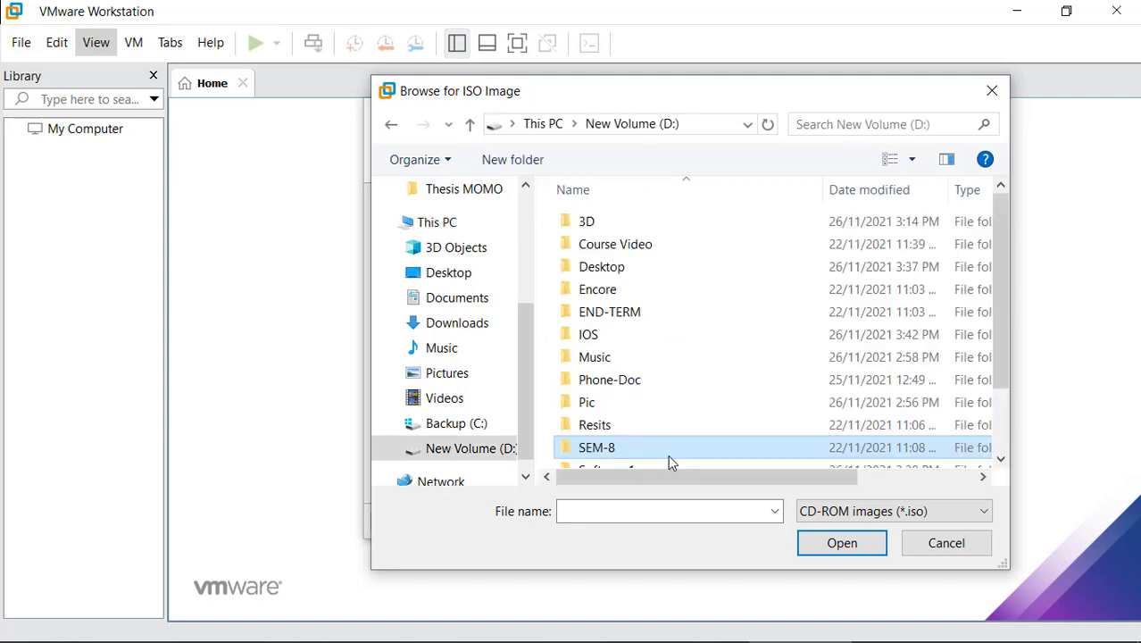
pyautogui.doubleClick(624, 336)
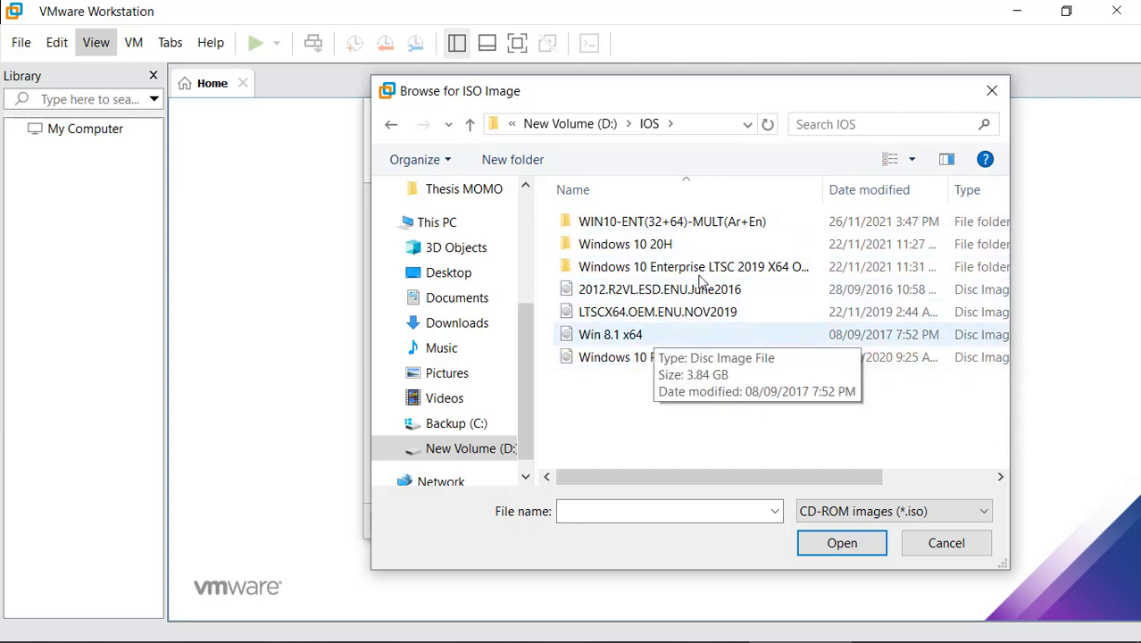
pyautogui.doubleClick(678, 228)
pyautogui.click(649, 272)
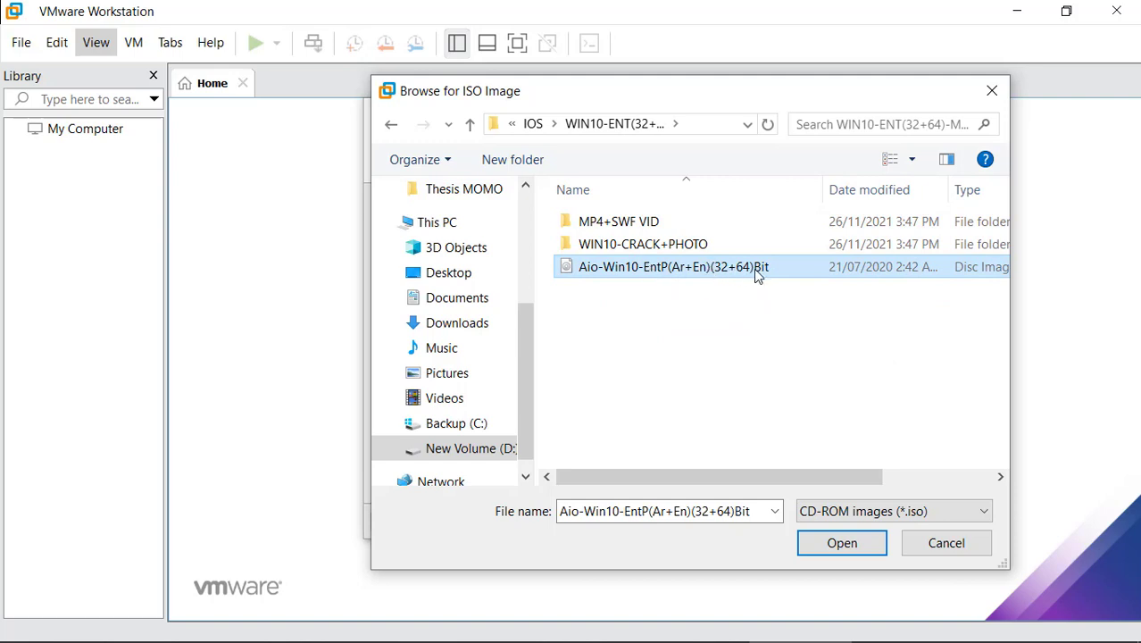
pyautogui.click(840, 542)
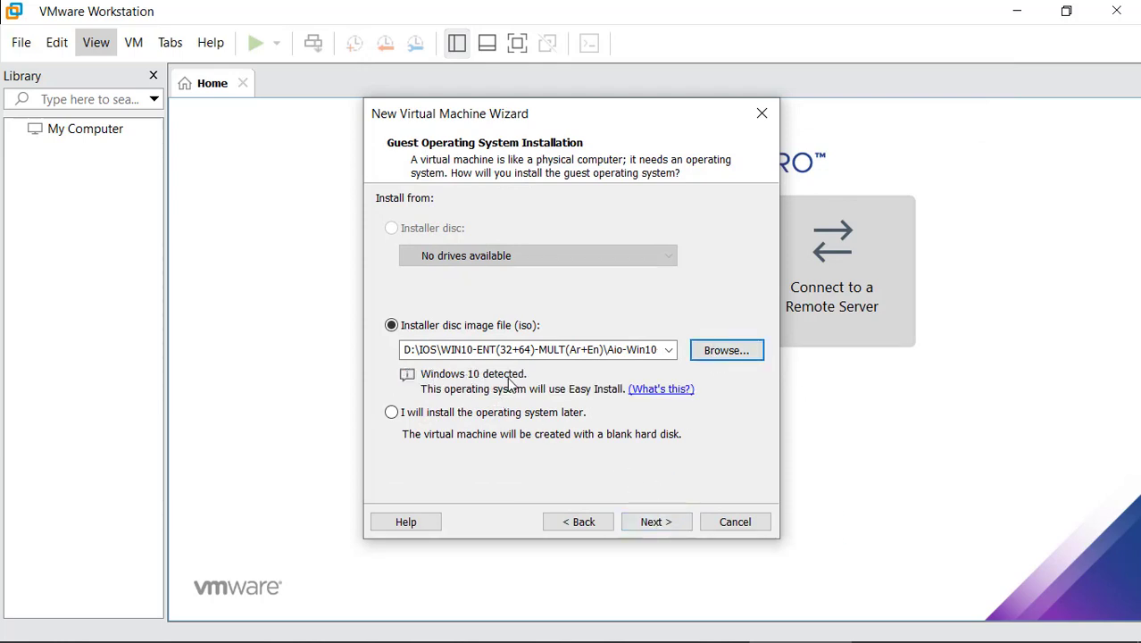
# Keep Windows 10 Enterprise as the Easy Install version
pyautogui.click(667, 521)
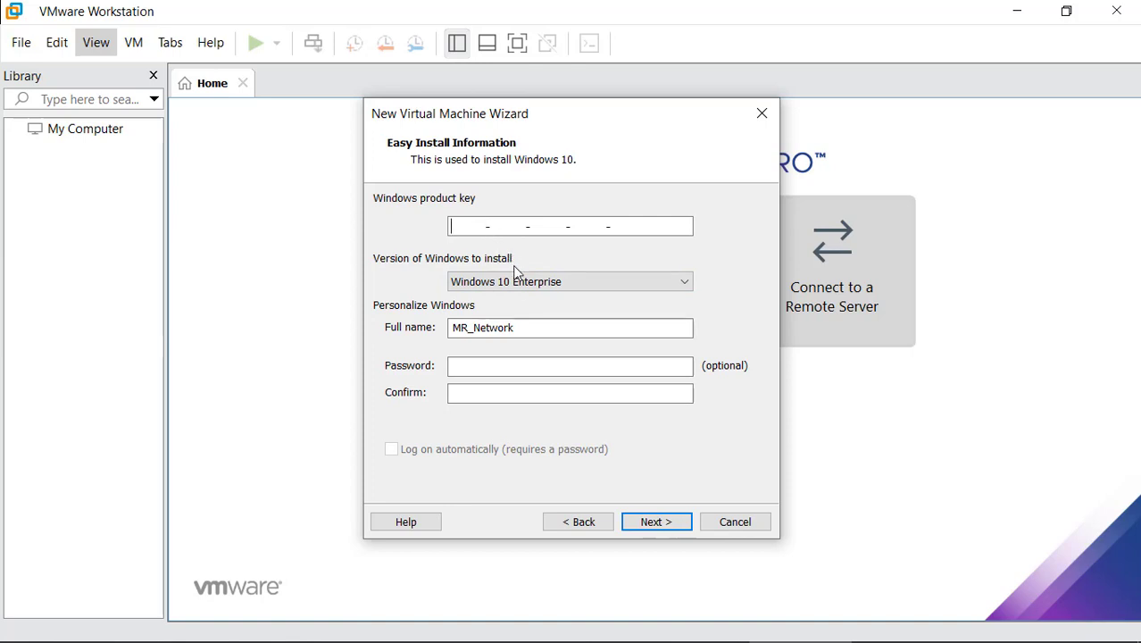
pyautogui.click(535, 283)
pyautogui.click(538, 284)
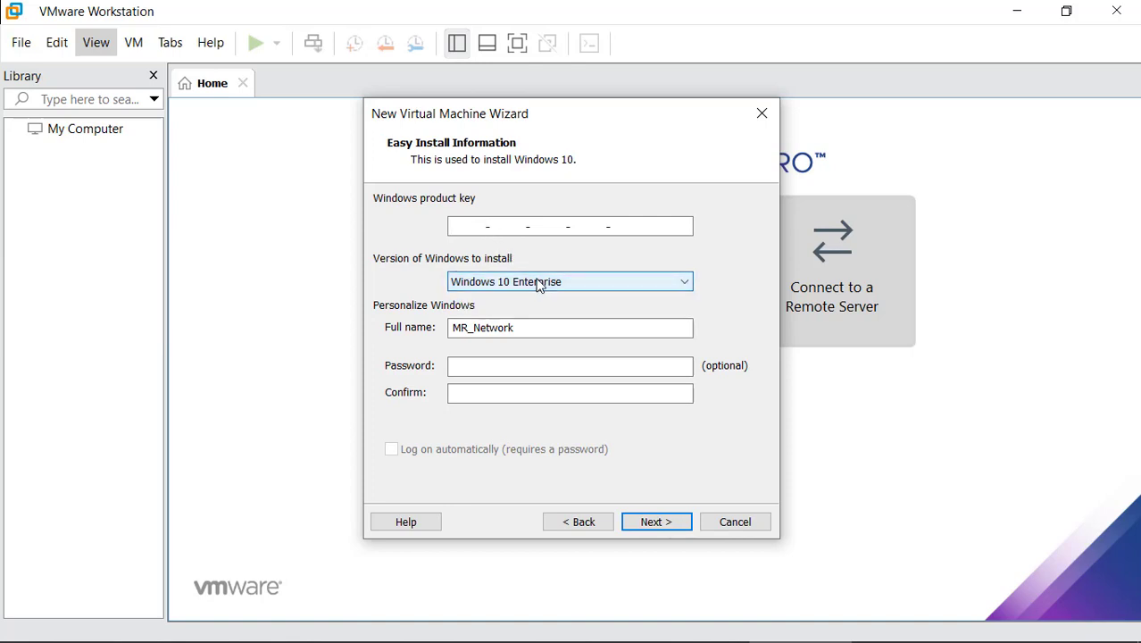
# Enter the user's full name and a confirmed password, enable automatic logon, and continue
pyautogui.click(522, 327)
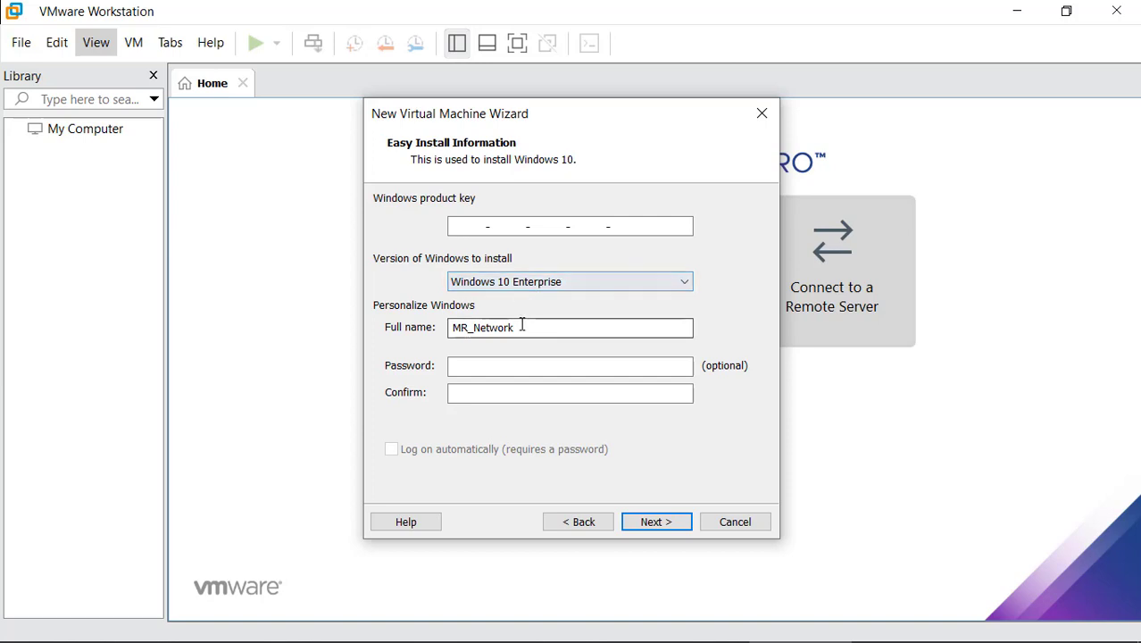
pyautogui.click(488, 369)
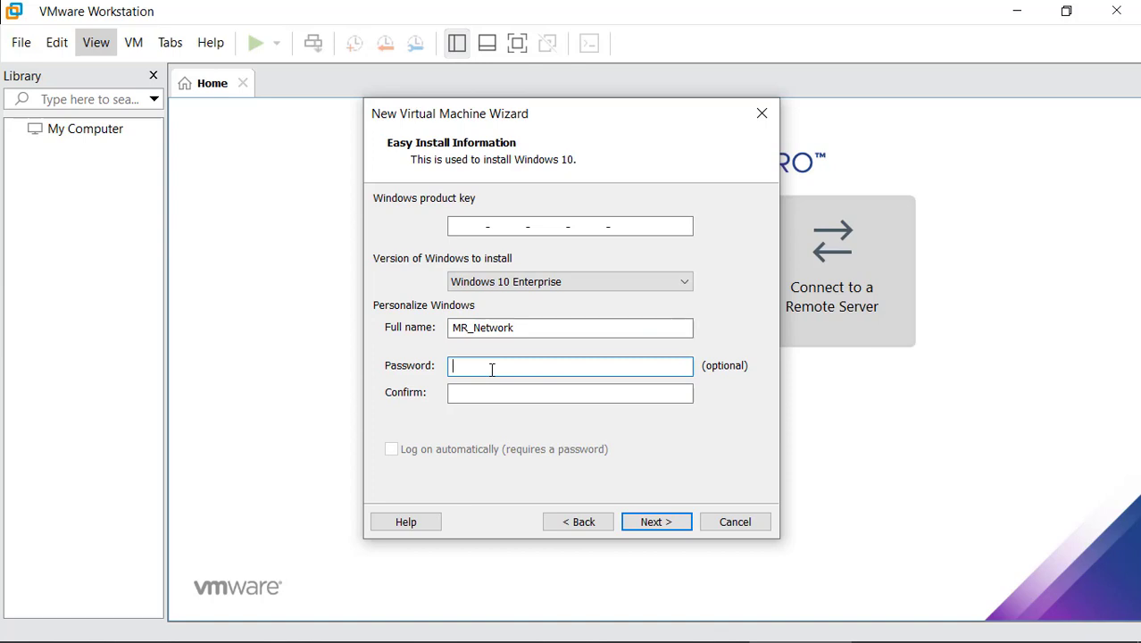
pyautogui.write('1234')
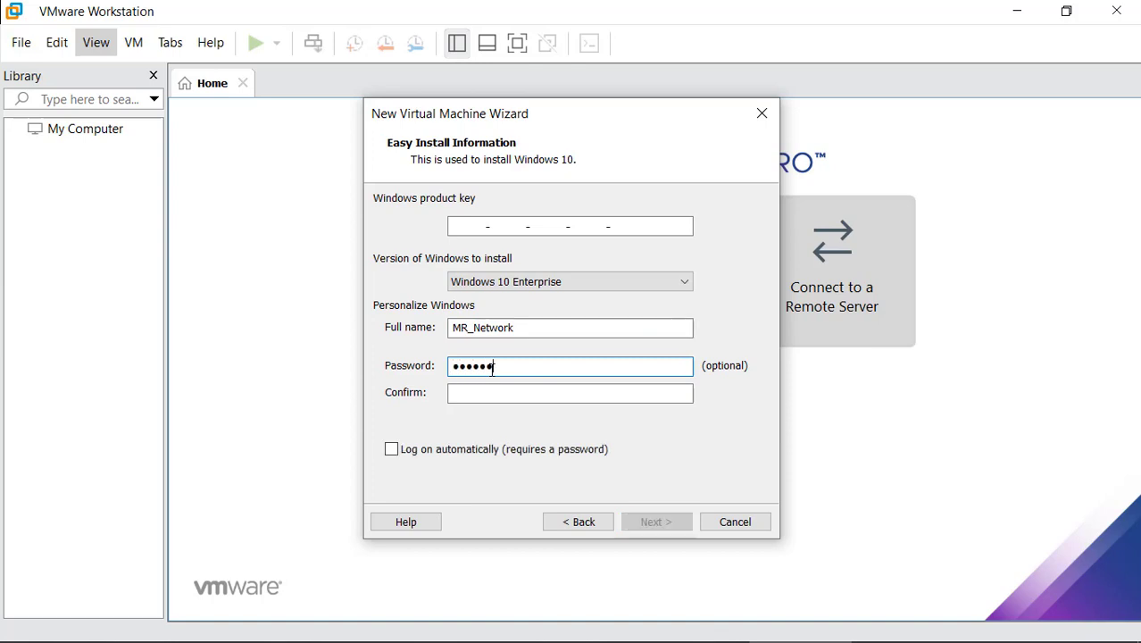
pyautogui.write('•••••••')
pyautogui.write('•••••')
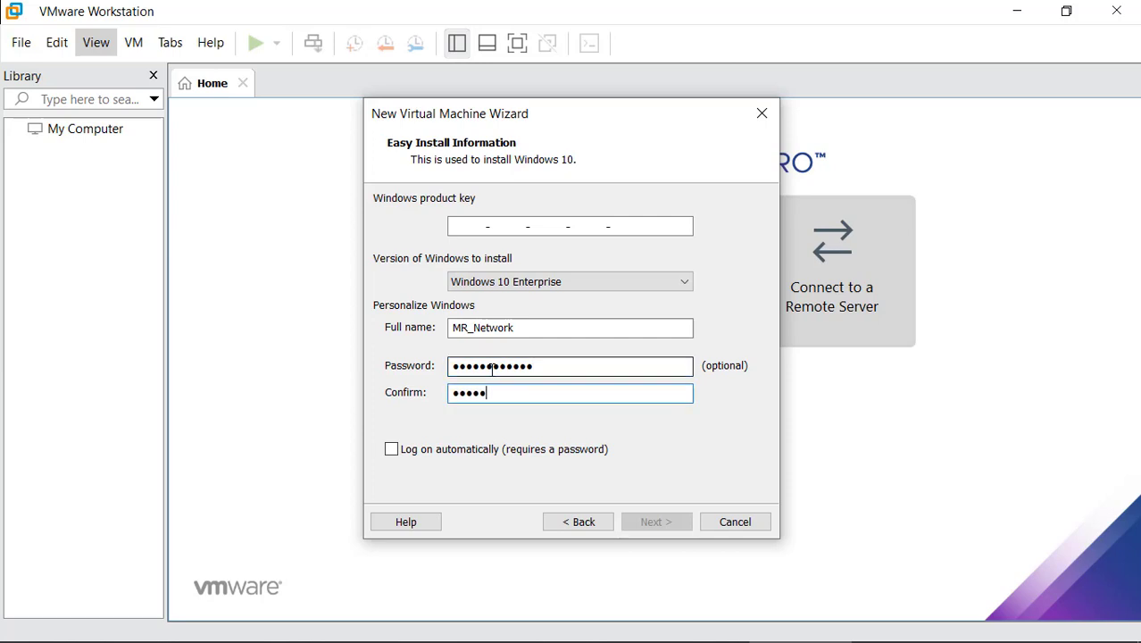
pyautogui.write('•••')
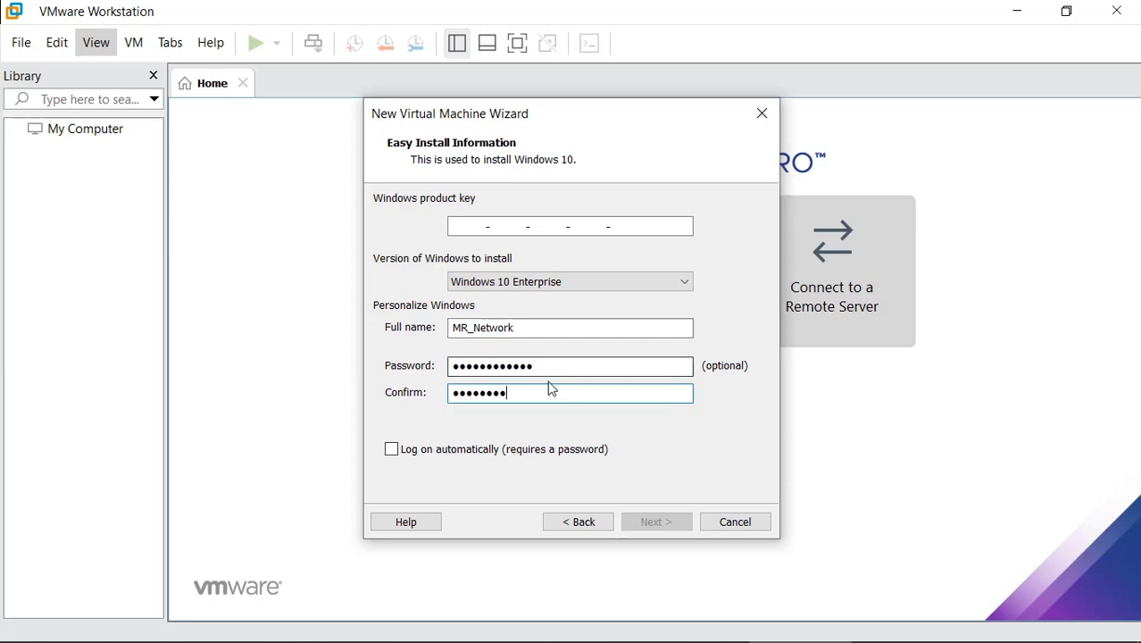
pyautogui.press('BackSpace')
pyautogui.press('BackSpace')
pyautogui.press('BackSpace')
pyautogui.press('BackSpace')
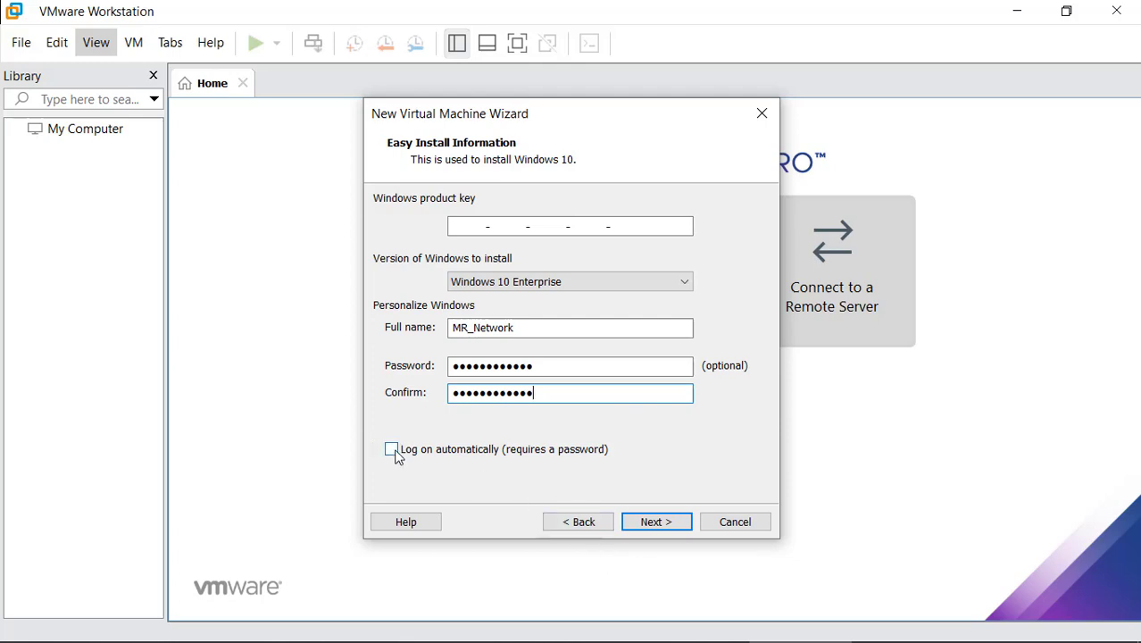
pyautogui.click(398, 455)
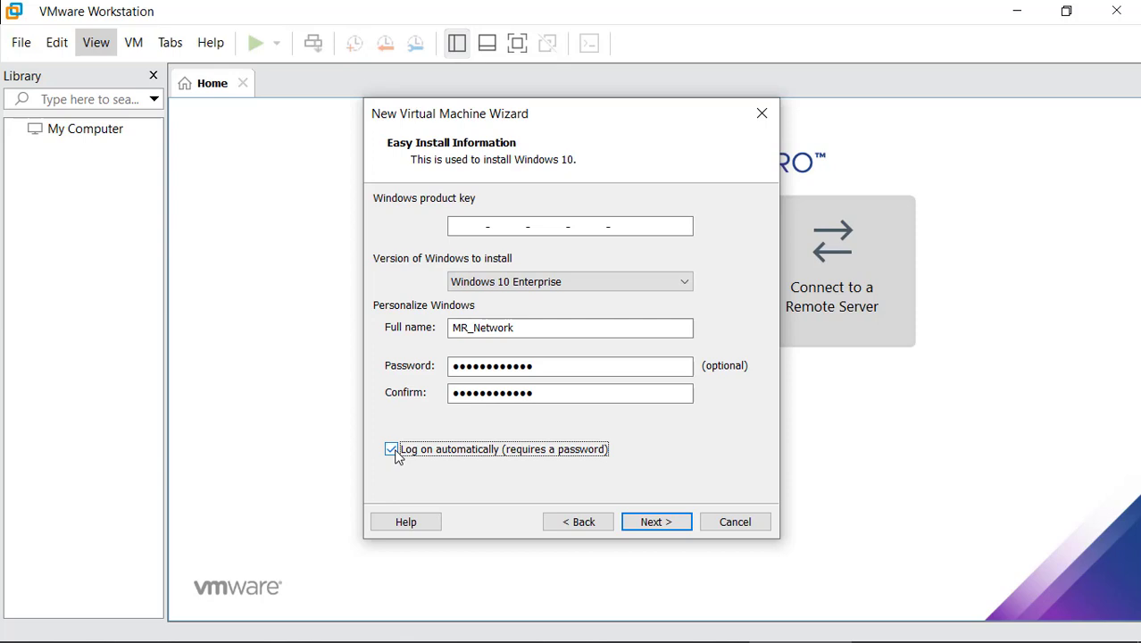
pyautogui.click(652, 522)
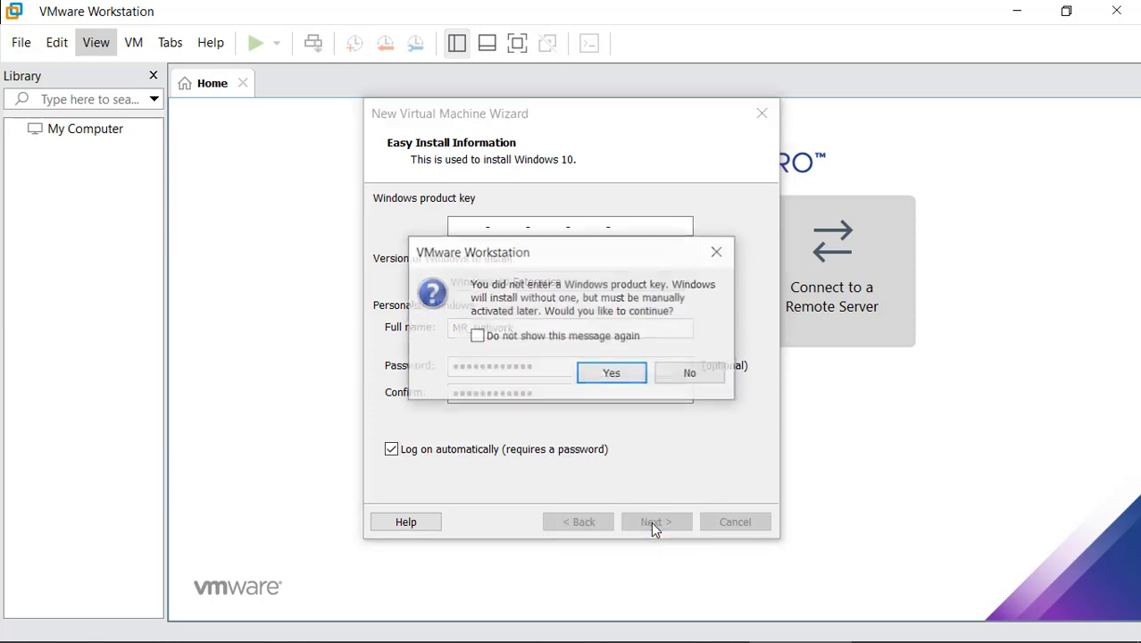
# Proceed without a product key and replace the default name 'Windows 10' with Test_PC
pyautogui.click(624, 379)
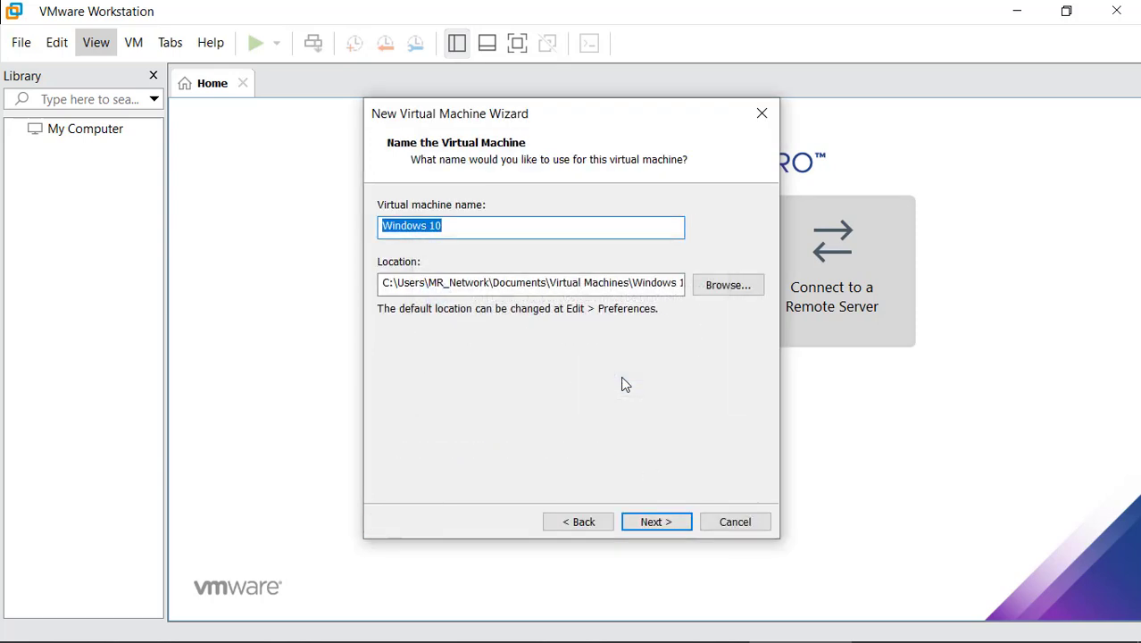
pyautogui.click(451, 229)
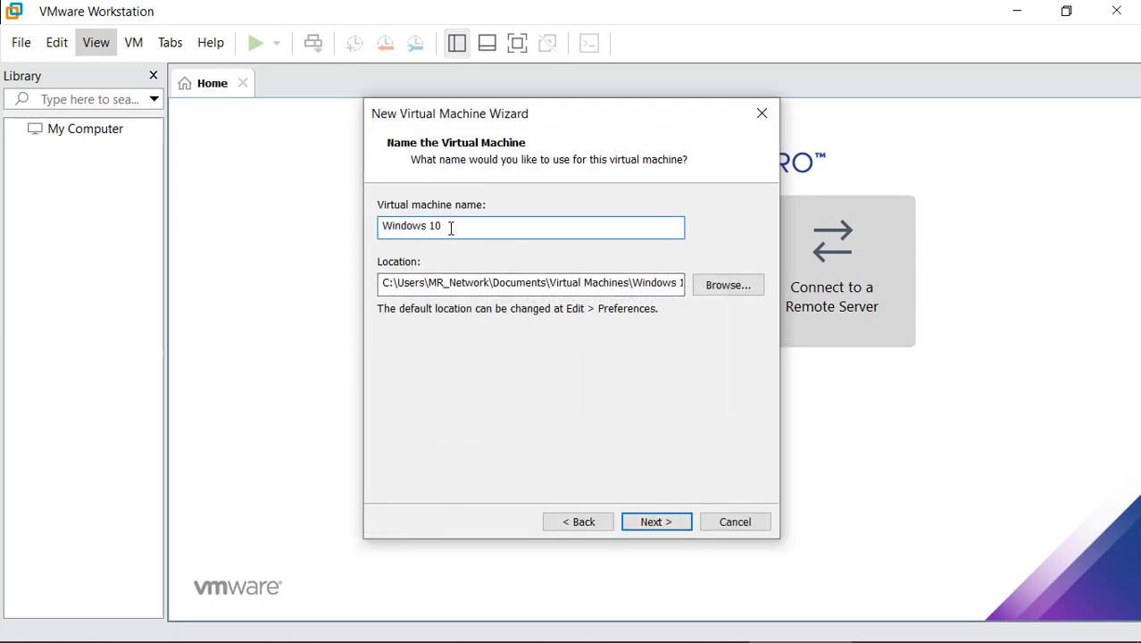
pyautogui.moveTo(450, 229); pyautogui.dragTo(331, 226)
pyautogui.click(450, 230)
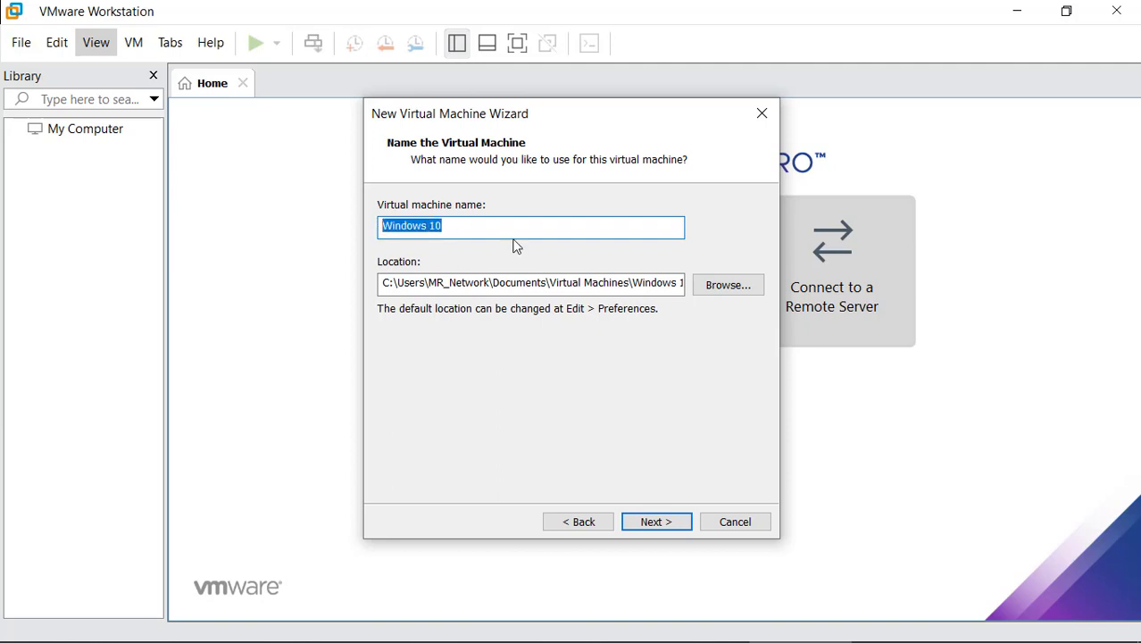
pyautogui.write('Test')
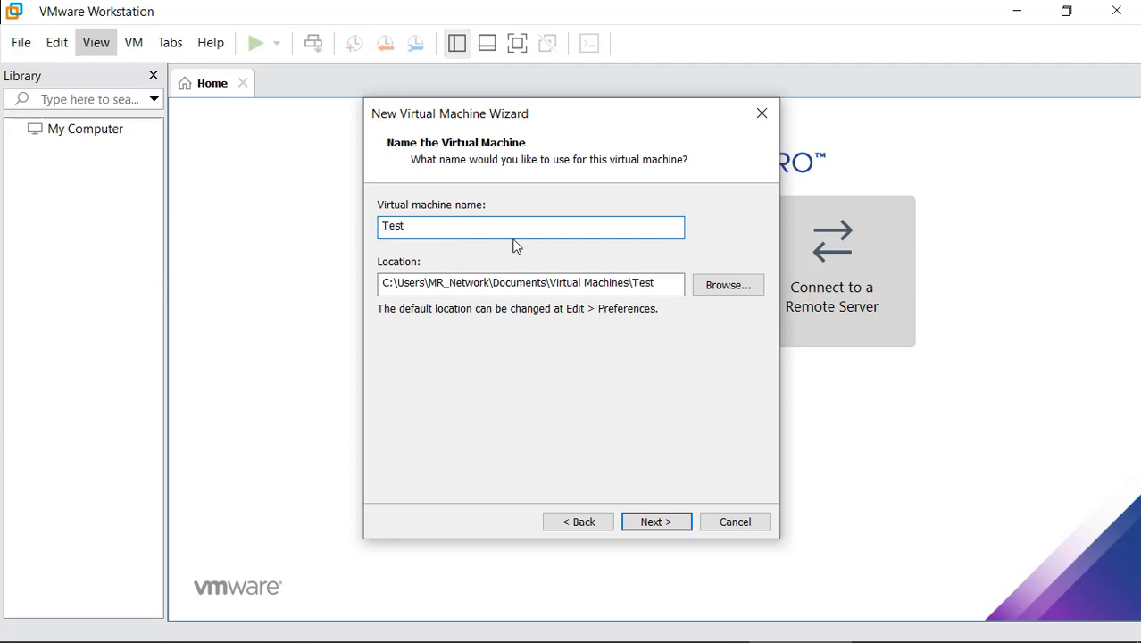
pyautogui.write('_PC')
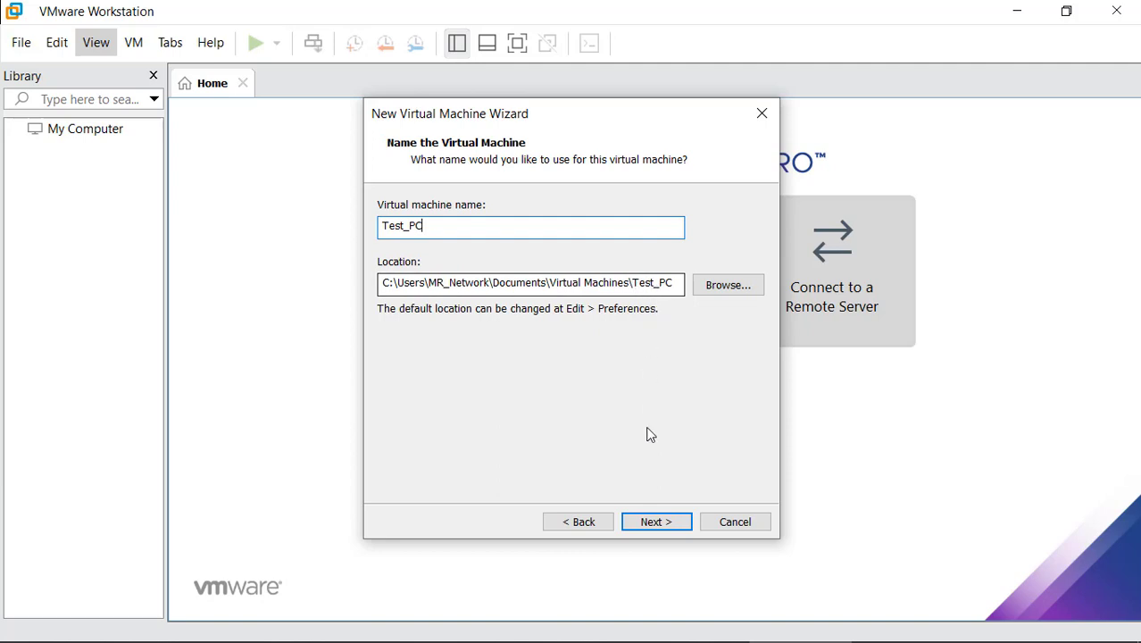
pyautogui.click(665, 521)
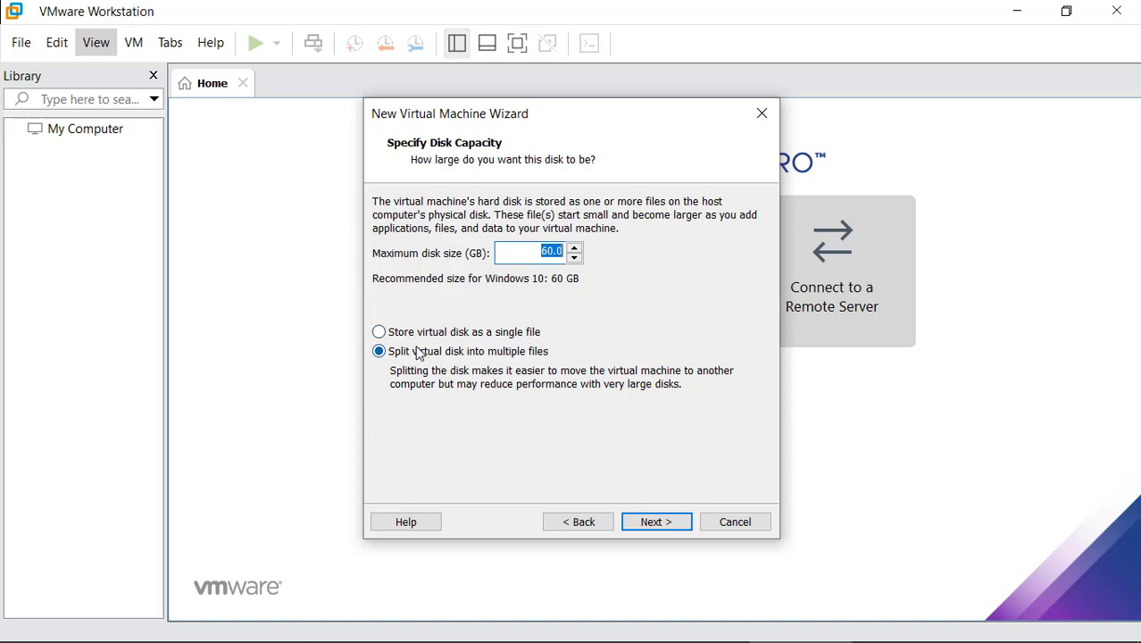
# Store the 60.0 GB virtual disk as a single file and continue to the summary
pyautogui.click(380, 334)
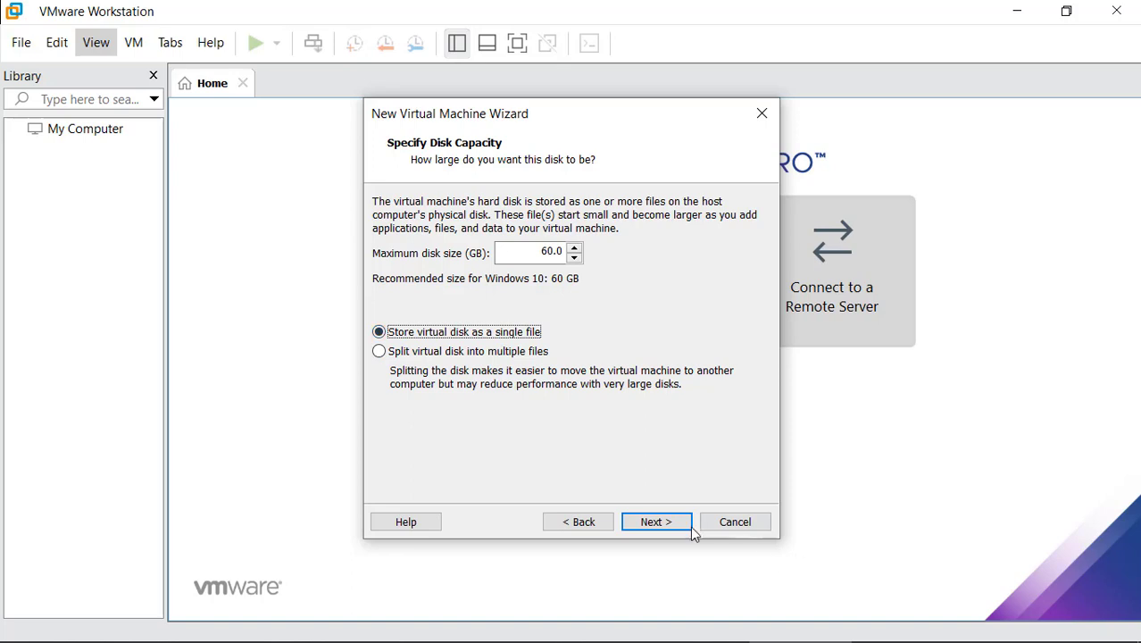
pyautogui.click(668, 522)
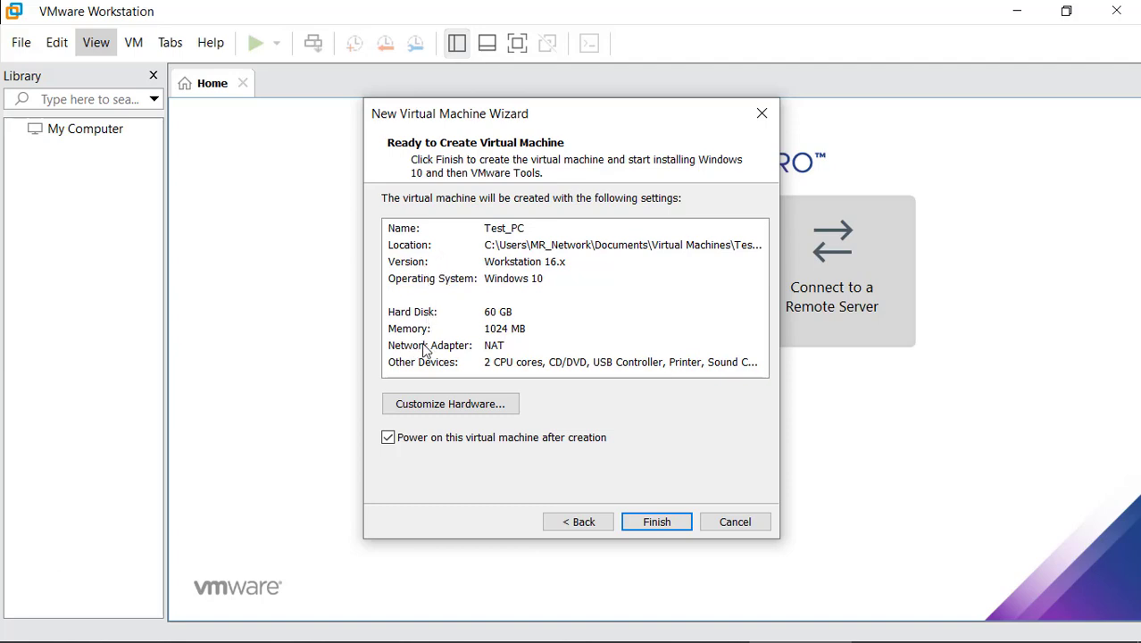
# Finish the wizard with 'Power on after creation' left ticked
pyautogui.click(661, 530)
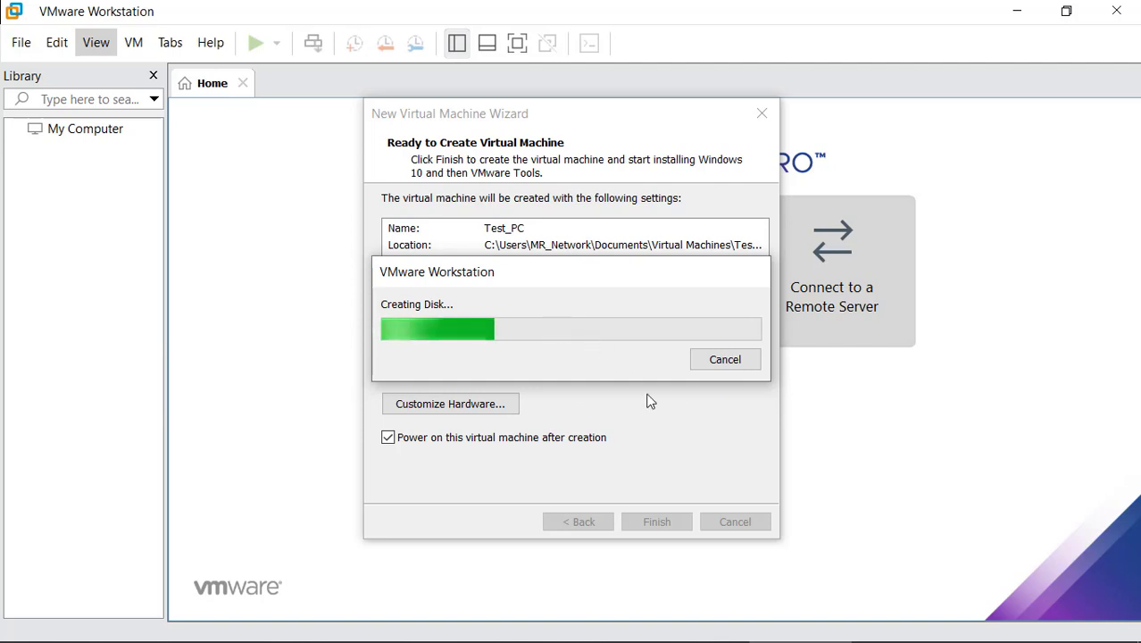
# Operate the bar along the bottom of the VMware window while Test_PC finishes disk creation and boots
pyautogui.moveTo(808, 635)
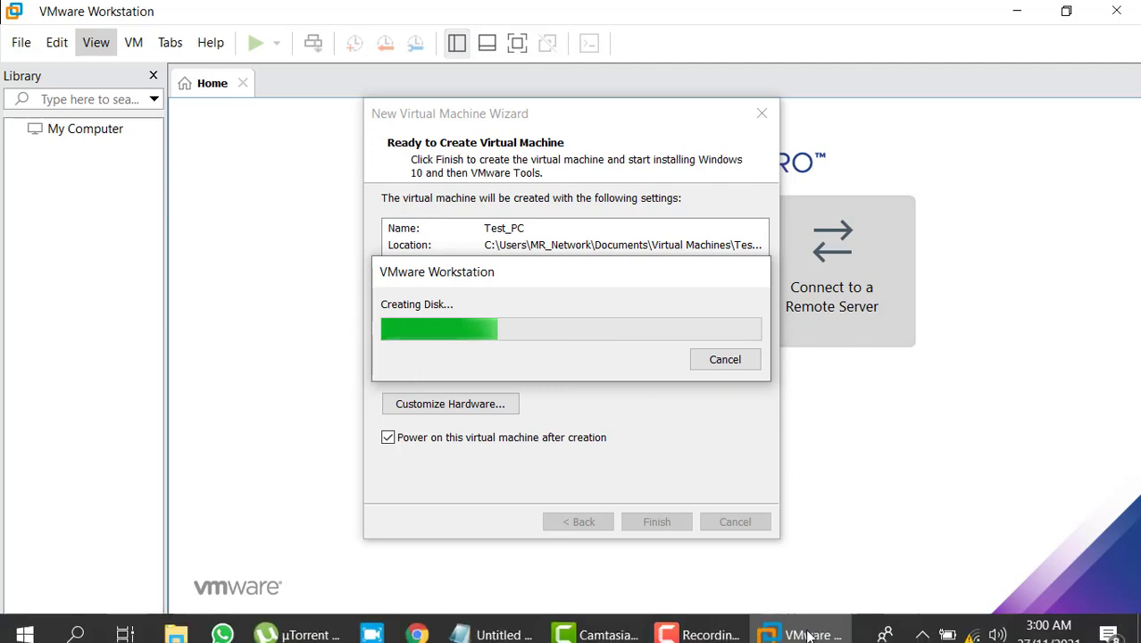
pyautogui.click(922, 623)
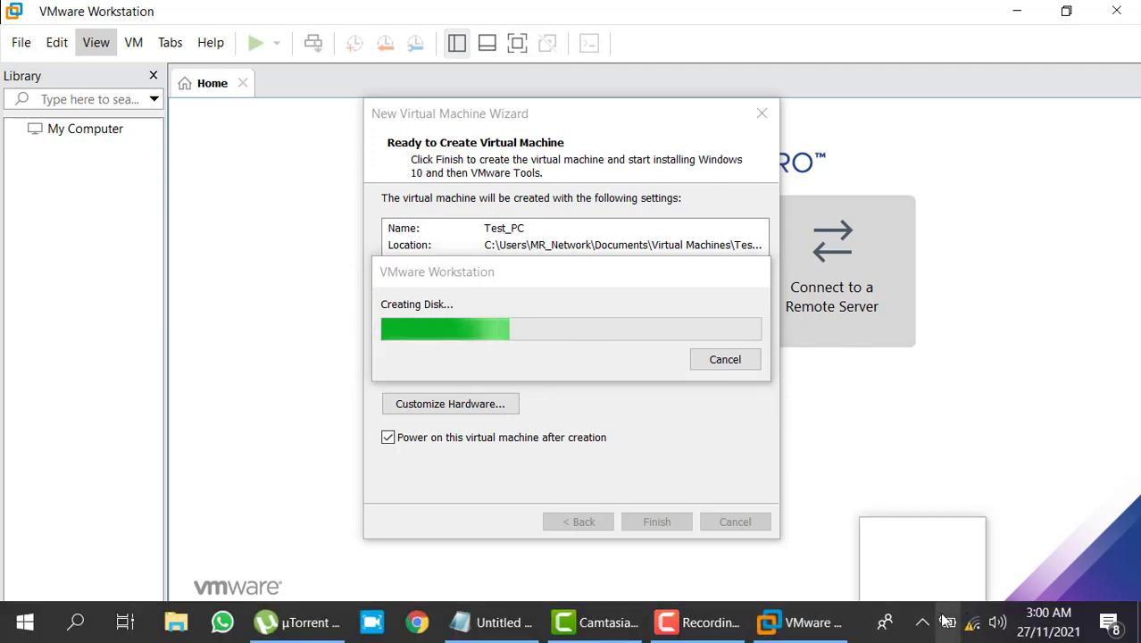
pyautogui.click(719, 630)
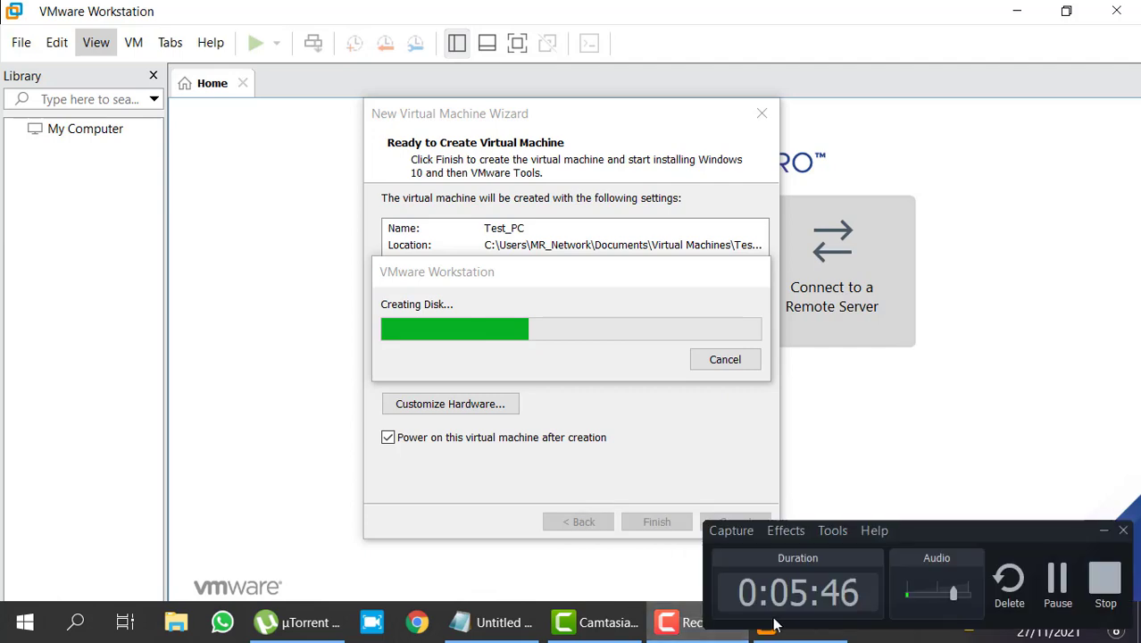
pyautogui.click(1059, 580)
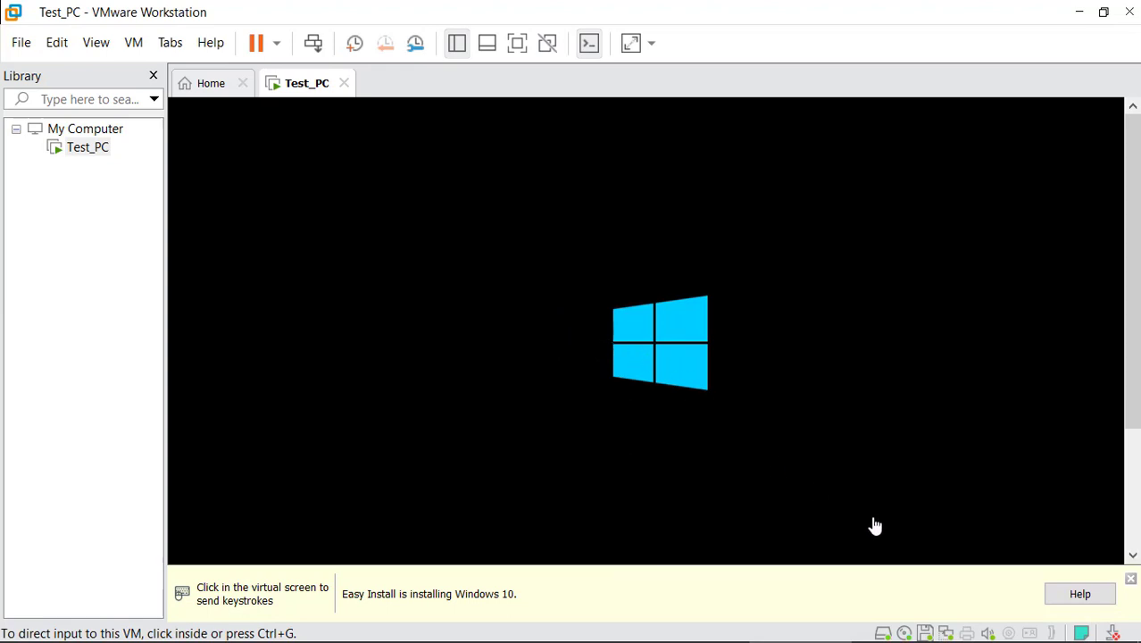
# Give input focus to the VM and choose Windows 10 Enterprise x64 in Windows Setup
pyautogui.moveTo(955, 638)
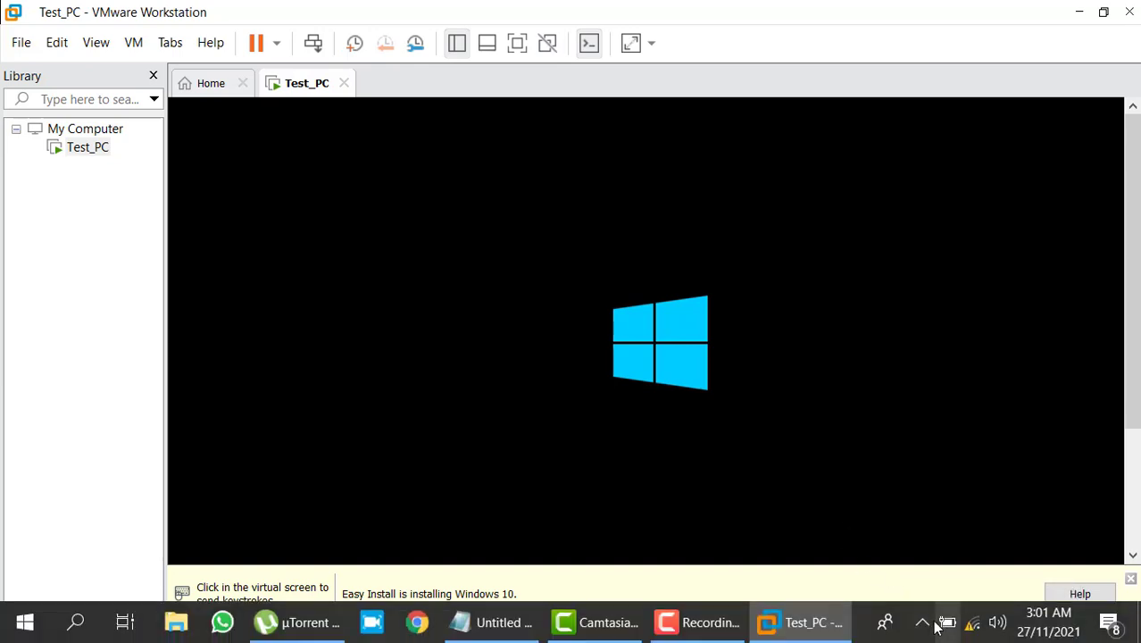
pyautogui.click(710, 629)
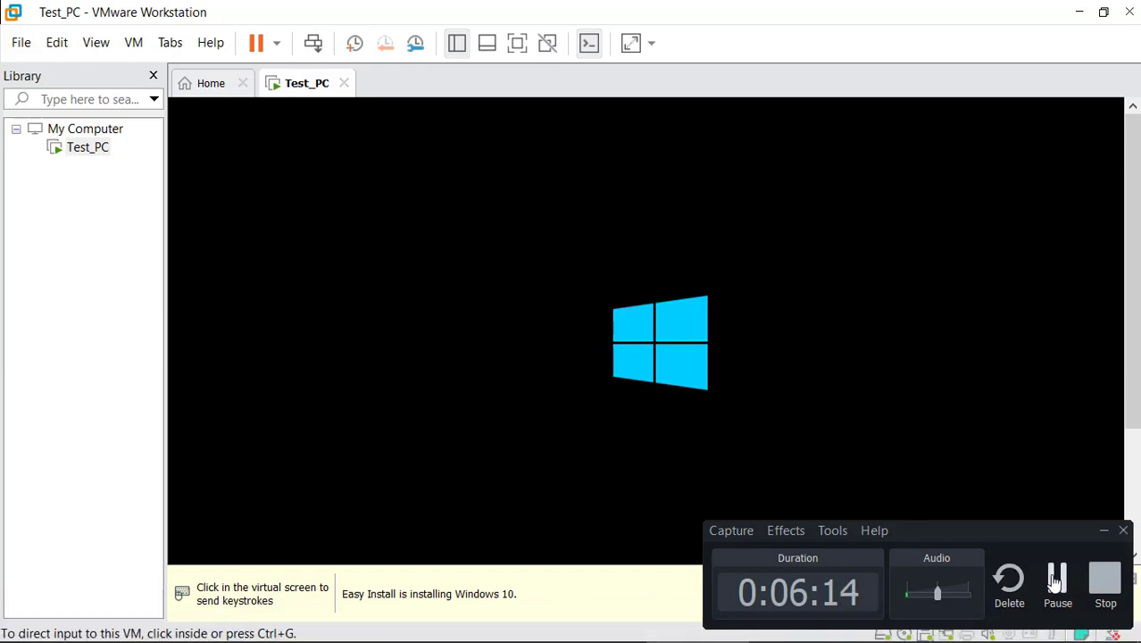
pyautogui.click(1054, 581)
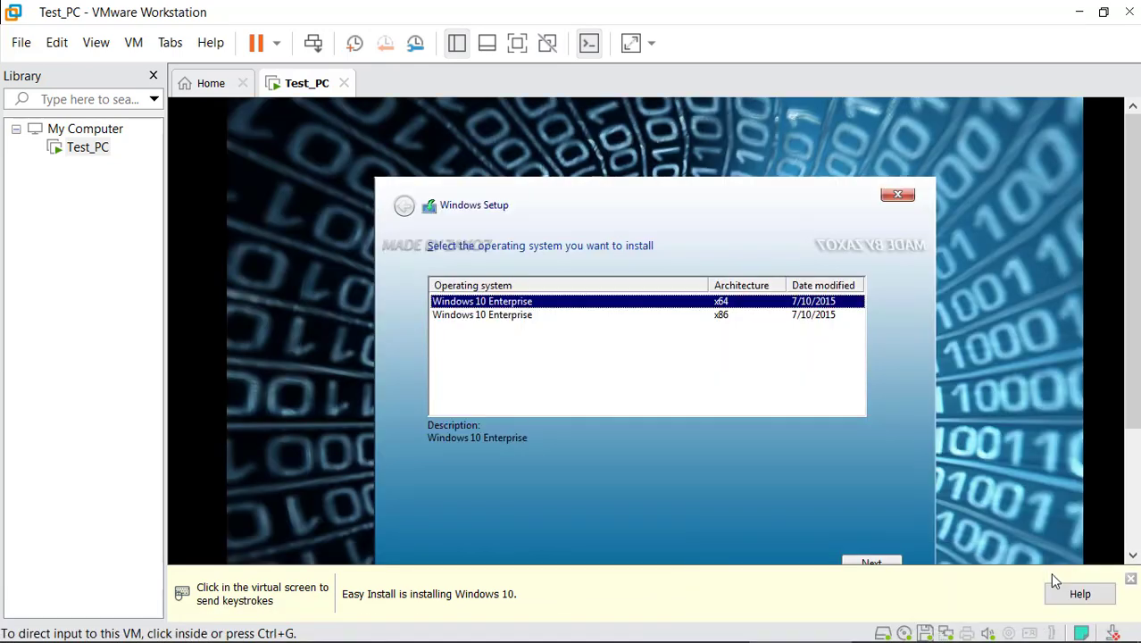
pyautogui.click(507, 320)
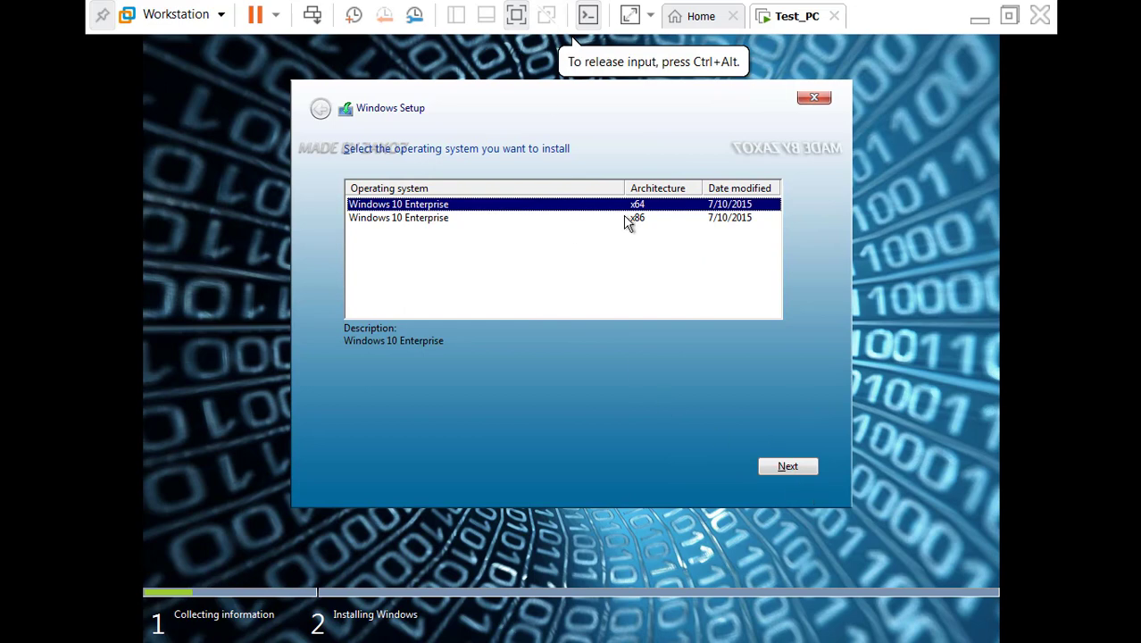
pyautogui.click(811, 468)
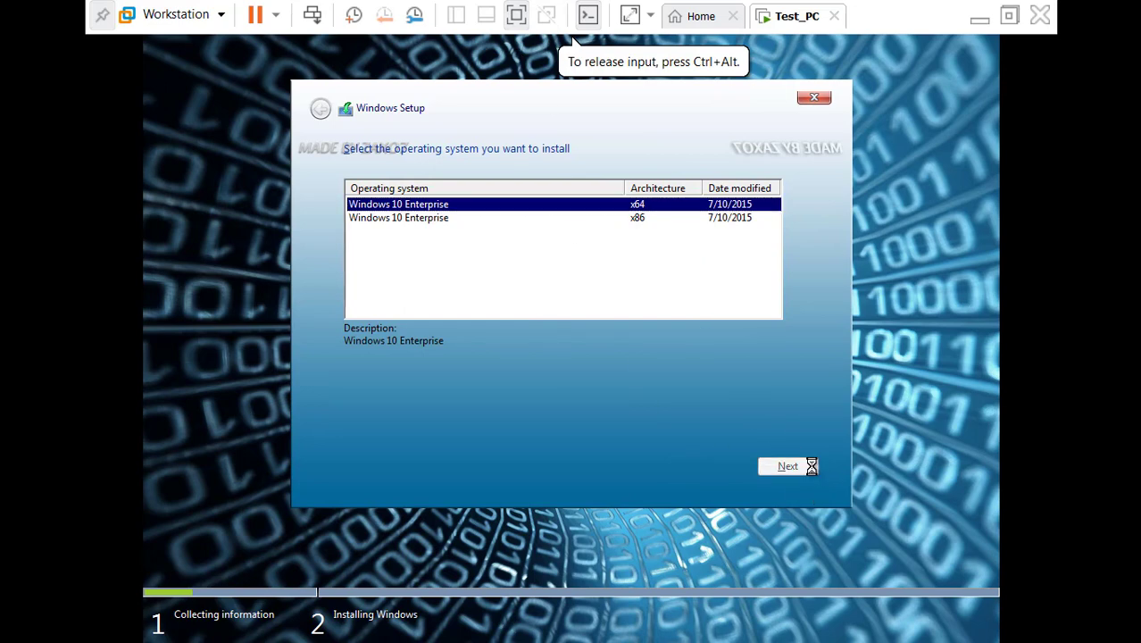
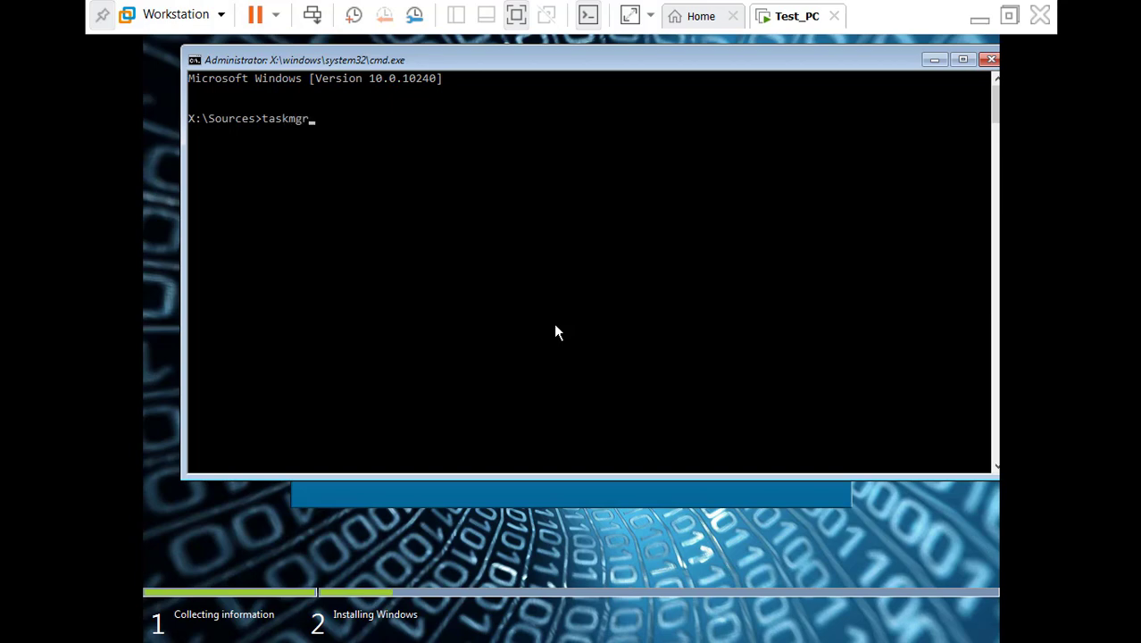
# Launch Task Manager from the console and set the setup.exe process priority to High
pyautogui.press('Return')
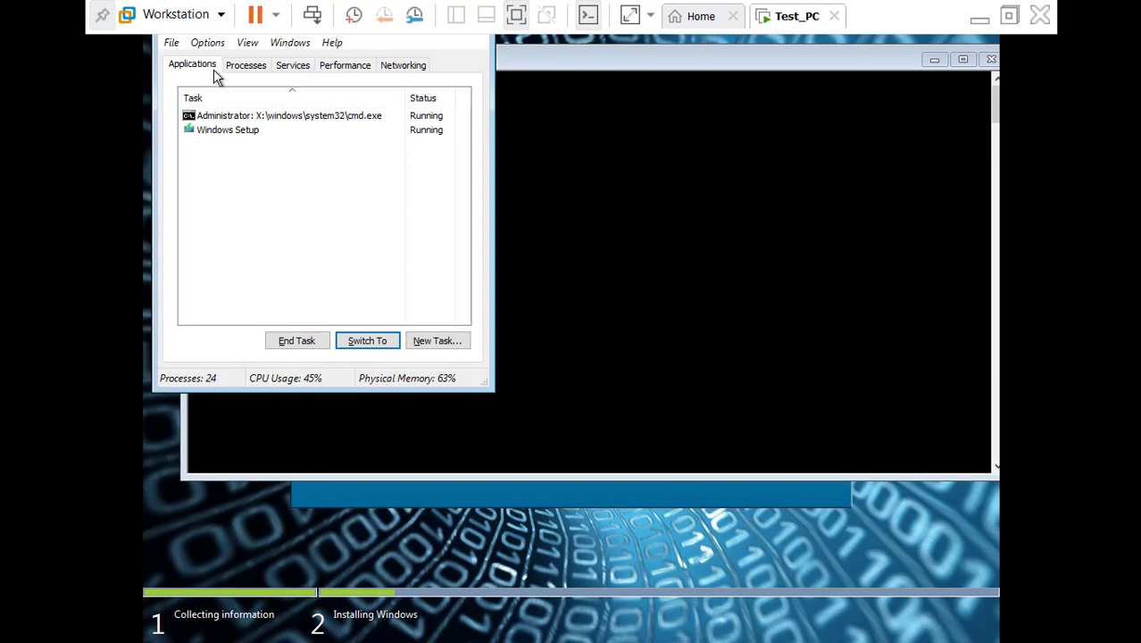
pyautogui.click(243, 69)
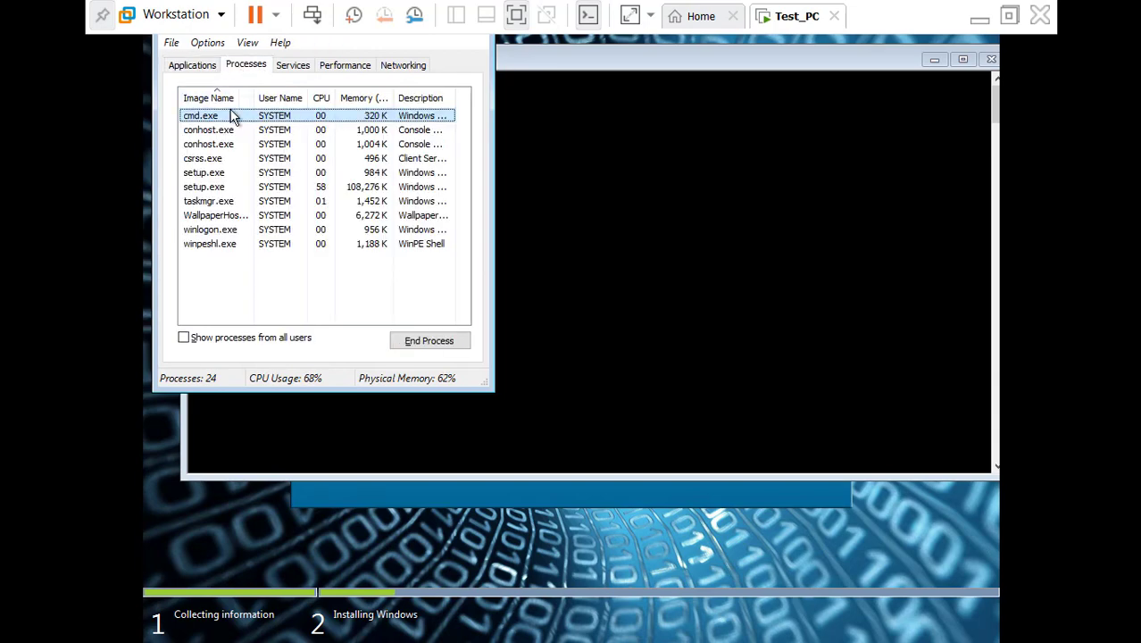
pyautogui.click(204, 175)
pyautogui.rightClick(206, 177)
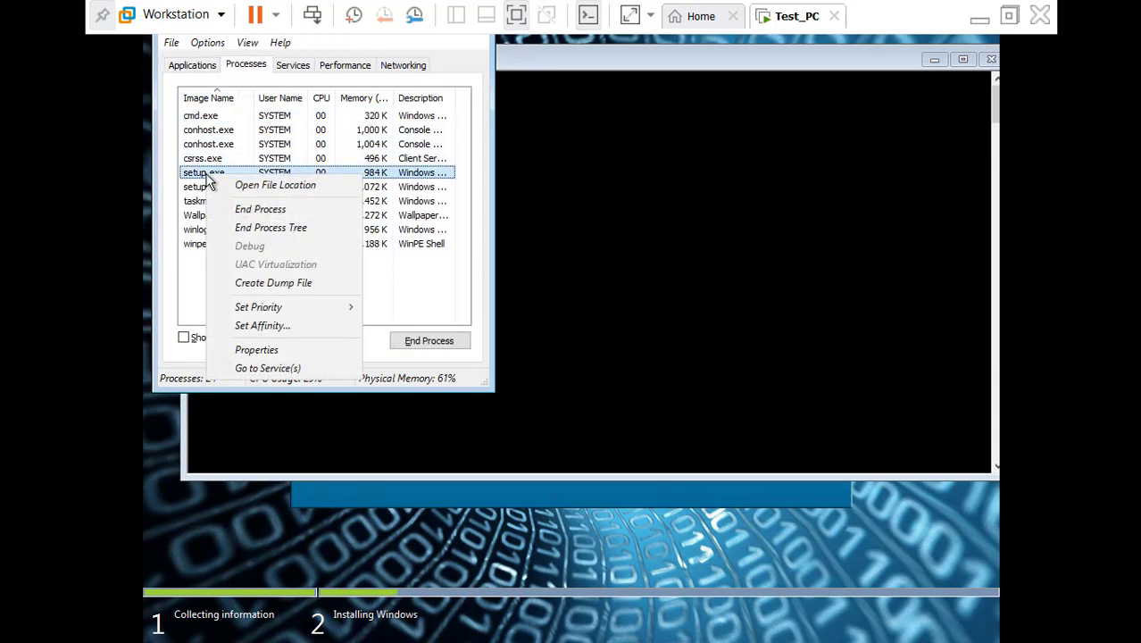
pyautogui.moveTo(299, 313)
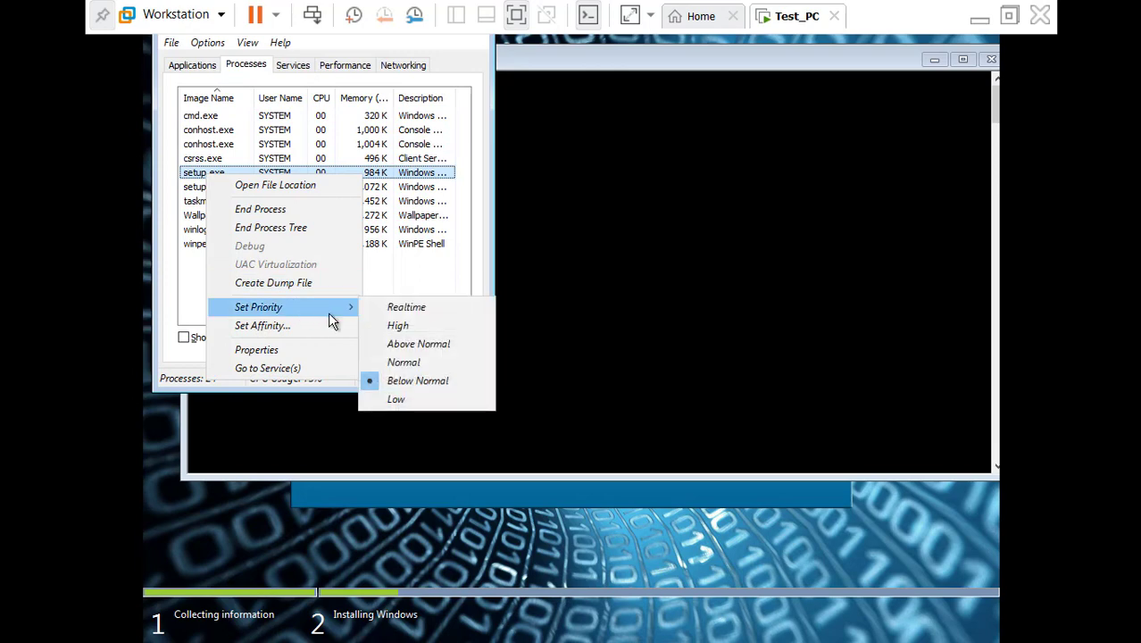
pyautogui.click(397, 325)
pyautogui.click(571, 351)
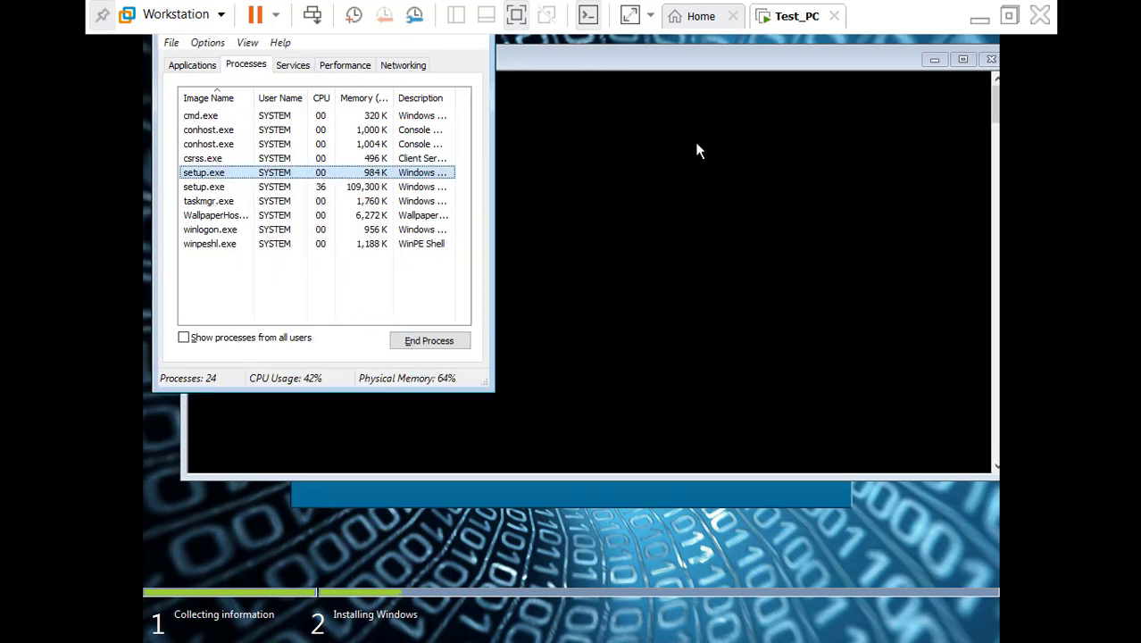
# Close the command prompt console and bring Windows Setup back to the front
pyautogui.click(979, 17)
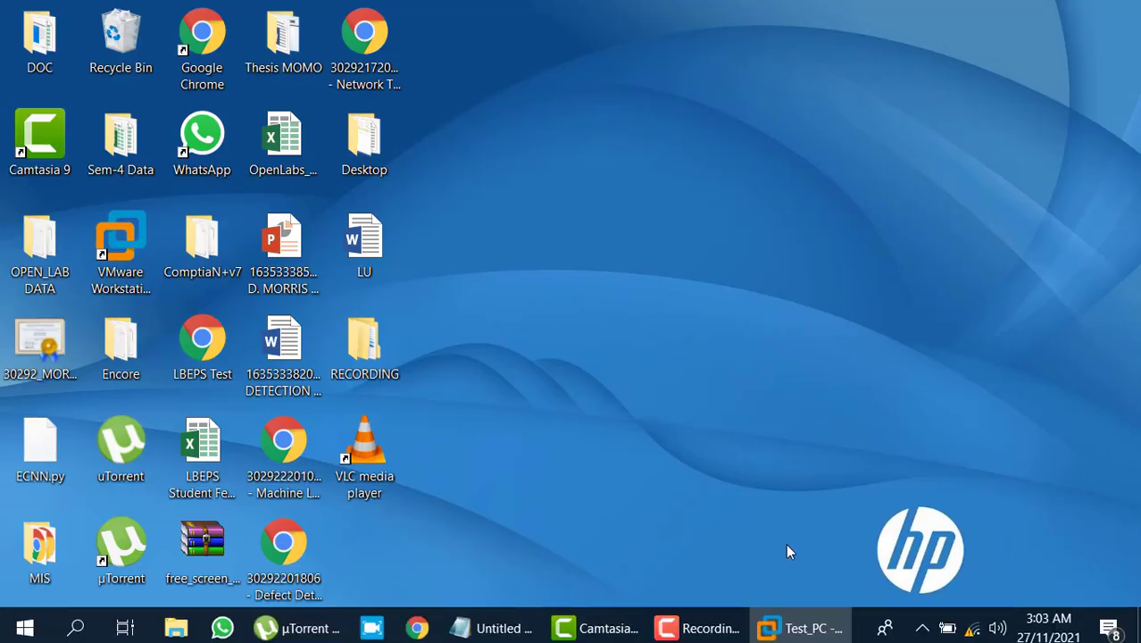
pyautogui.click(714, 629)
pyautogui.click(1056, 584)
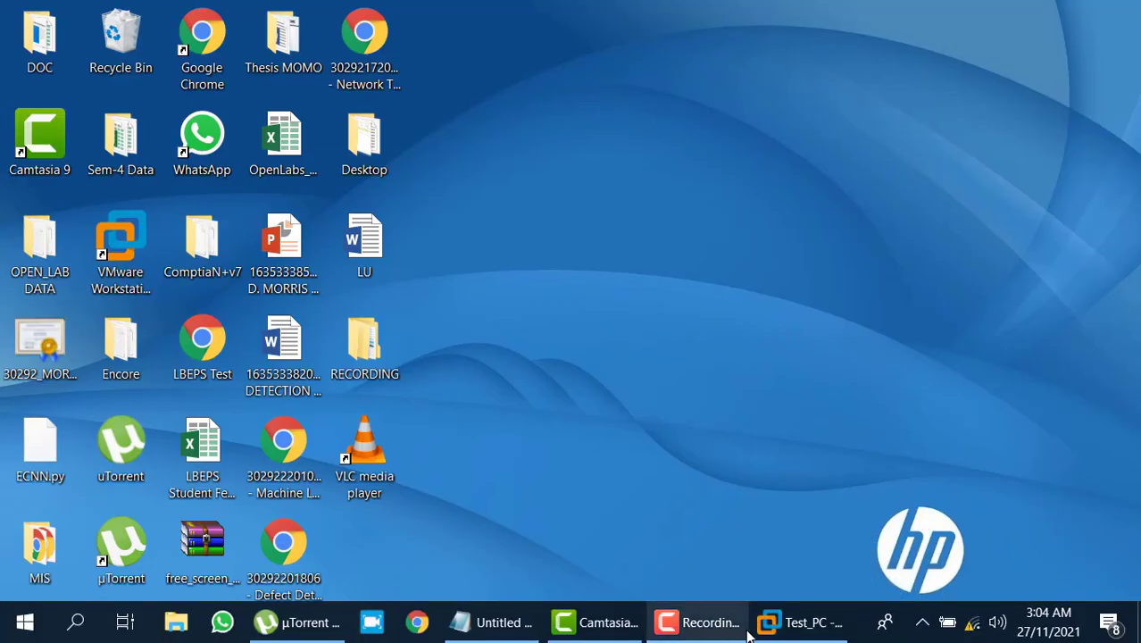
pyautogui.click(766, 636)
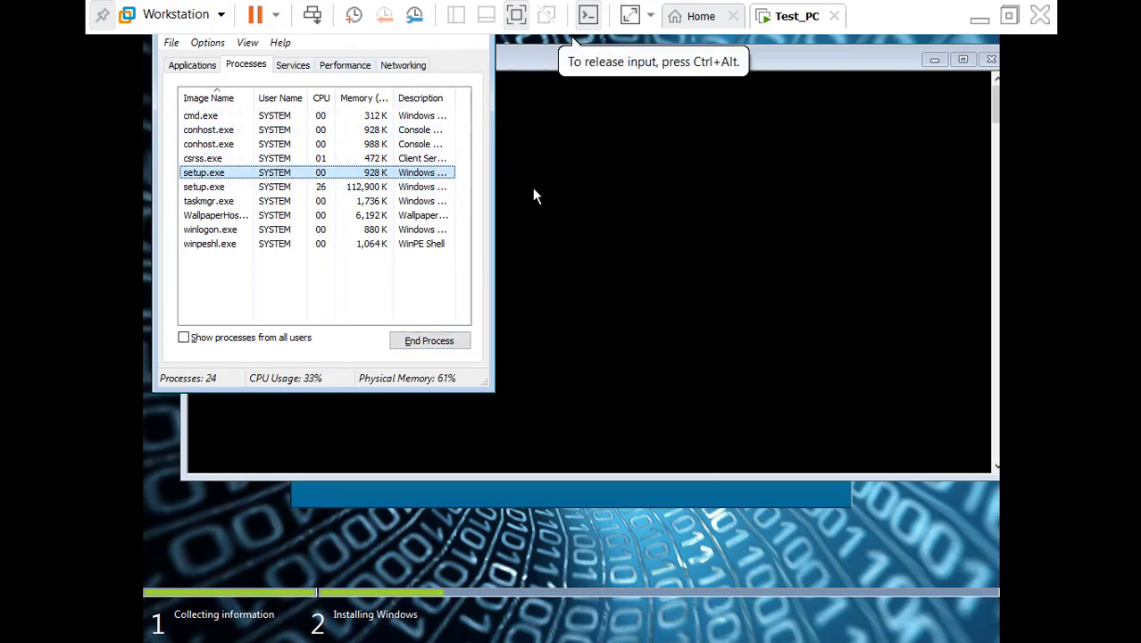
pyautogui.click(989, 60)
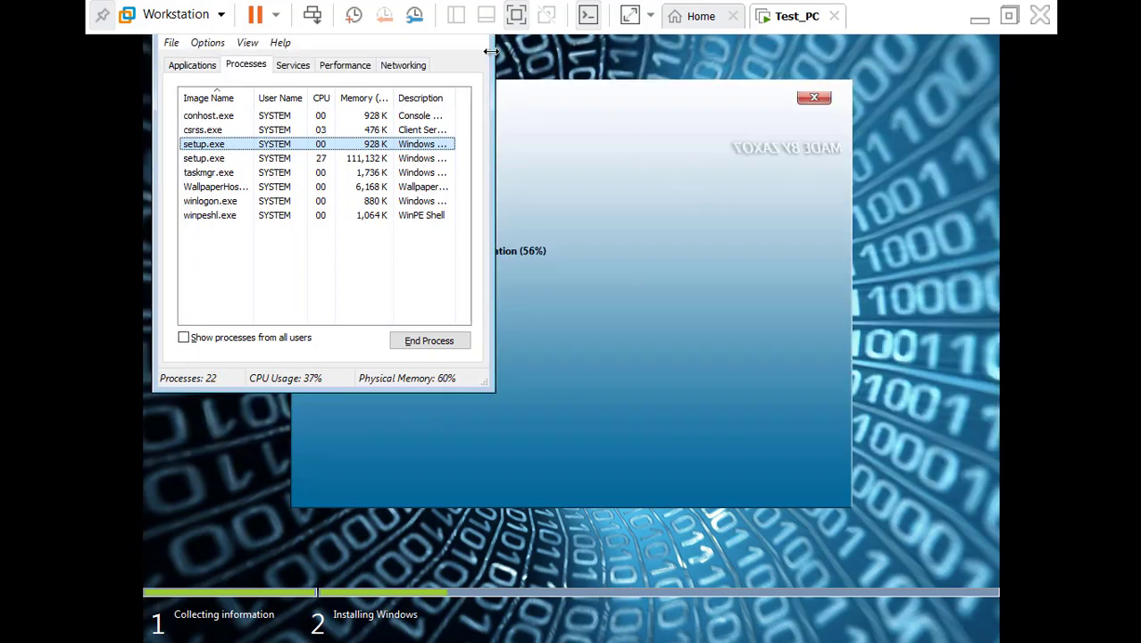
pyautogui.click(753, 177)
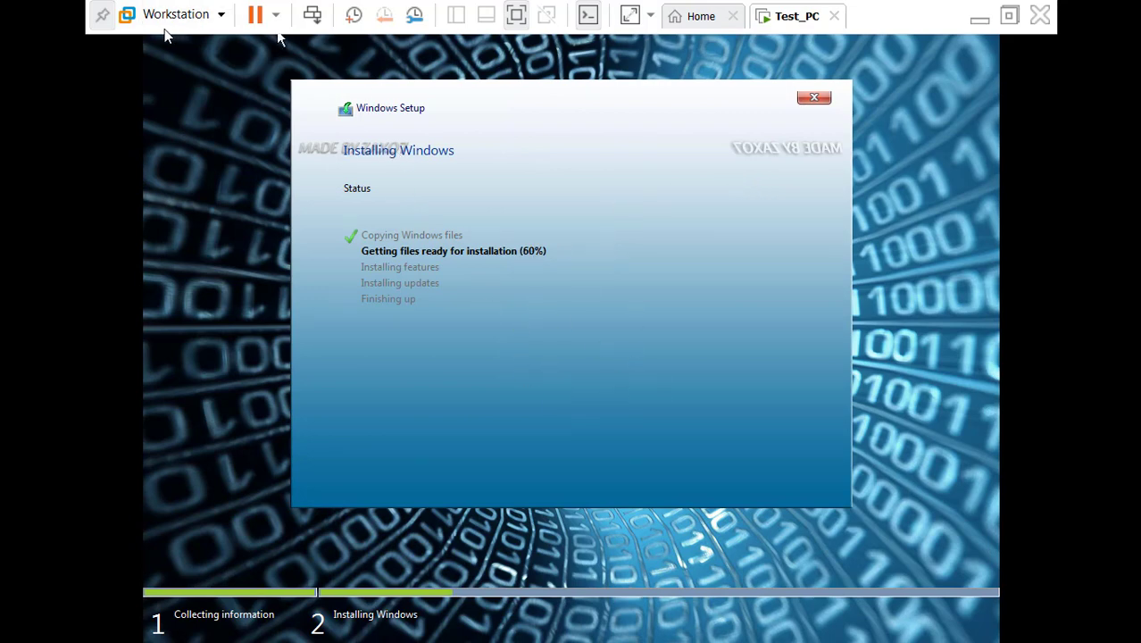
# Switch Test_PC to full screen, leave it again, and hand input back to the VM
pyautogui.click(103, 20)
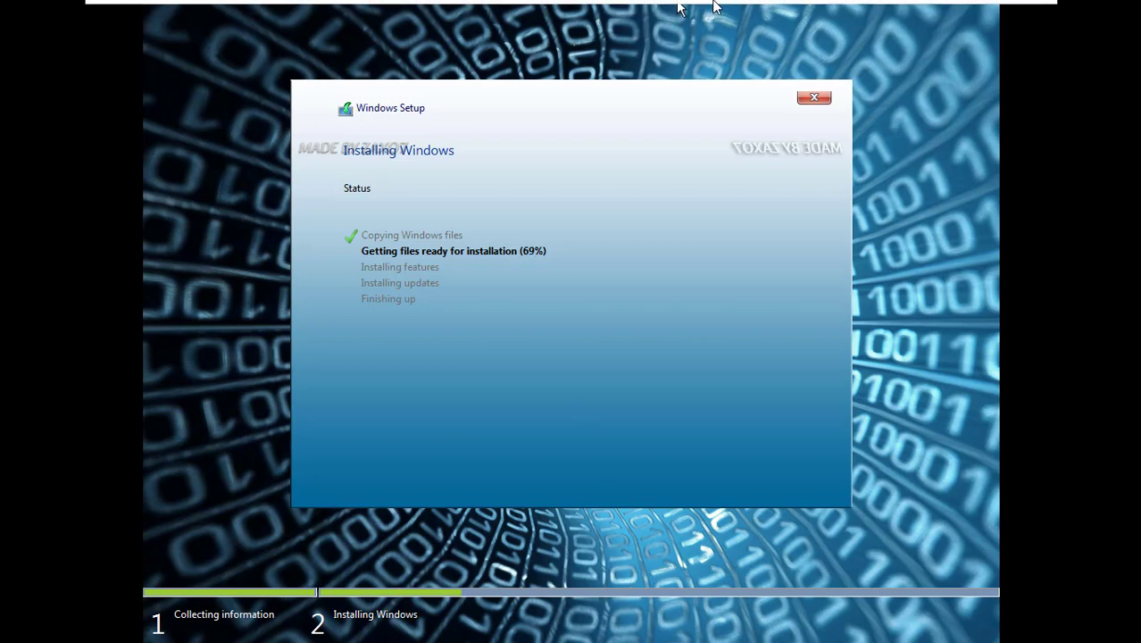
pyautogui.moveTo(714, 7)
pyautogui.click(1006, 20)
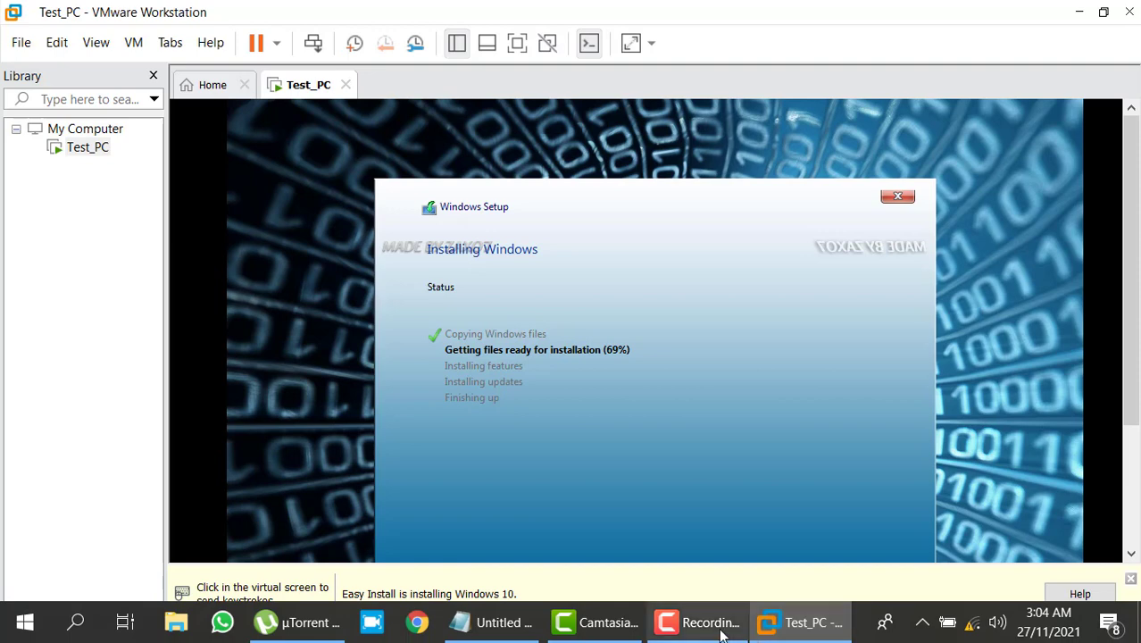
pyautogui.click(719, 629)
pyautogui.click(1057, 580)
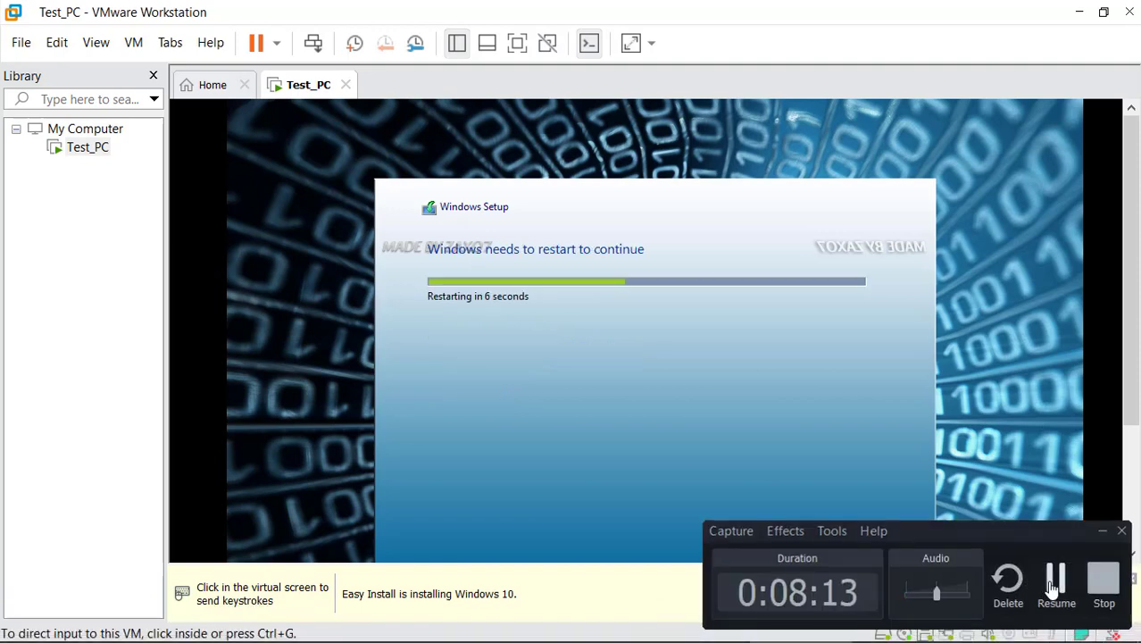
pyautogui.click(940, 486)
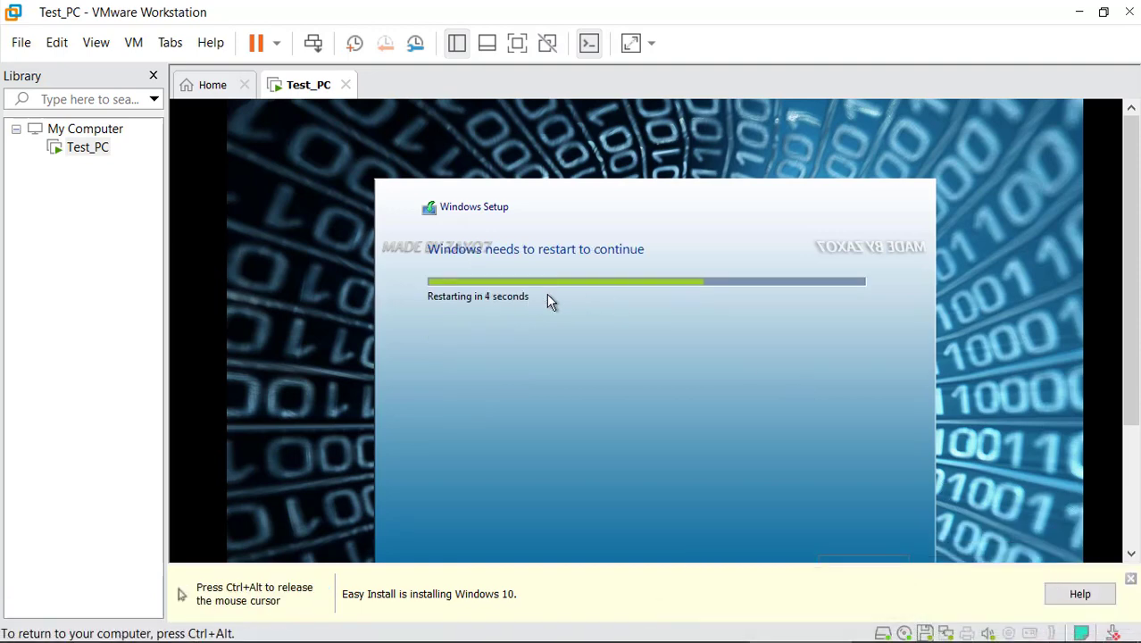
pyautogui.hotkey('ctrl', 'alt')
pyautogui.click(622, 466)
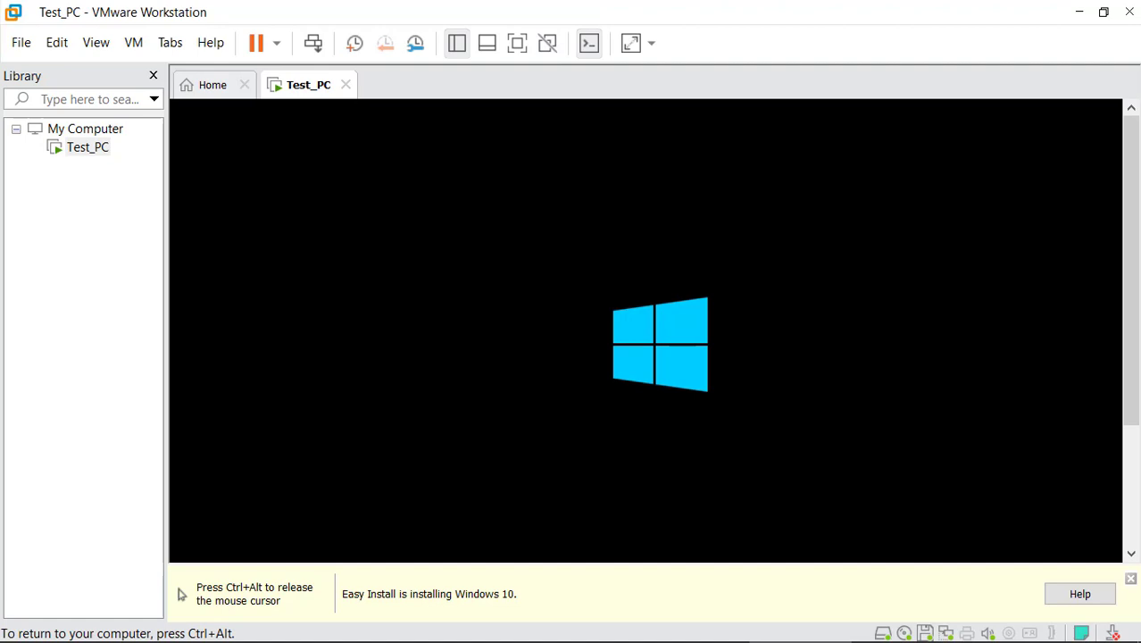
# Release the mouse from the VM and exit full-screen mode after setup restarts into boot
pyautogui.hotkey('ctrl', 'alt')
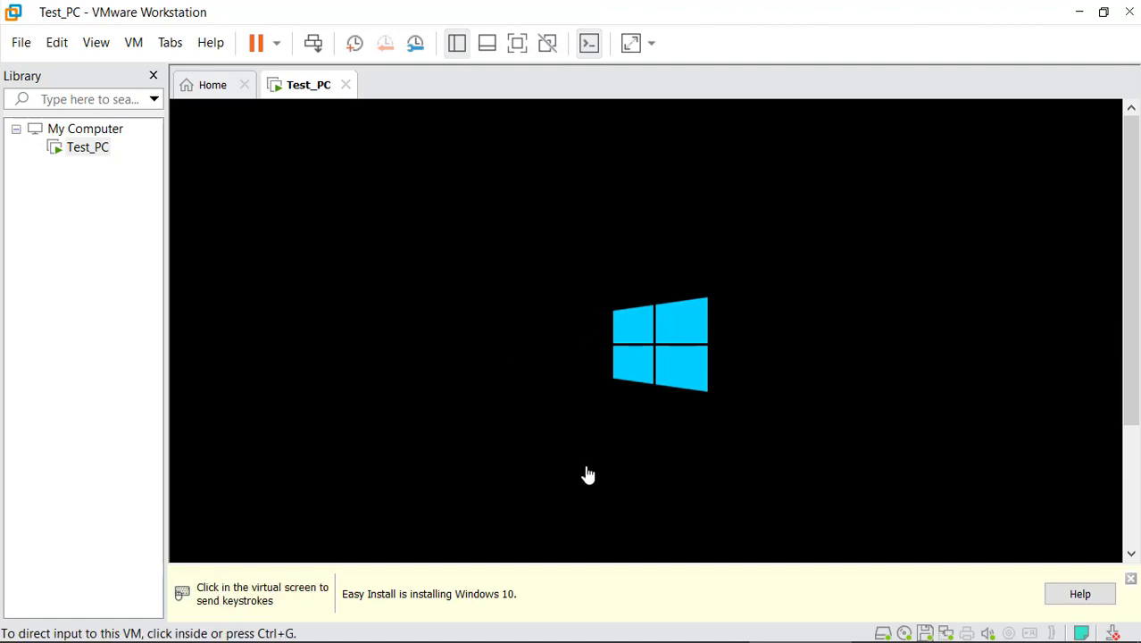
pyautogui.click(725, 628)
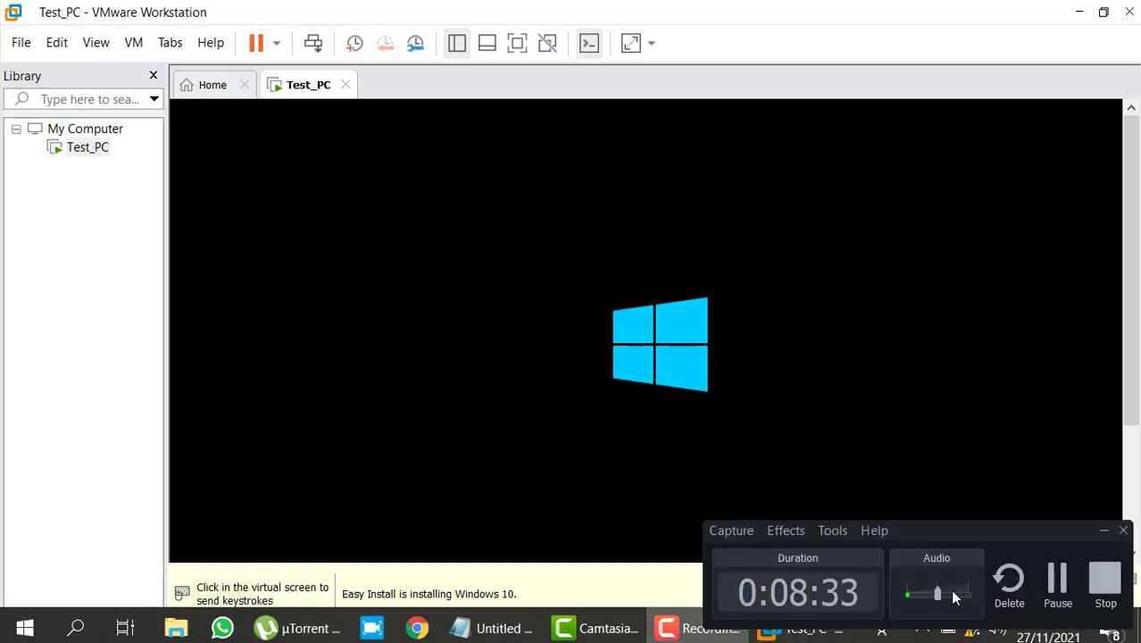
pyautogui.click(1055, 589)
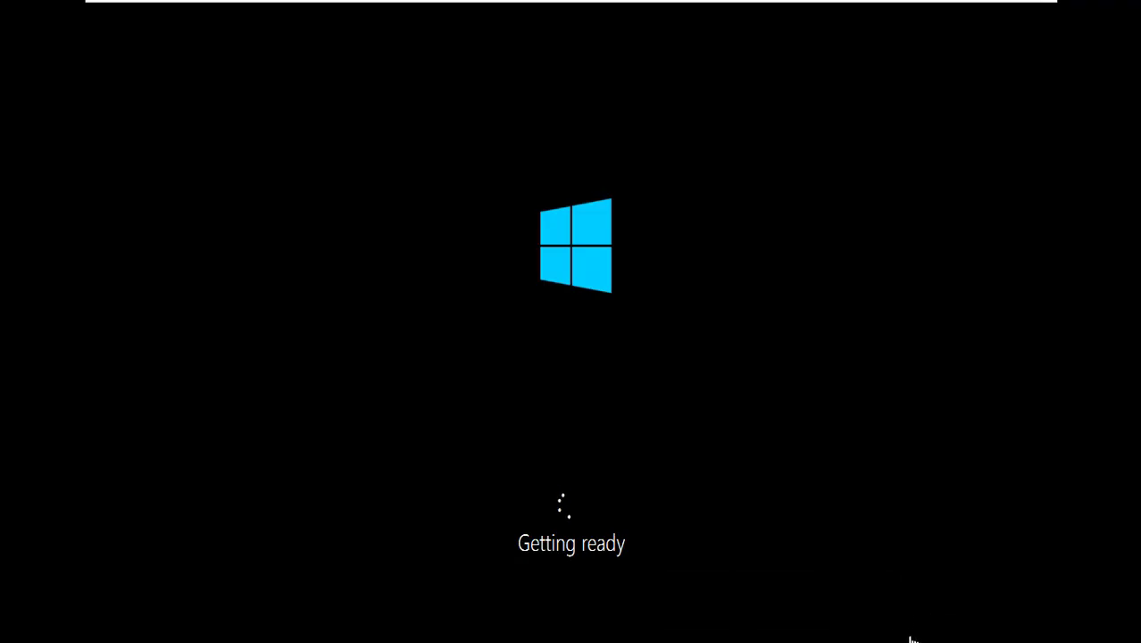
pyautogui.moveTo(998, 4)
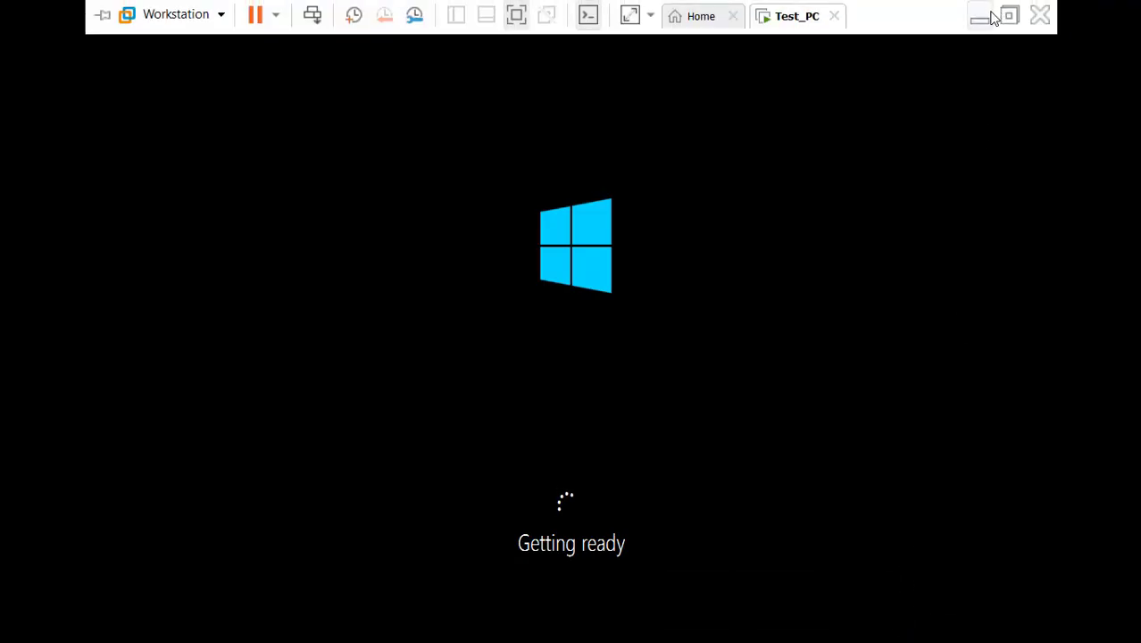
pyautogui.click(645, 66)
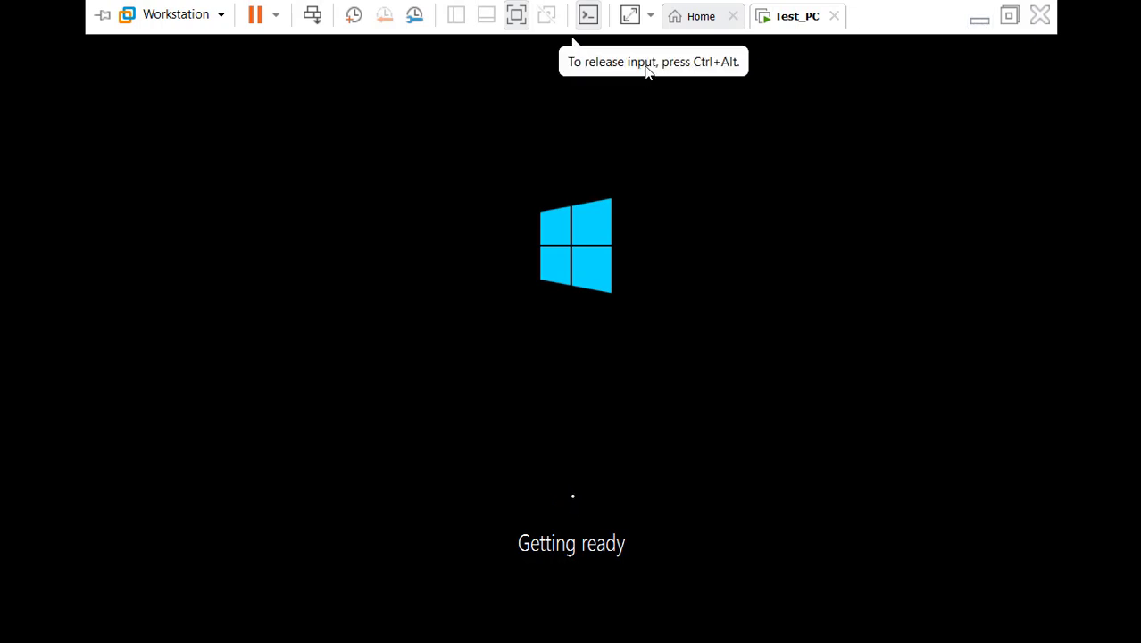
pyautogui.click(516, 17)
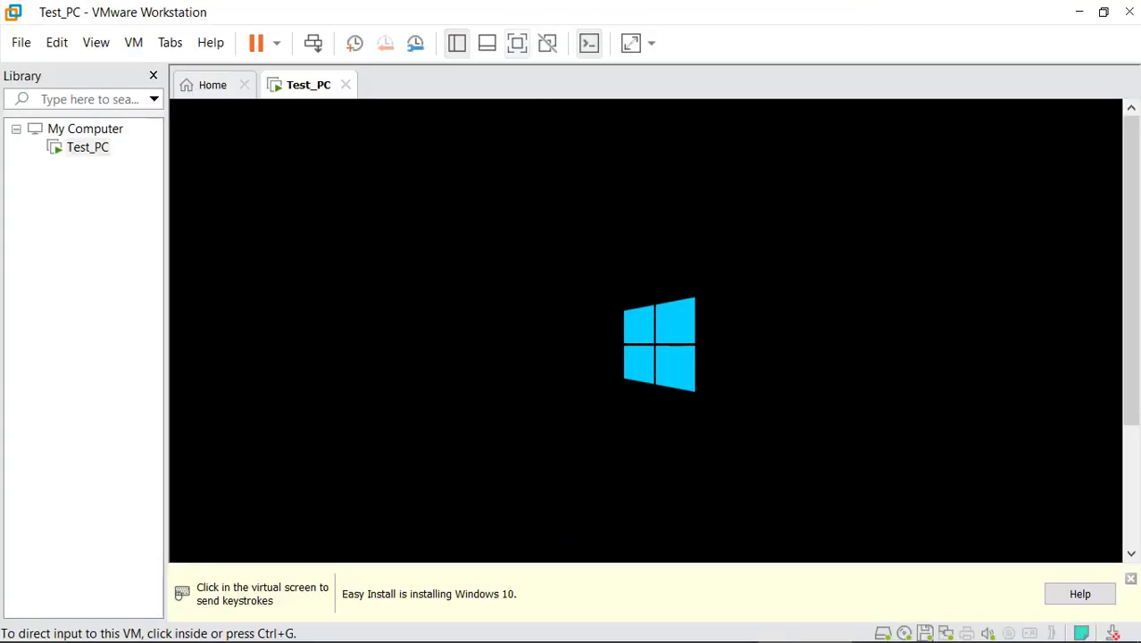
# Choose Use Express settings on the Get going fast page, then exit full-screen mode
pyautogui.click(710, 622)
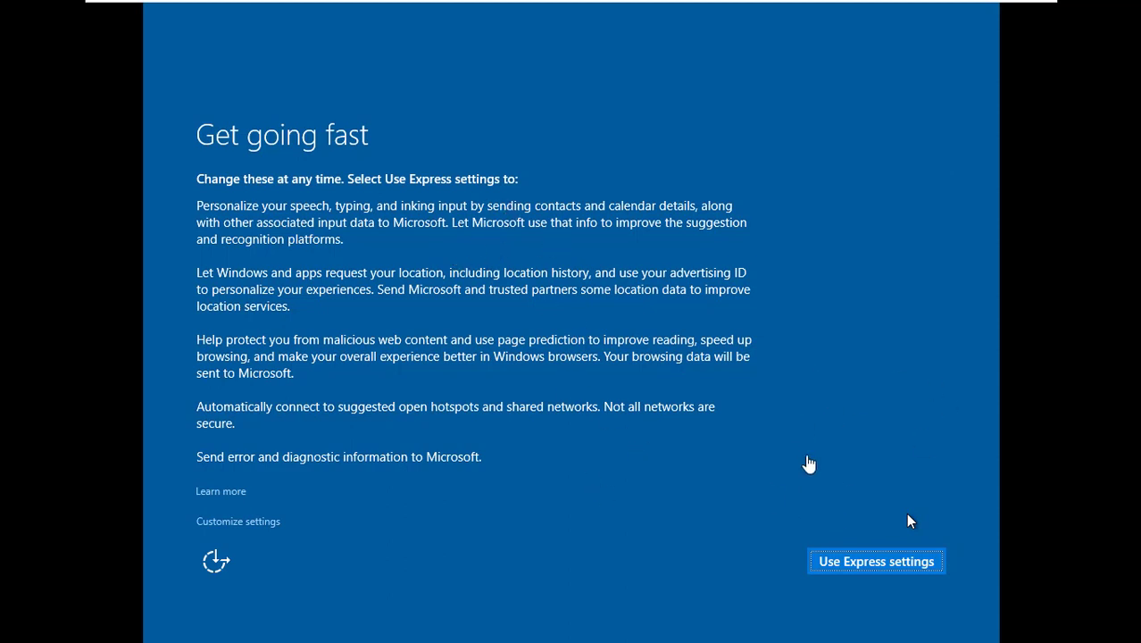
pyautogui.click(877, 564)
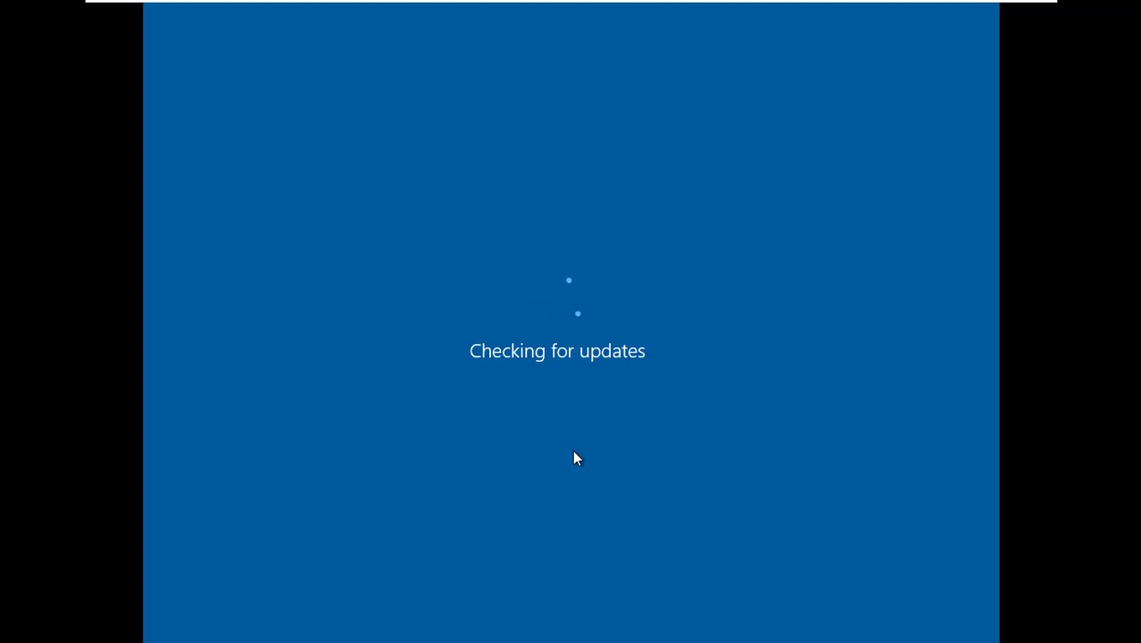
pyautogui.moveTo(642, 2)
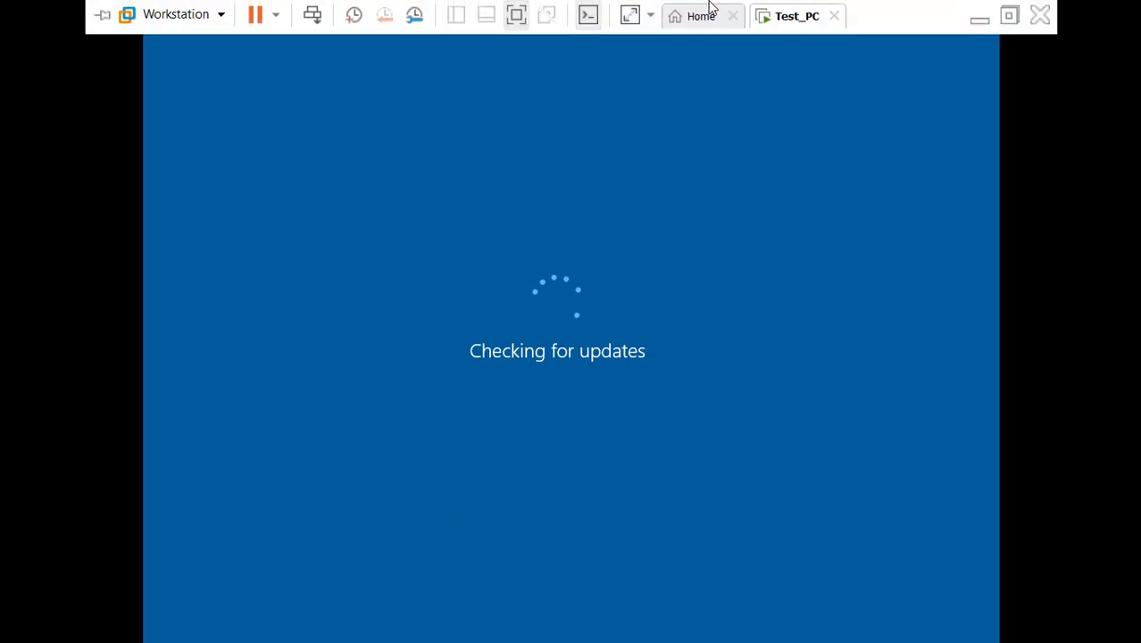
pyautogui.click(1009, 16)
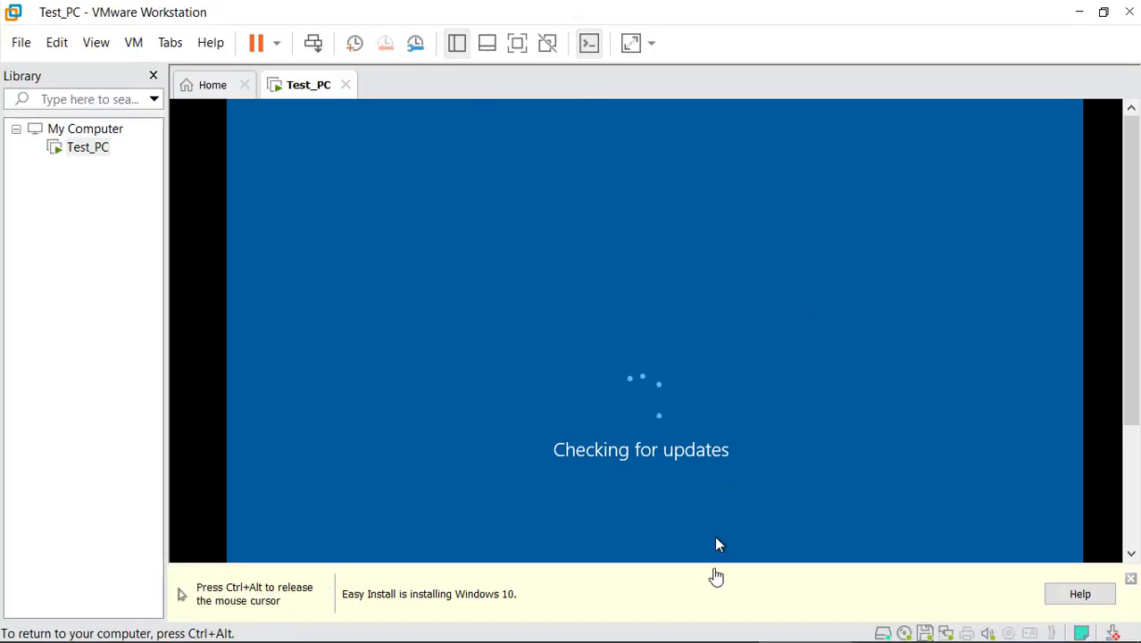
pyautogui.moveTo(891, 624)
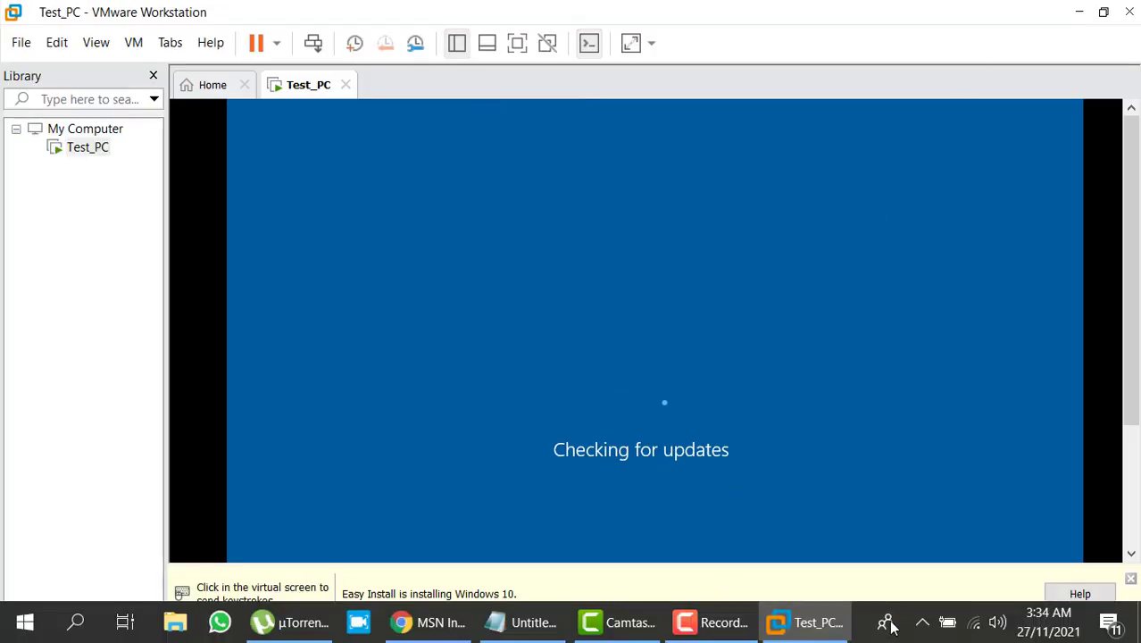
pyautogui.click(719, 623)
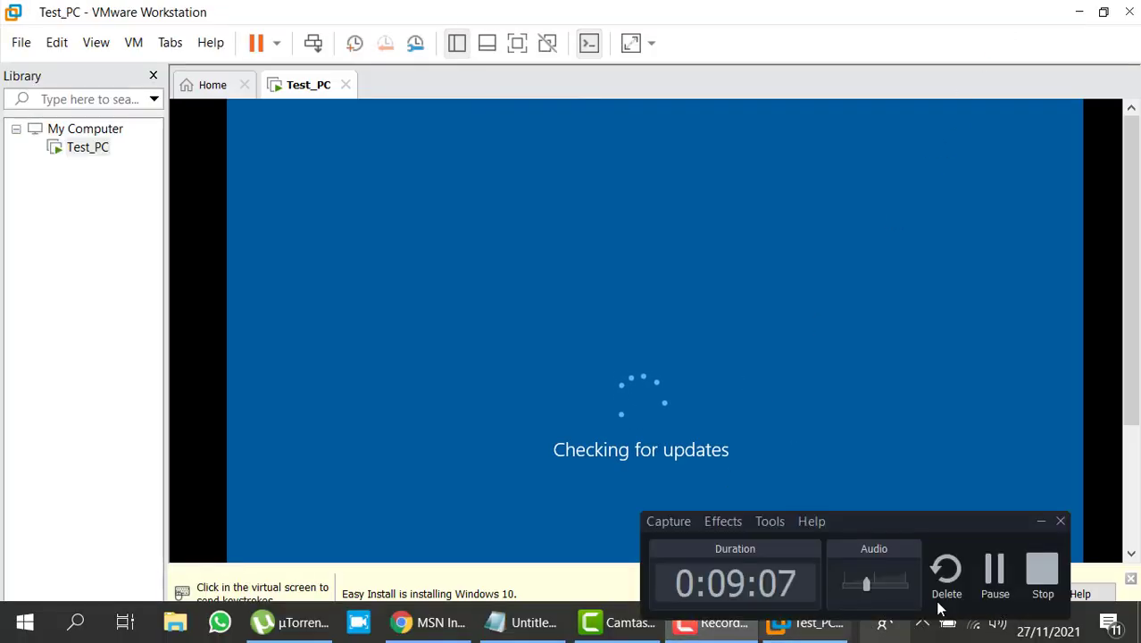
pyautogui.click(989, 580)
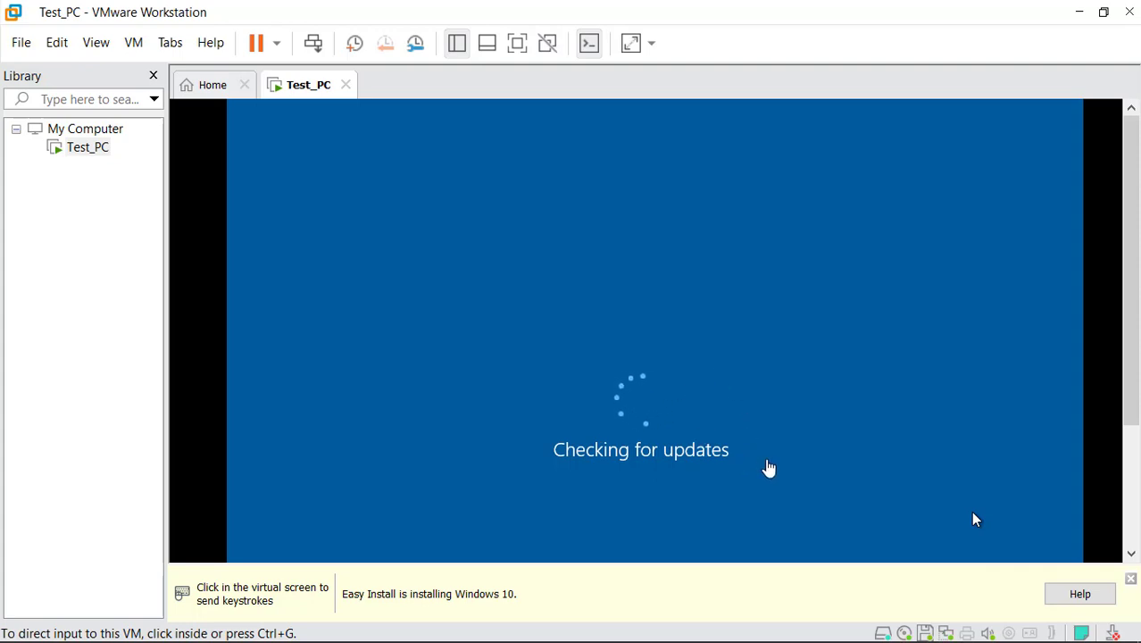
pyautogui.moveTo(931, 641)
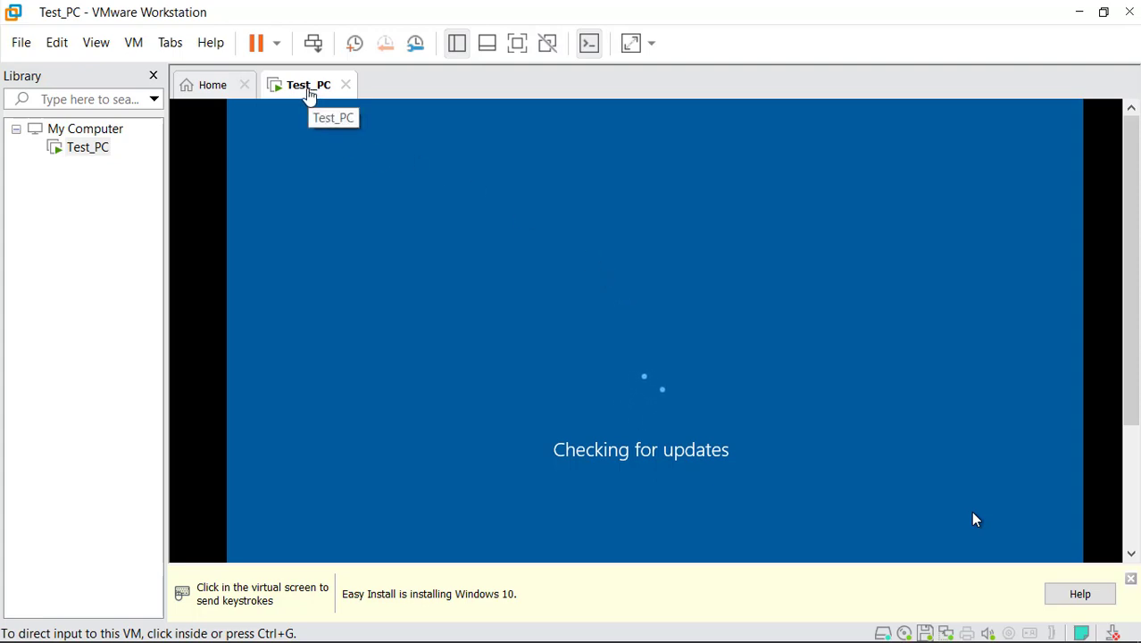
# Set Test_PC's Network Adapter to Bridged in Virtual Machine Settings and apply it
pyautogui.rightClick(308, 91)
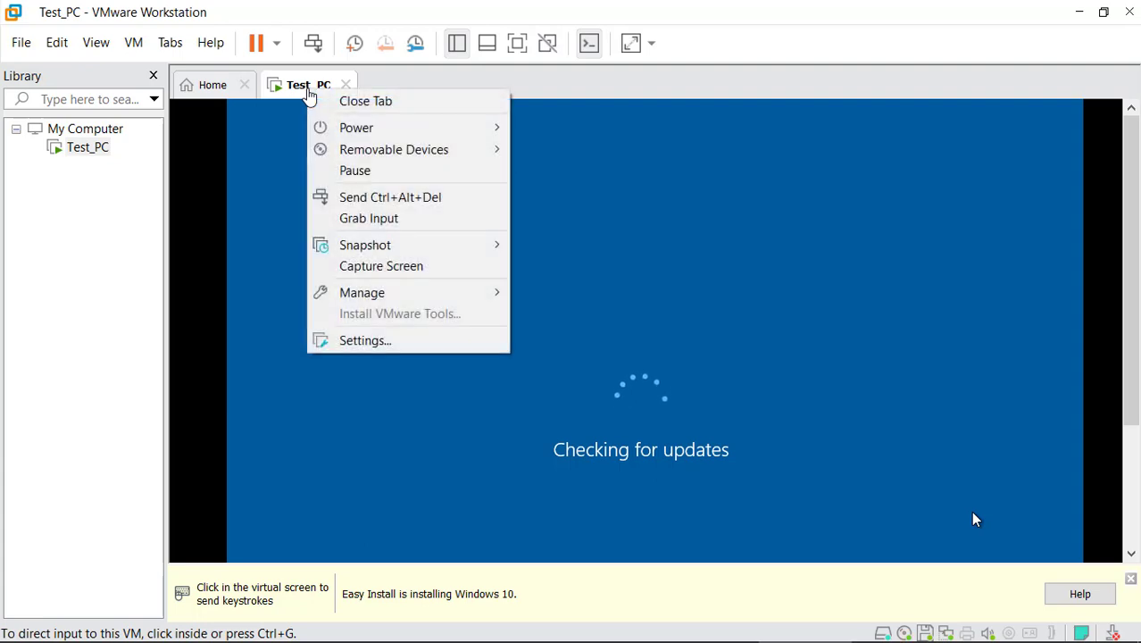
pyautogui.click(392, 342)
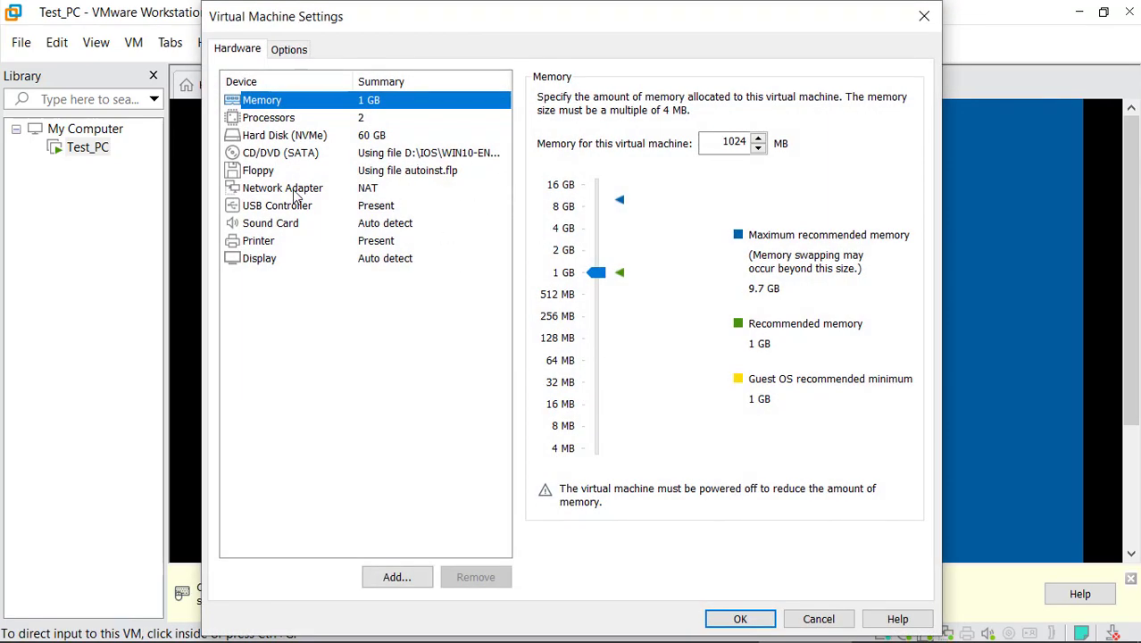
pyautogui.click(294, 190)
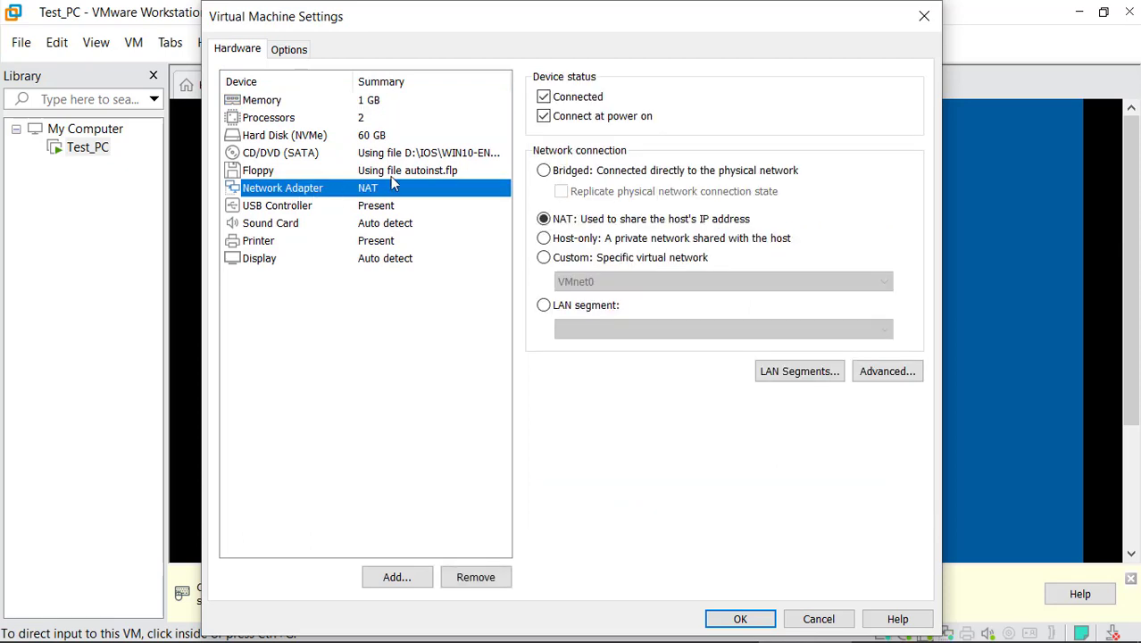
pyautogui.click(545, 170)
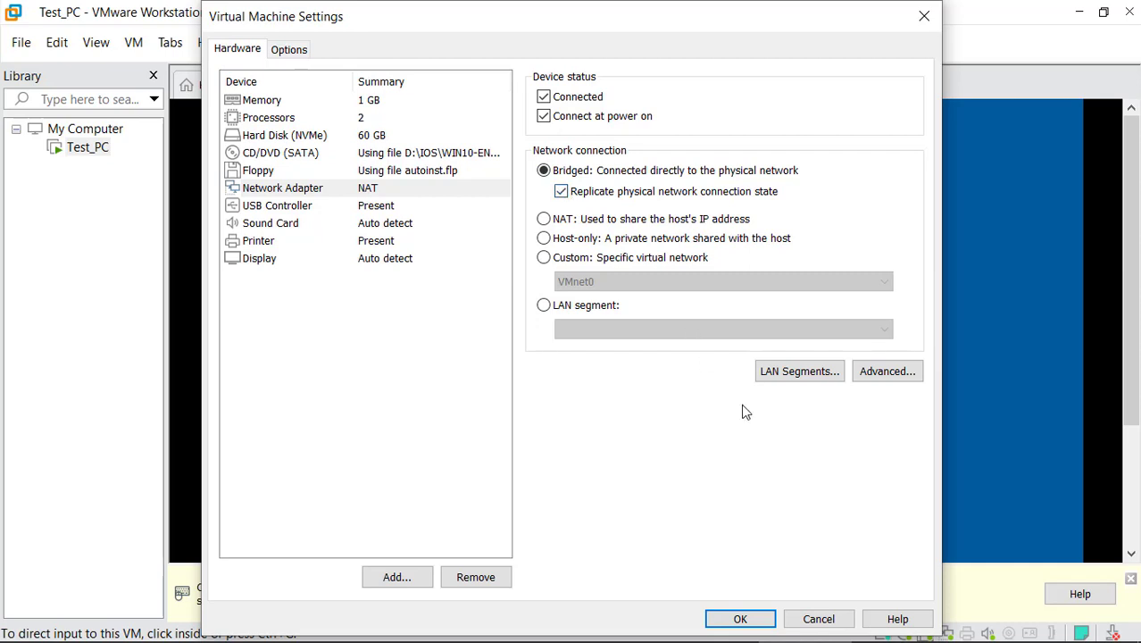
pyautogui.click(753, 618)
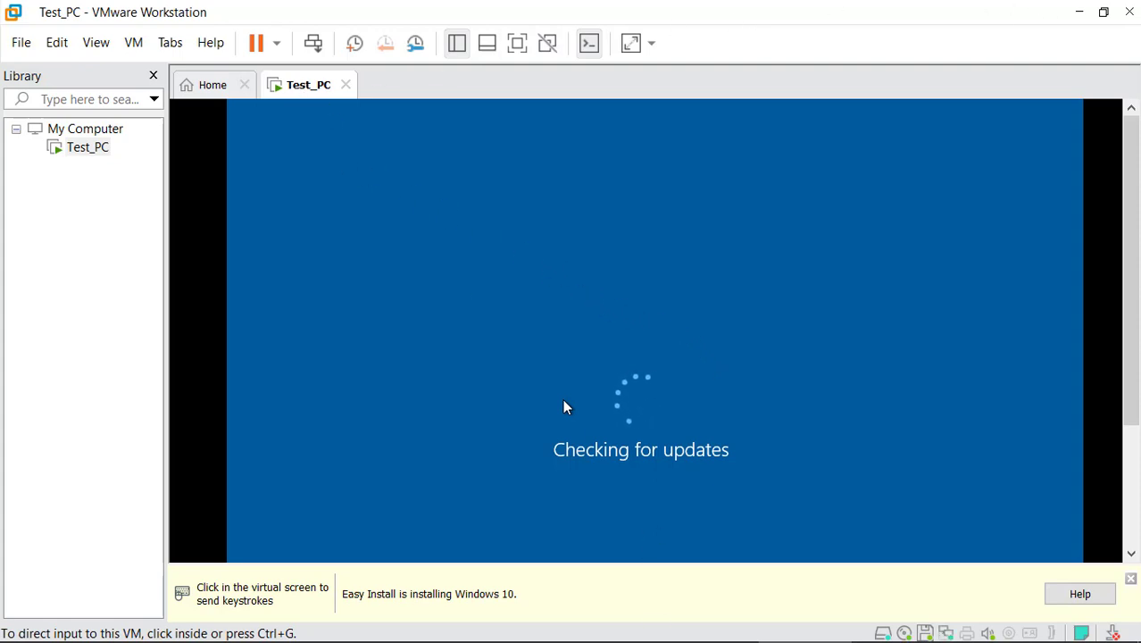
# Show the guest lock screen full screen and sign in with the account password
pyautogui.click(744, 630)
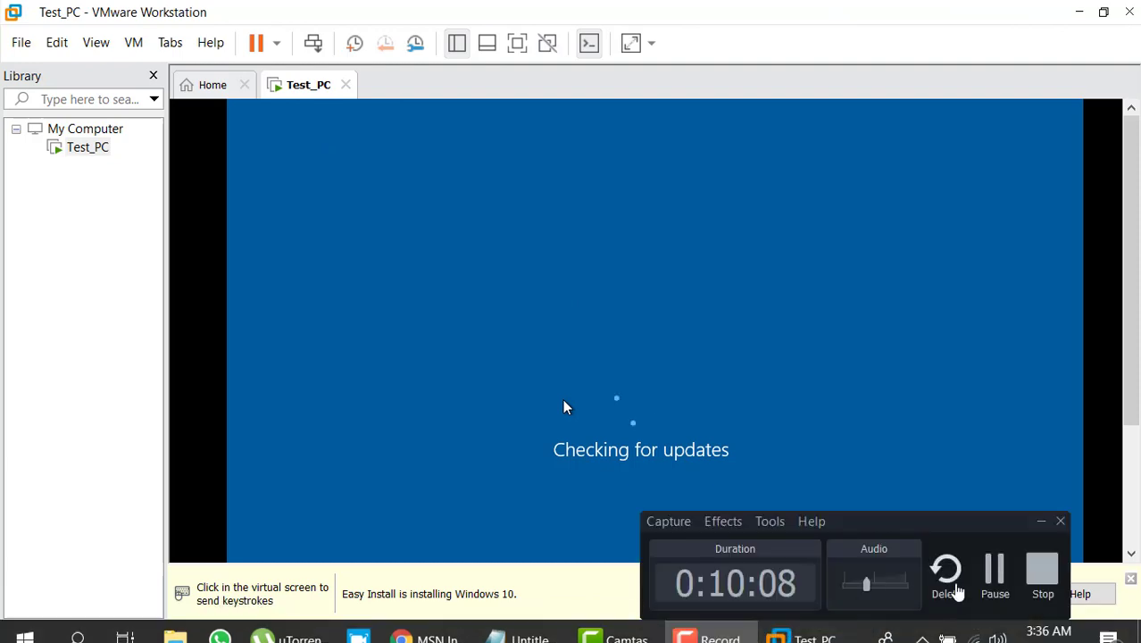
pyautogui.click(993, 573)
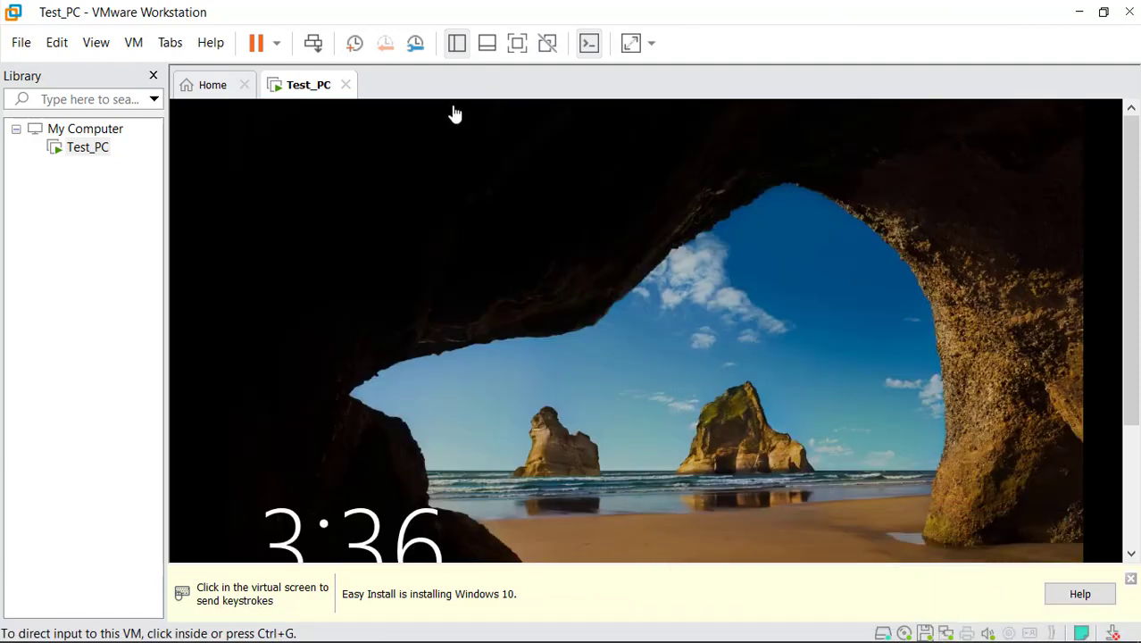
pyautogui.click(518, 44)
pyautogui.click(647, 539)
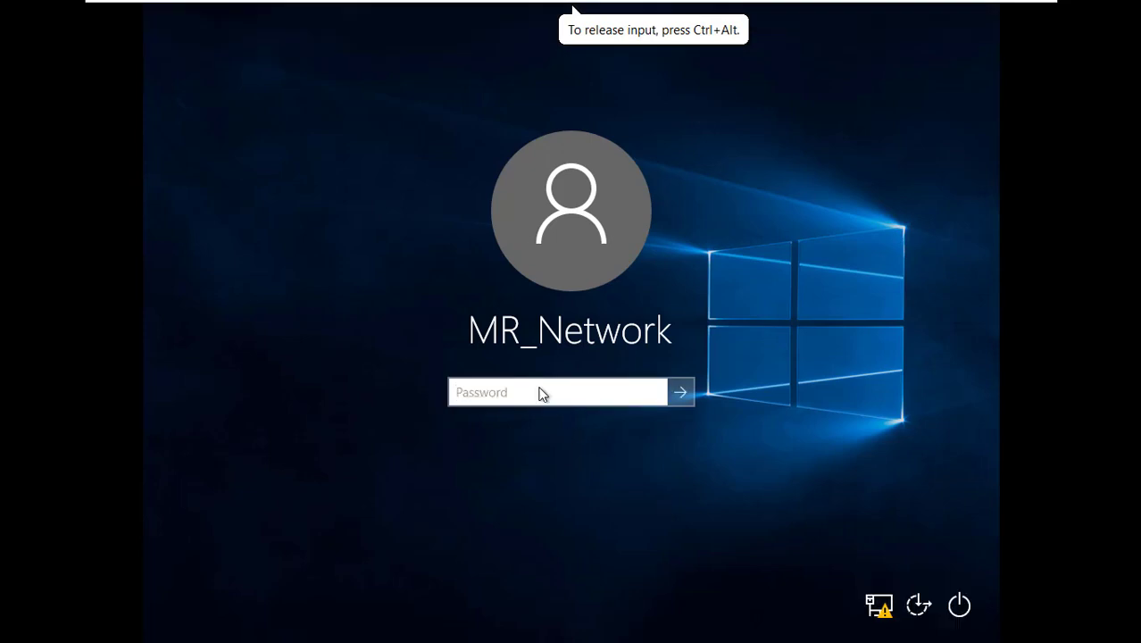
pyautogui.write('********')
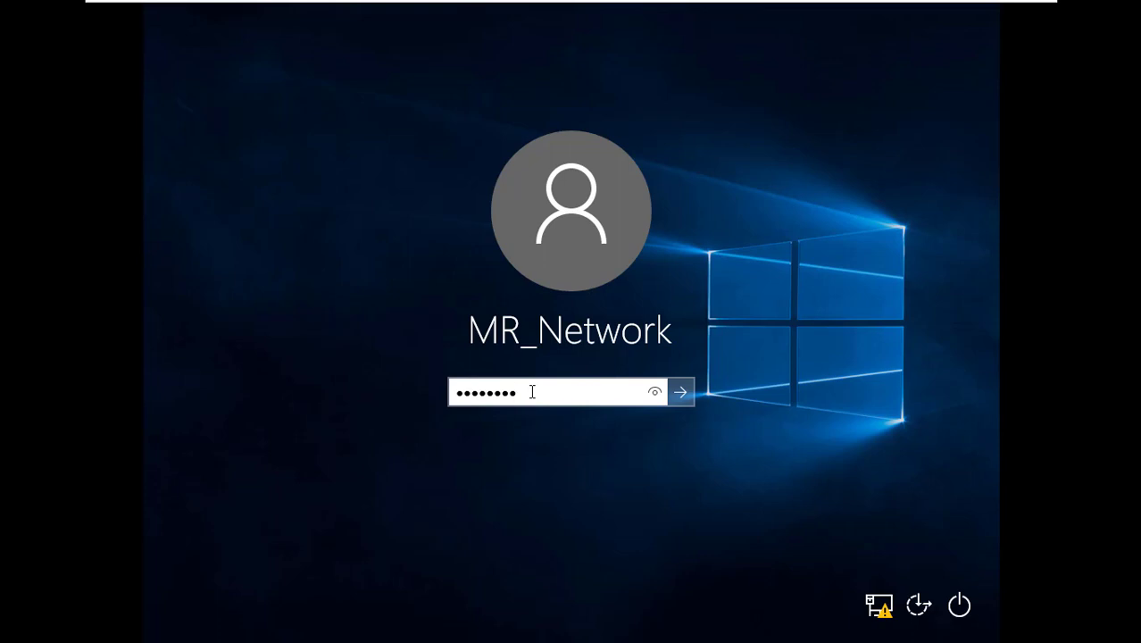
pyautogui.write('****')
pyautogui.press('Return')
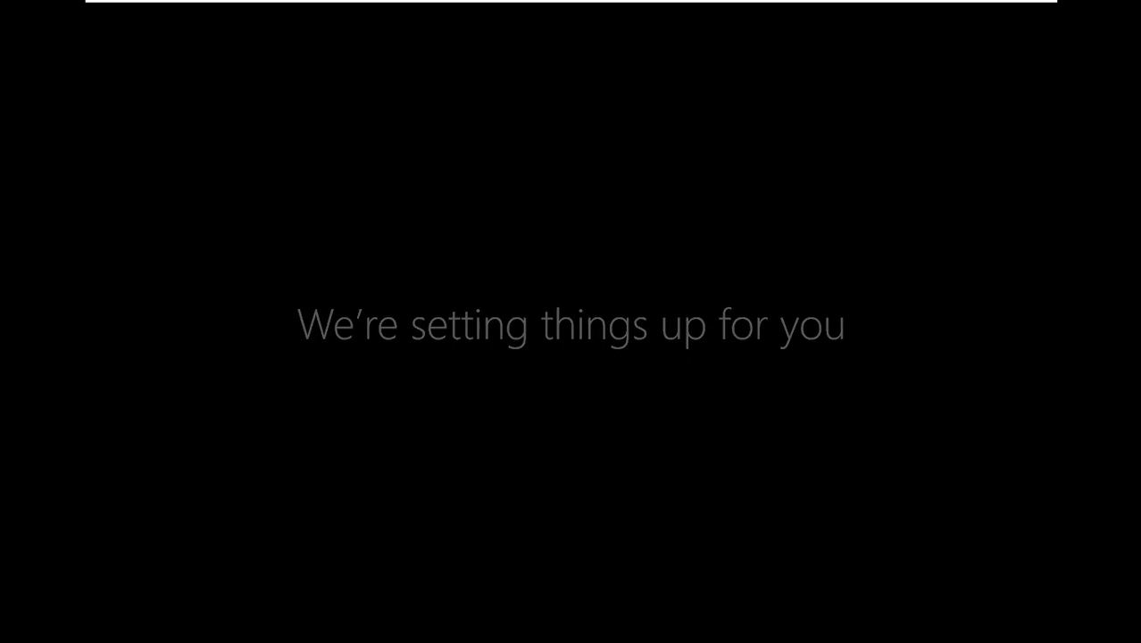
# Wait in full screen through 'This won't take long' while guest setup prepares apps
pyautogui.click(573, 9)
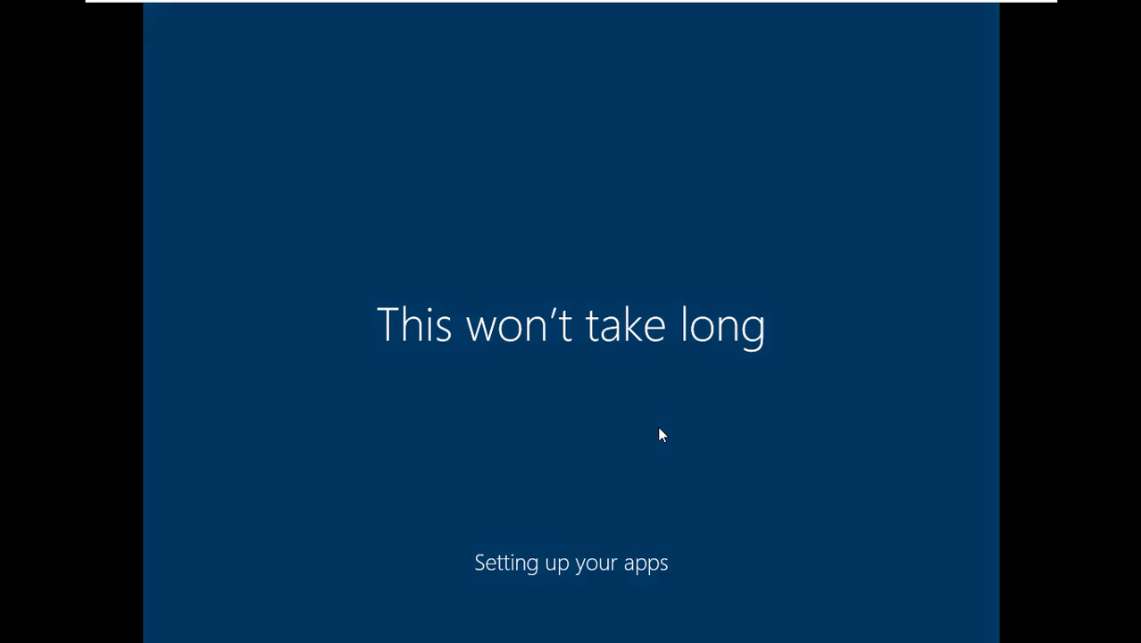
pyautogui.moveTo(725, 4)
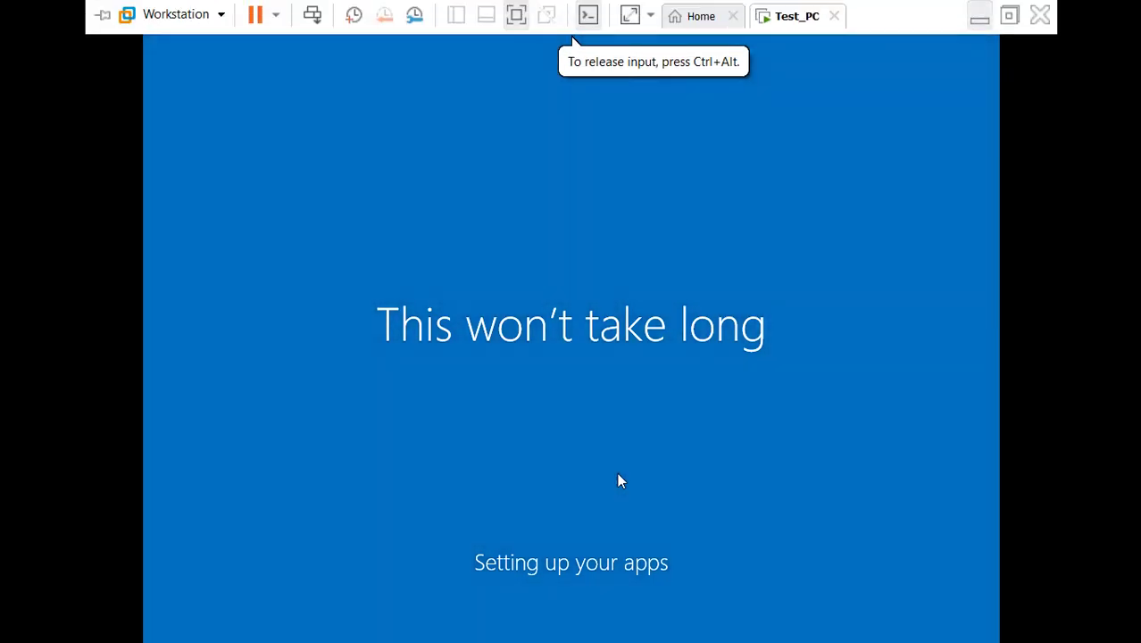
pyautogui.click(980, 16)
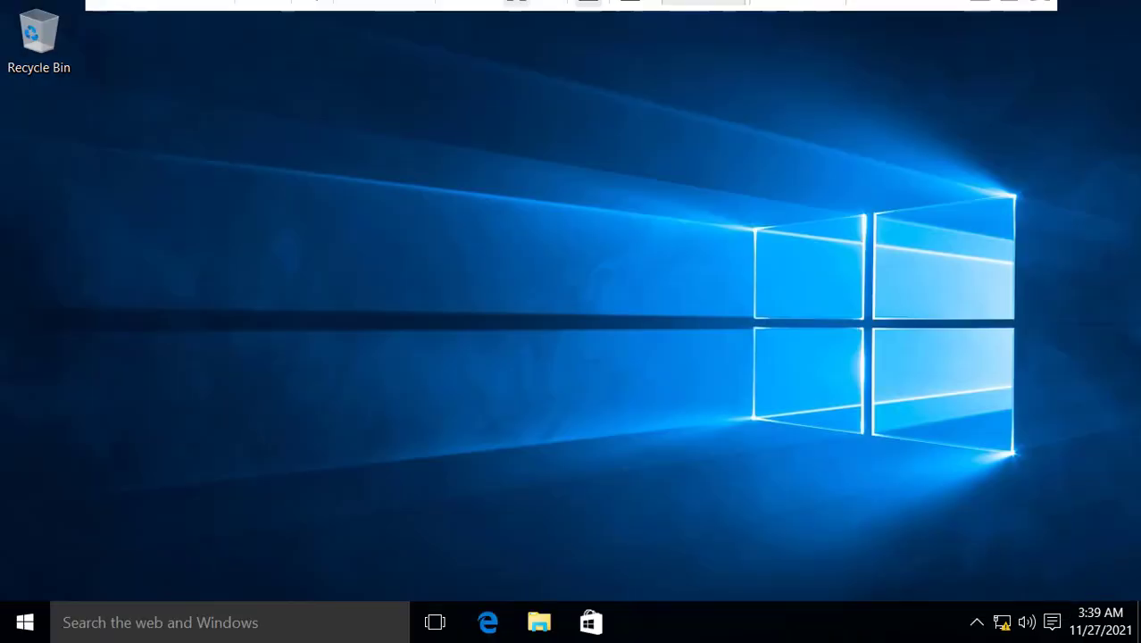
# Restore Test_PC and open File Explorer at This PC, showing its drives
pyautogui.click(979, 16)
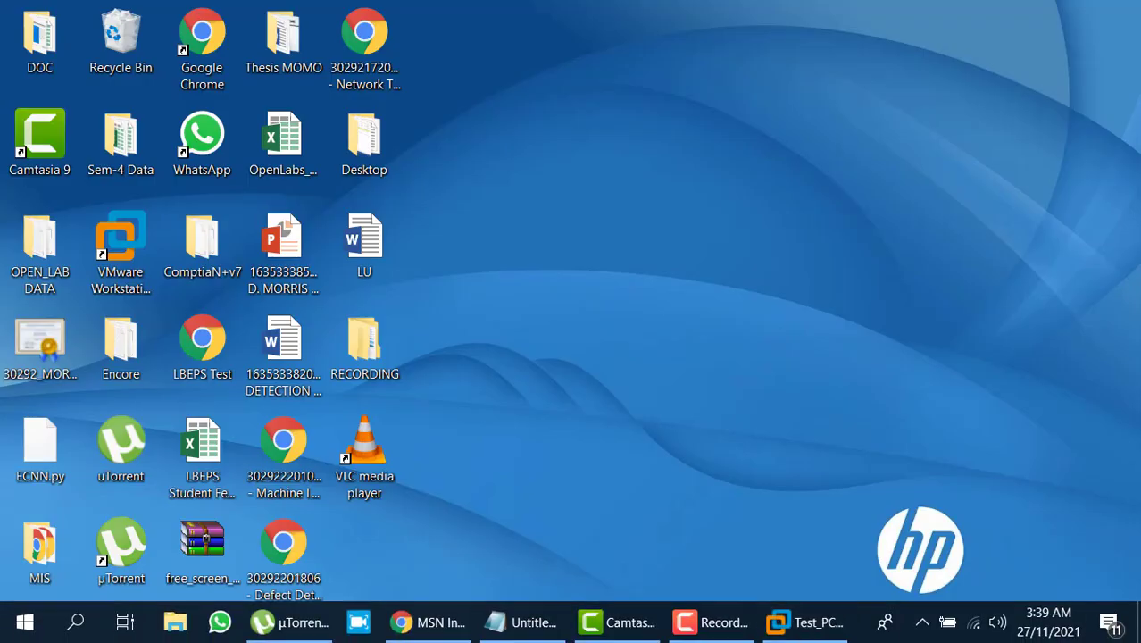
pyautogui.click(803, 622)
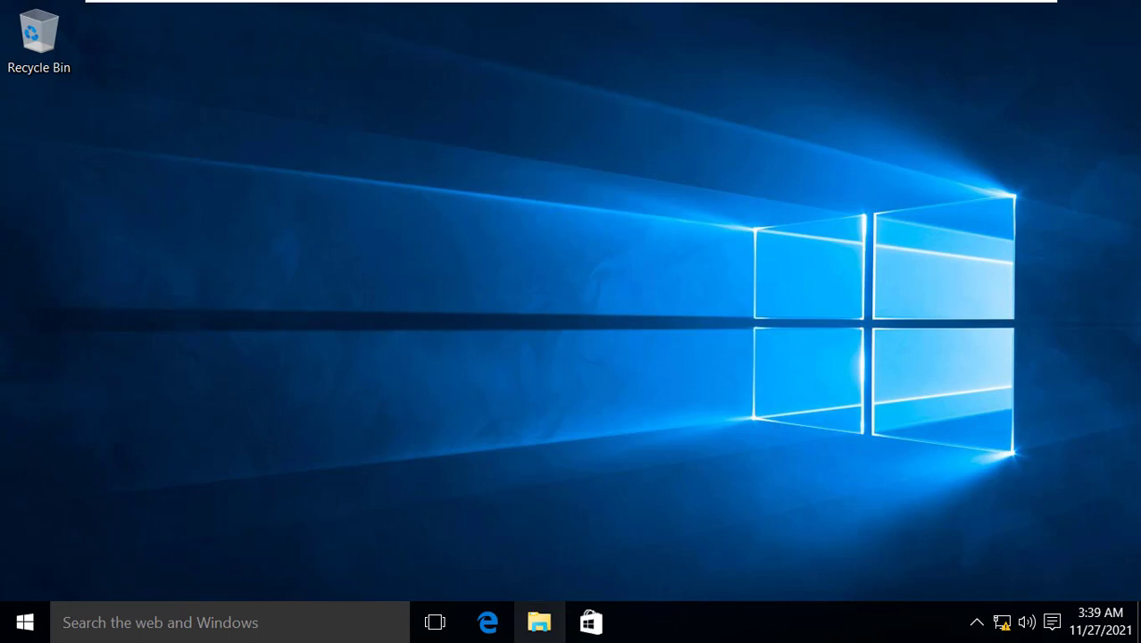
pyautogui.click(539, 622)
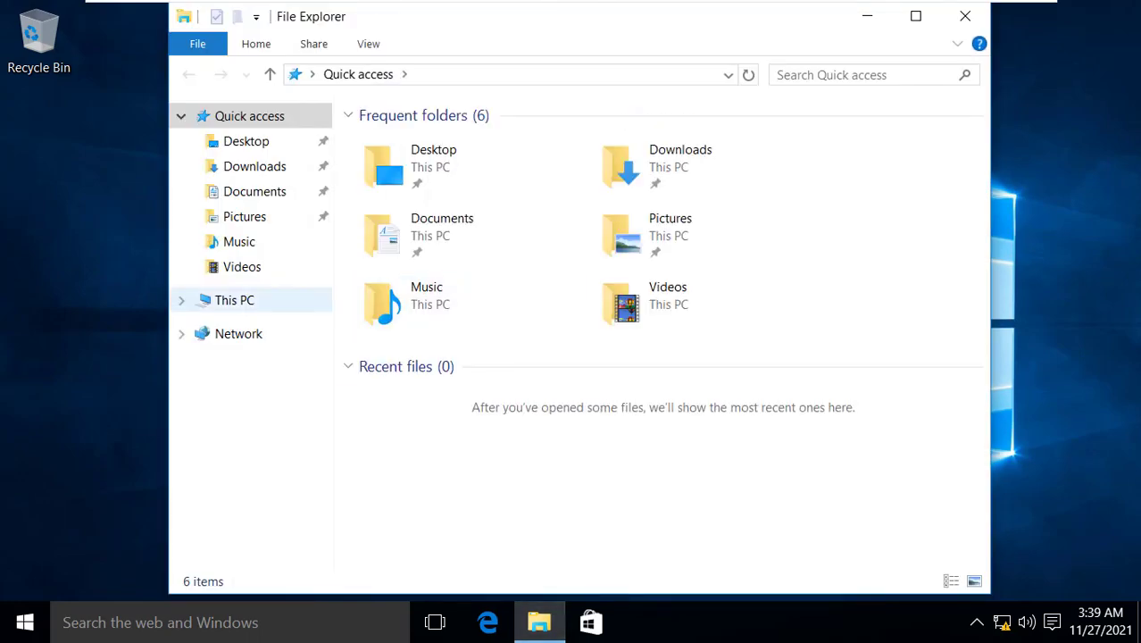
pyautogui.click(234, 300)
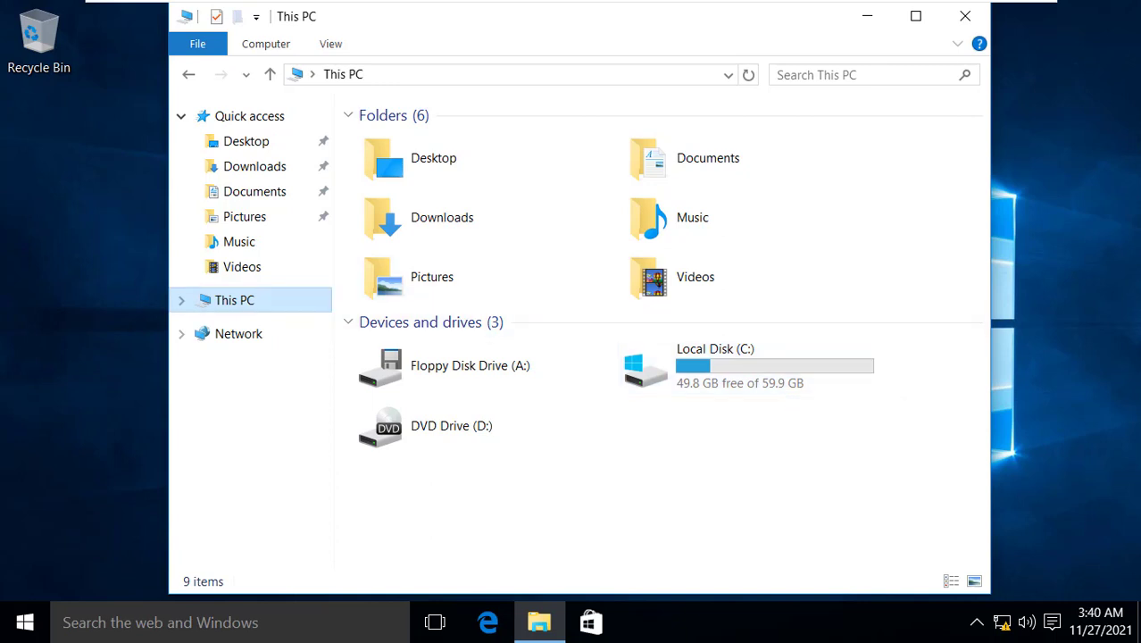
pyautogui.rightClick(264, 302)
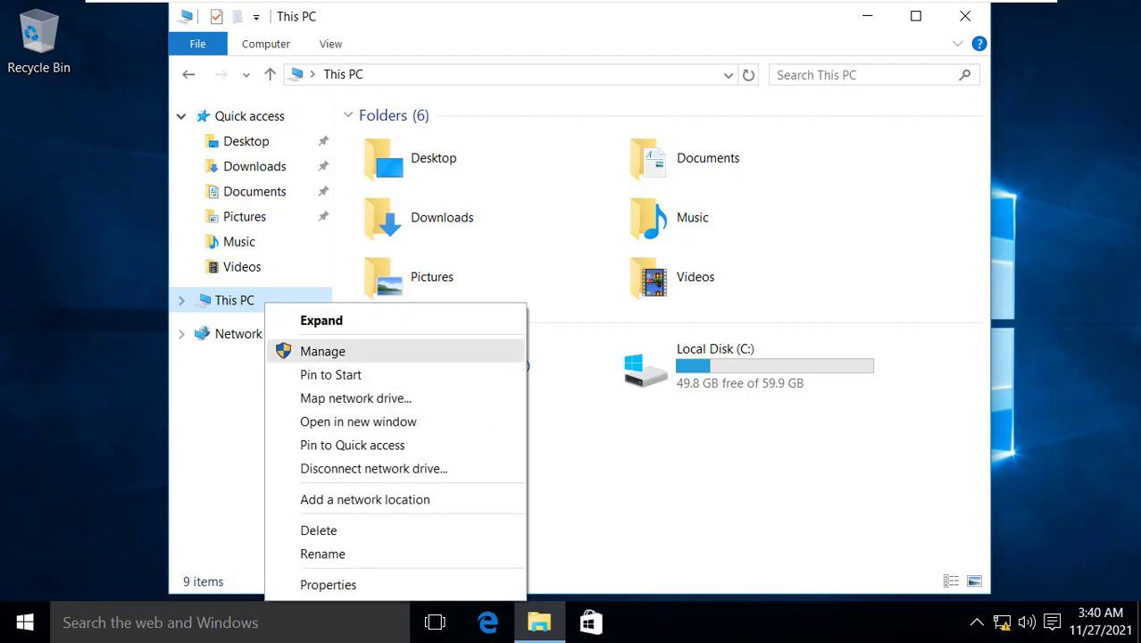
pyautogui.click(328, 583)
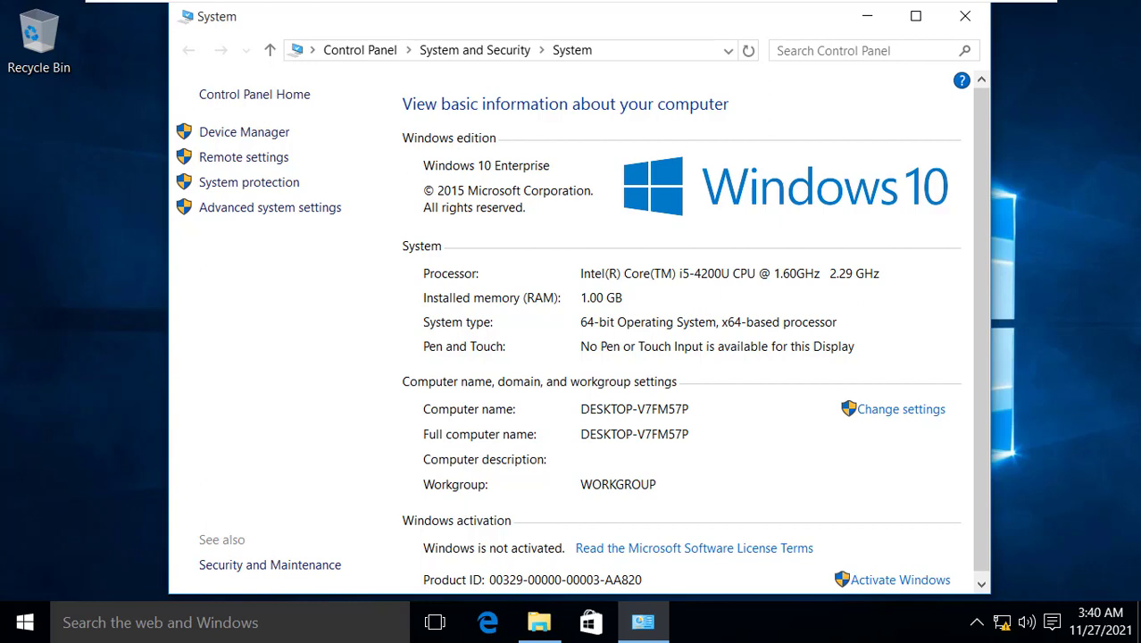
pyautogui.click(867, 16)
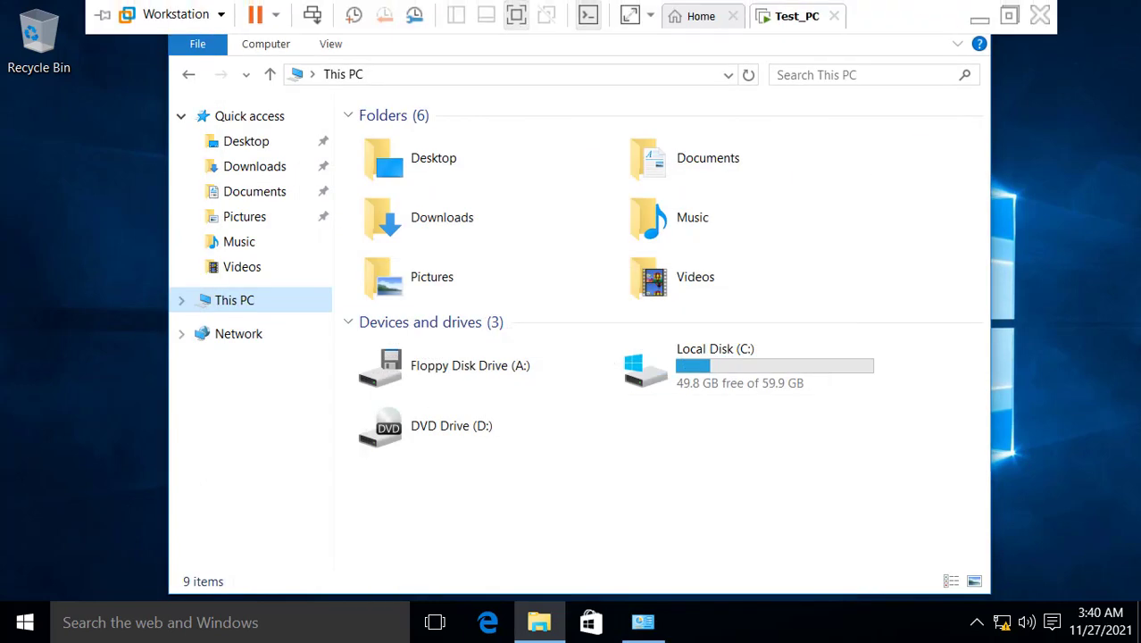
# Set Test_PC's memory to 2048 MB in Virtual Machine Settings and apply it
pyautogui.rightClick(790, 15)
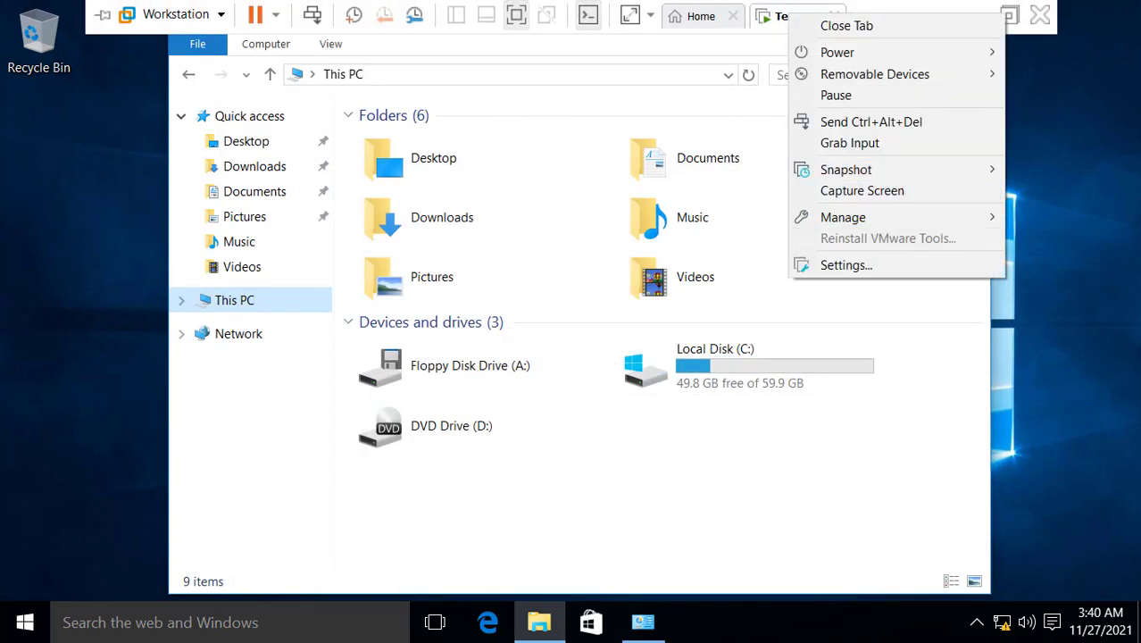
pyautogui.click(843, 266)
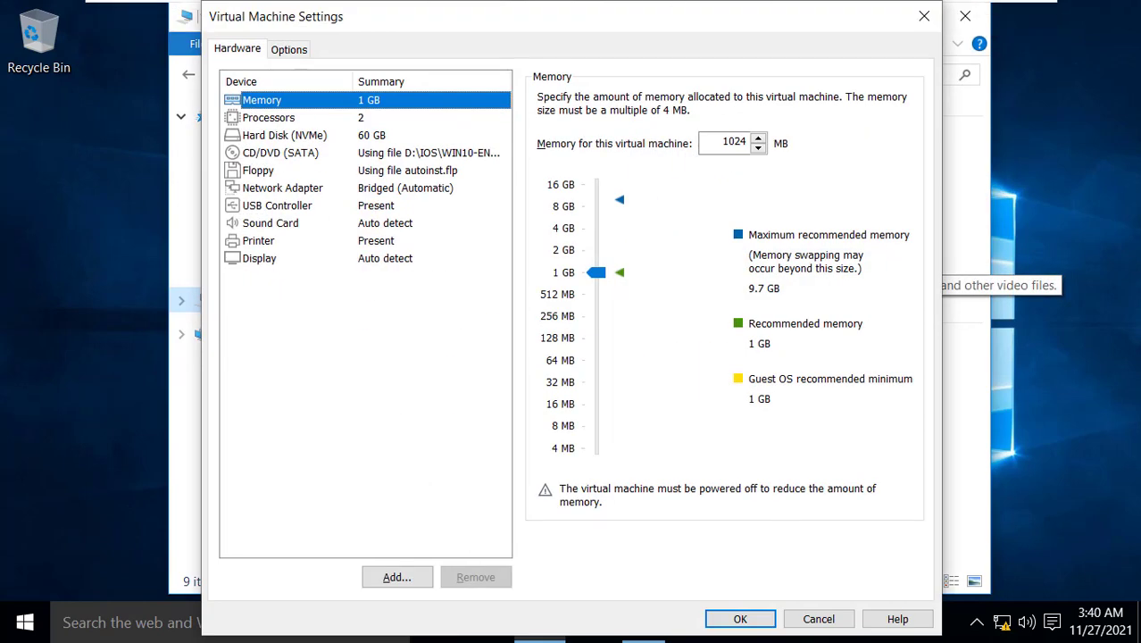
pyautogui.moveTo(597, 272); pyautogui.dragTo(596, 252)
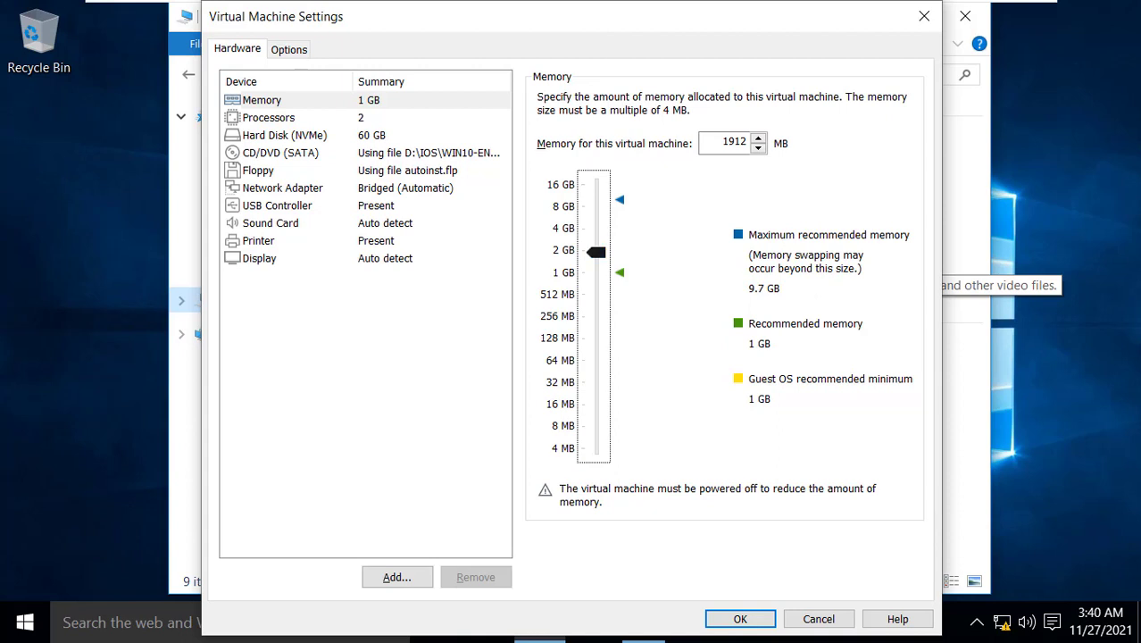
pyautogui.press('Up')
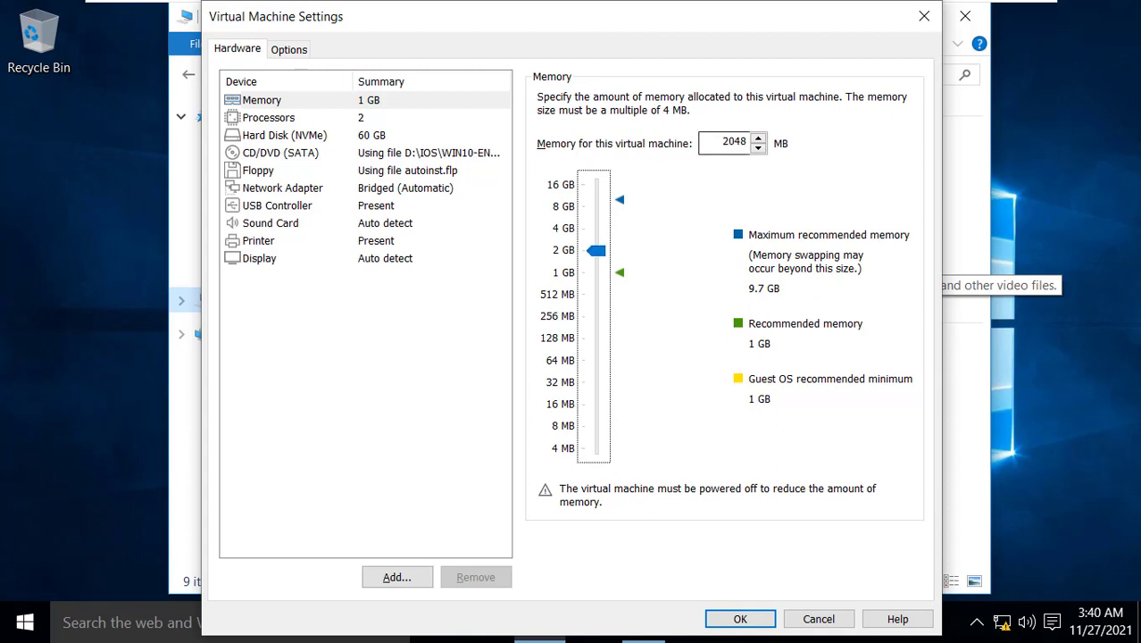
pyautogui.click(740, 618)
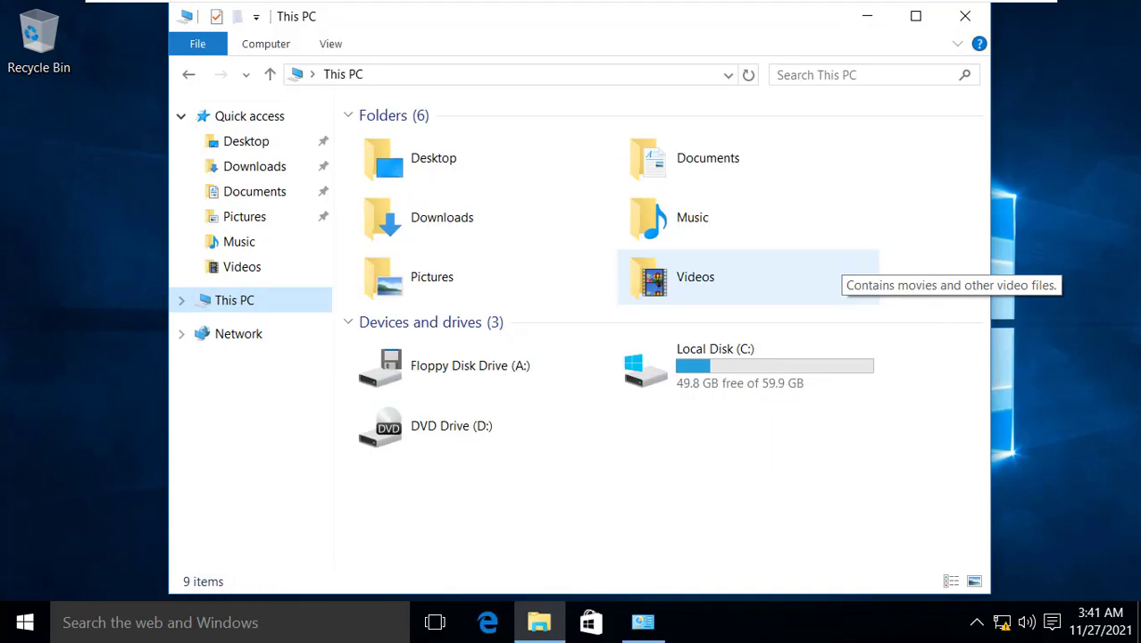
# Reopen This PC Properties to confirm 2.00 GB RAM, then open the computer name settings
pyautogui.click(643, 622)
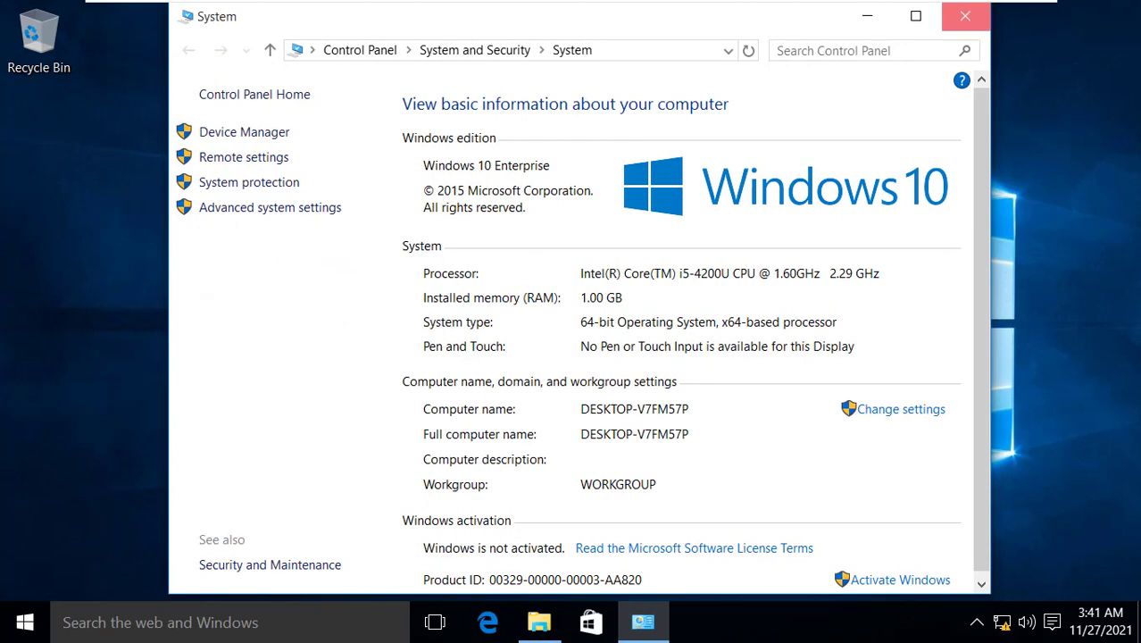
pyautogui.click(965, 15)
pyautogui.rightClick(278, 302)
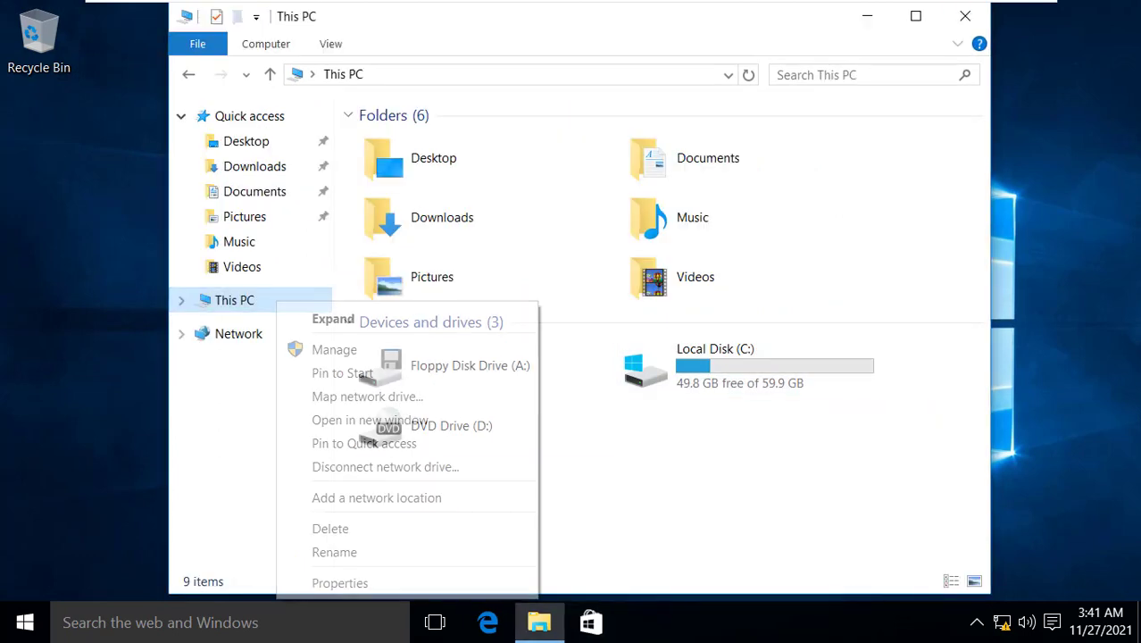
pyautogui.click(339, 582)
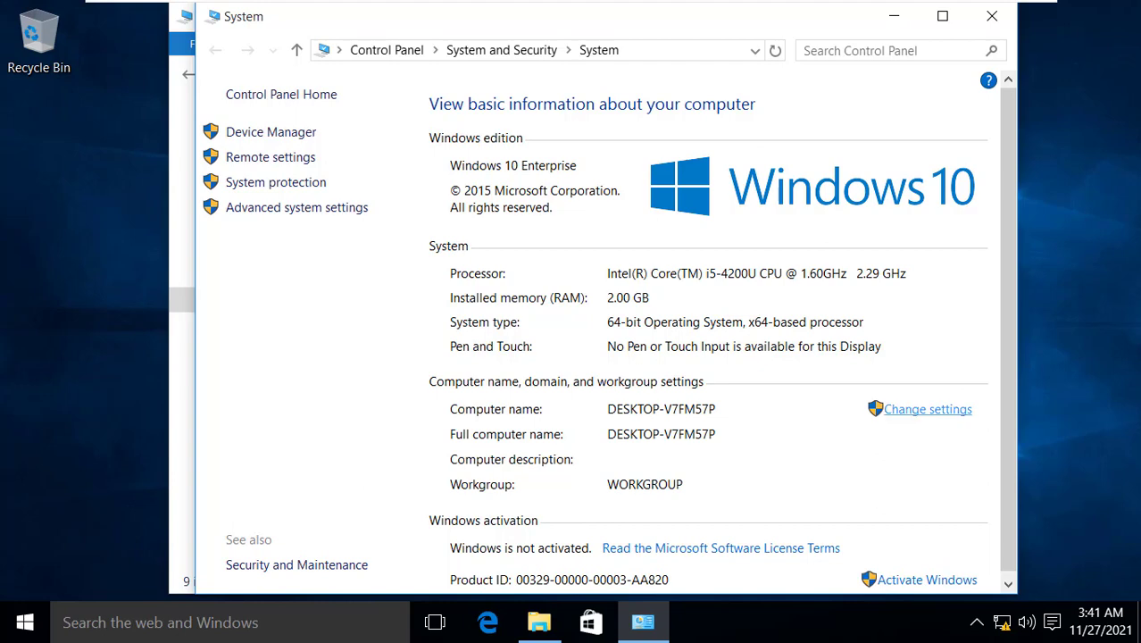
pyautogui.click(927, 408)
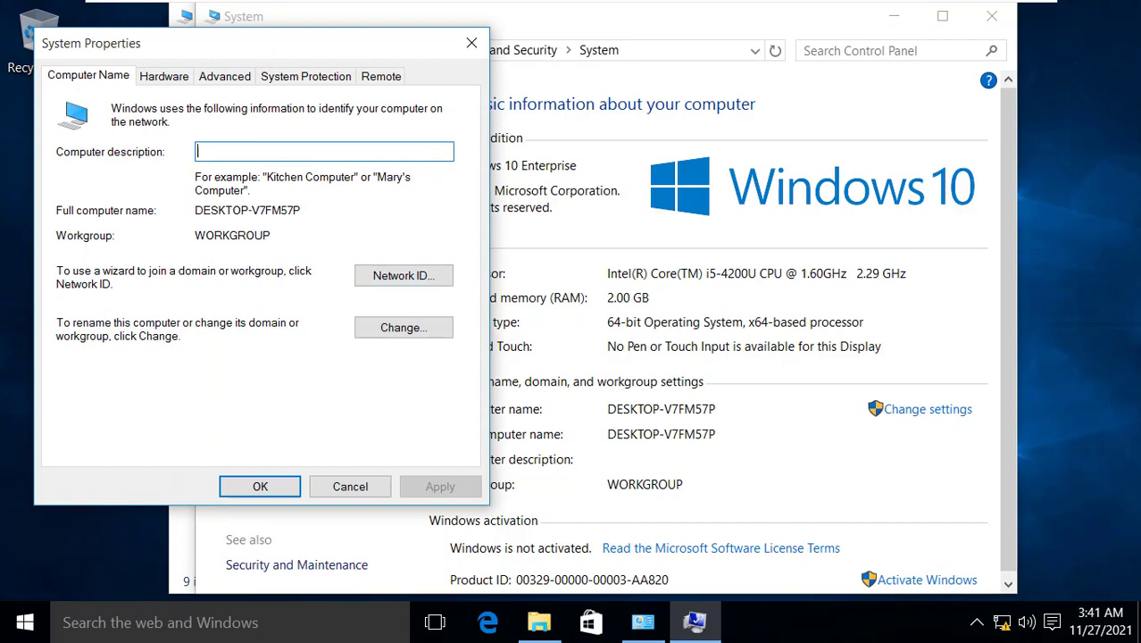
# Rename the guest computer to Test_PC, accept the warnings, and restart now
pyautogui.click(404, 327)
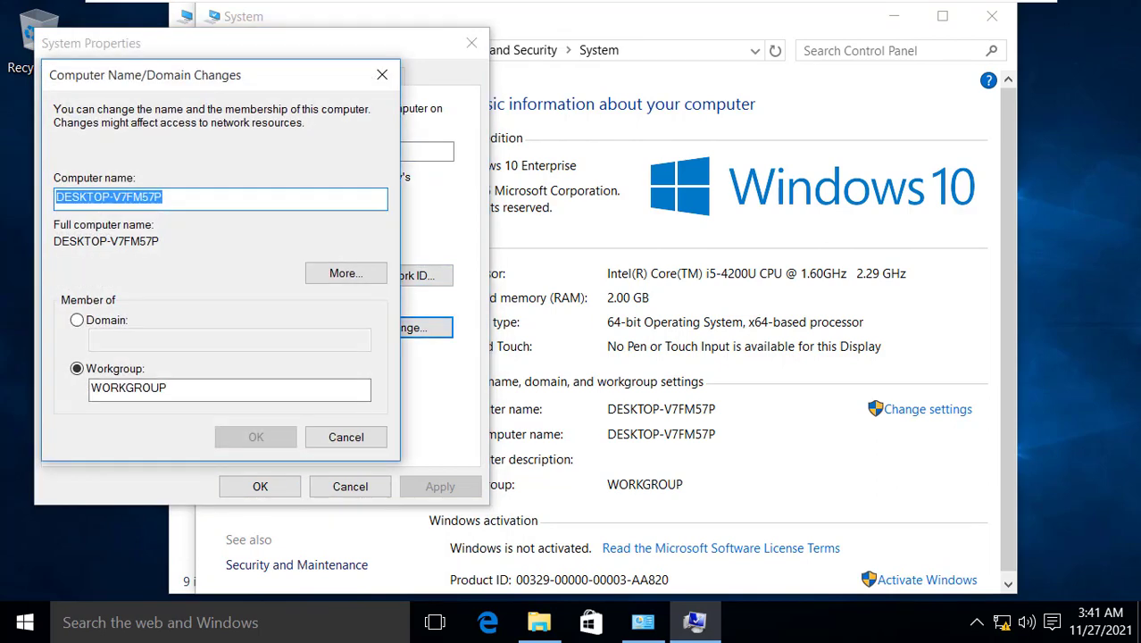
pyautogui.write('Tes')
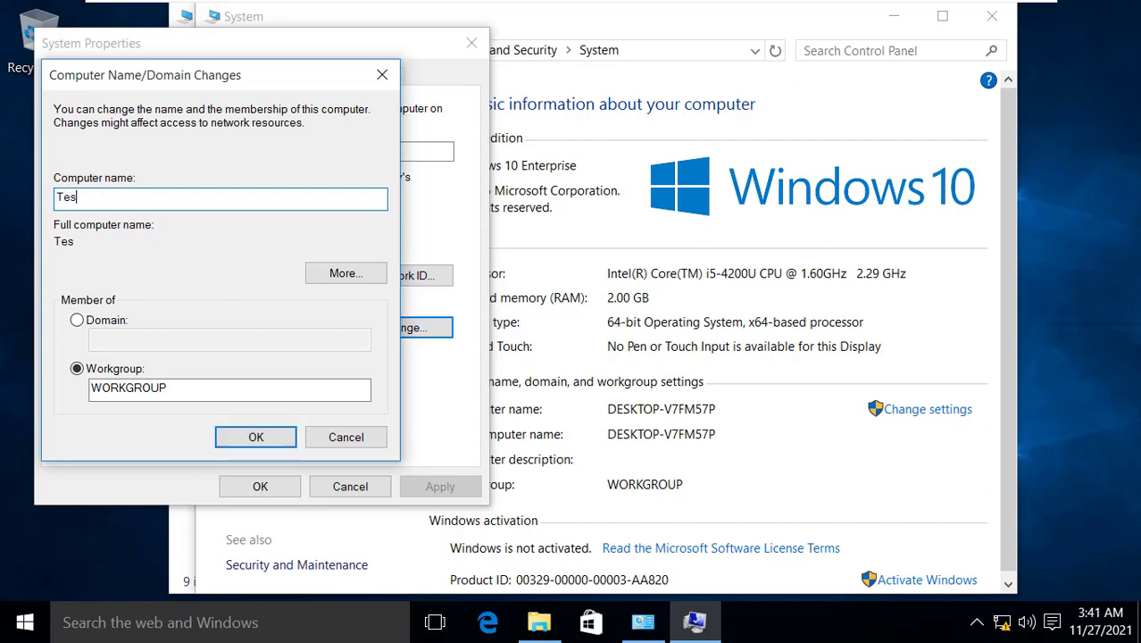
pyautogui.write('t_PC')
pyautogui.click(255, 437)
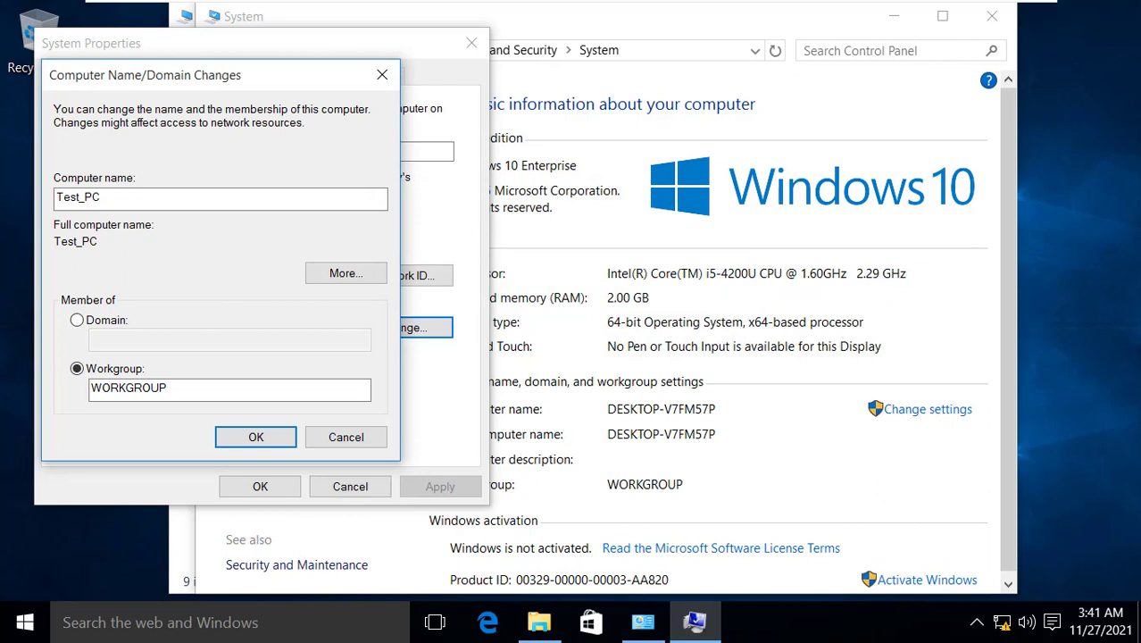
pyautogui.press('Return')
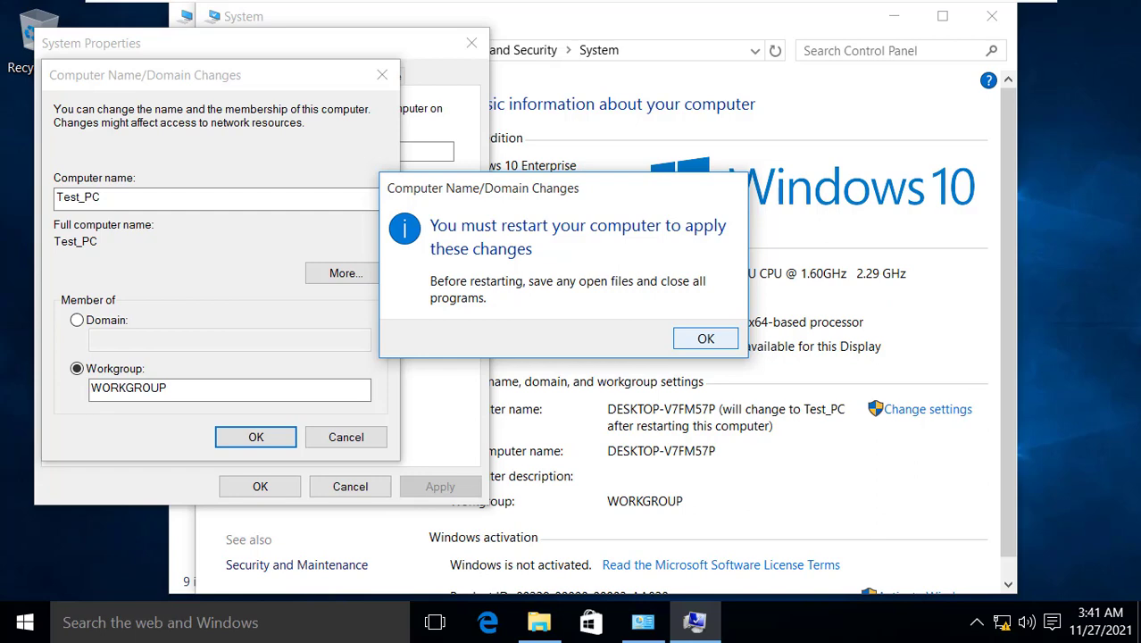
pyautogui.press('Return')
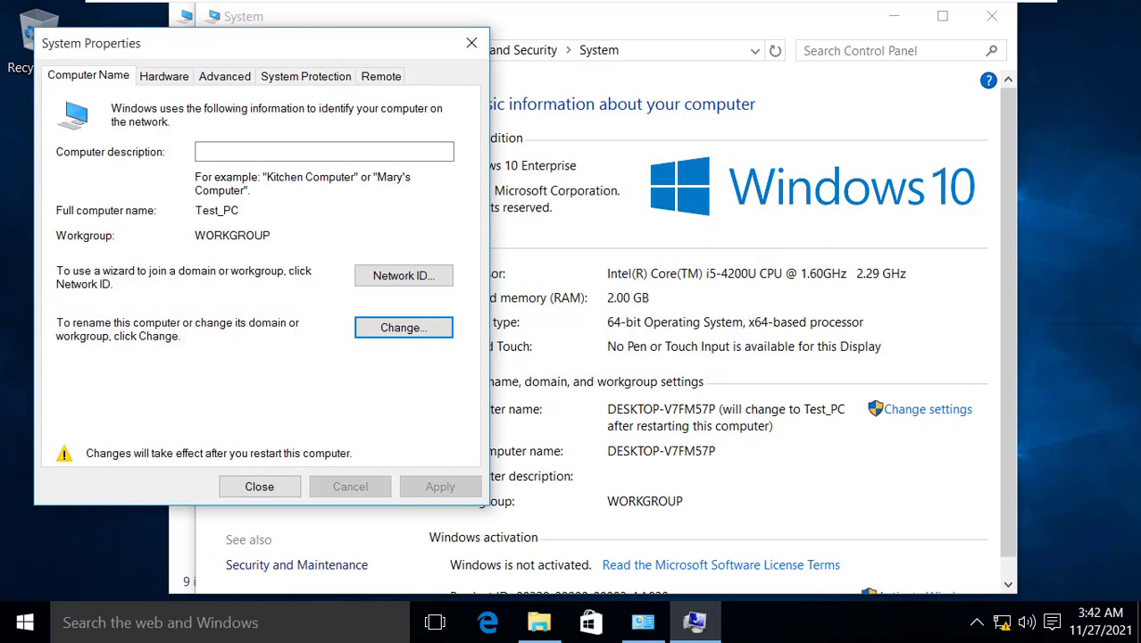
pyautogui.click(260, 486)
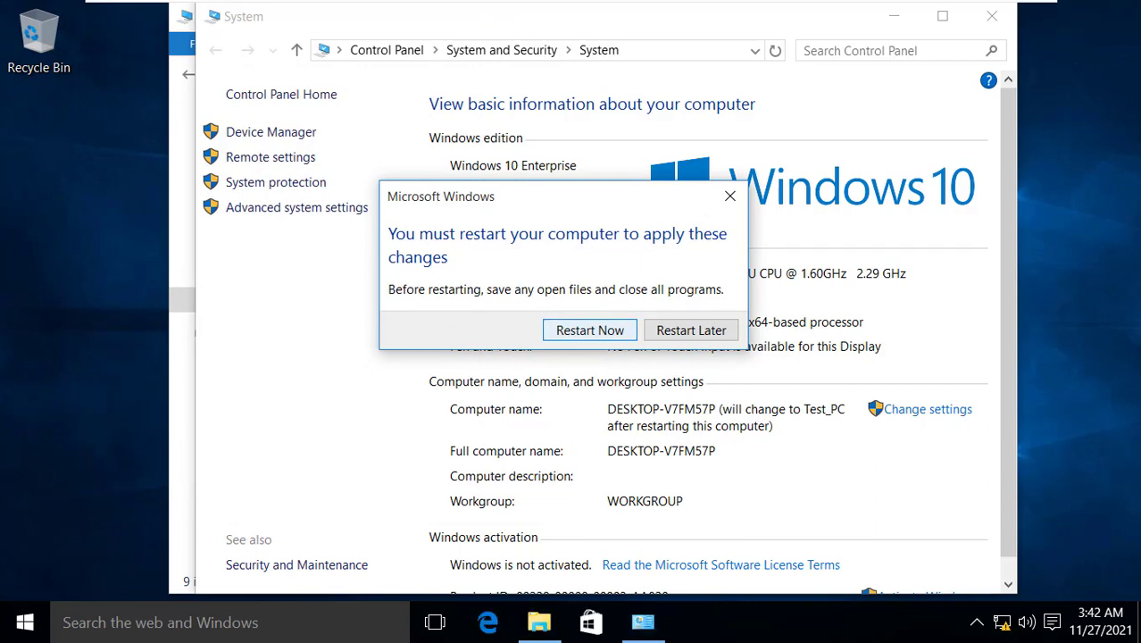
pyautogui.press('Return')
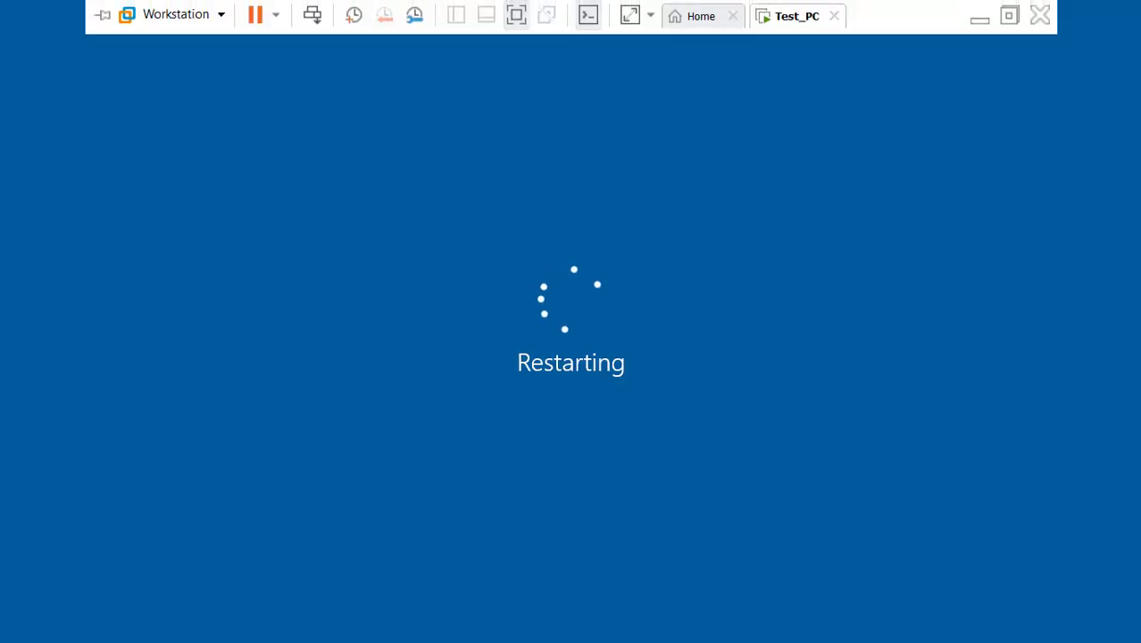
# Confirm in This PC's System properties that the guest computer is named Test_PC, then close both windows
pyautogui.click(976, 14)
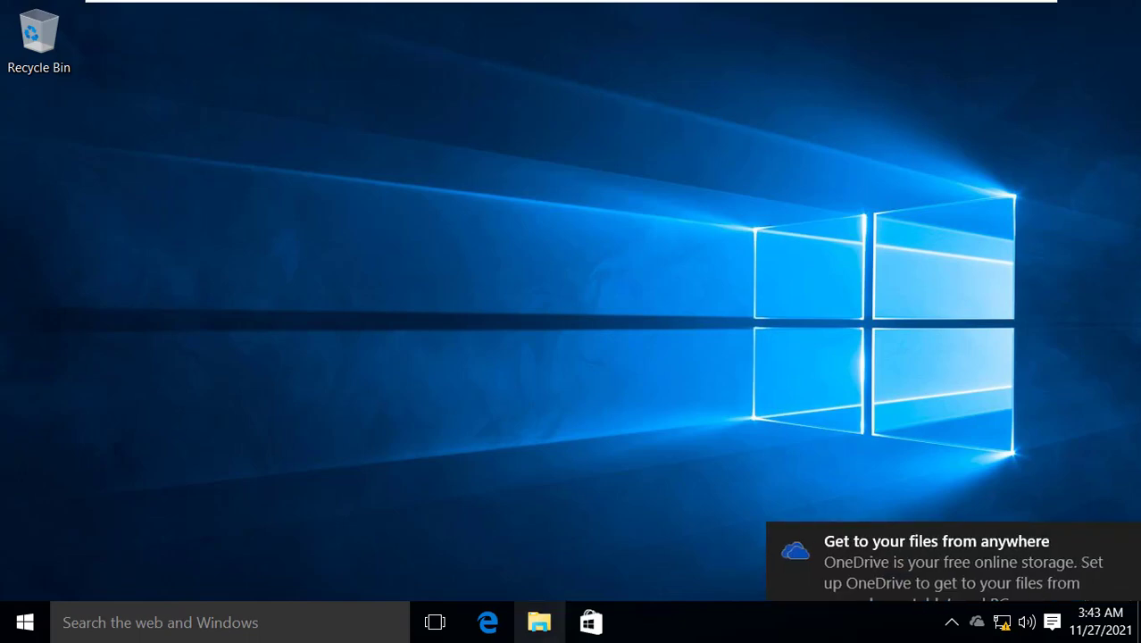
pyautogui.click(539, 623)
pyautogui.click(235, 334)
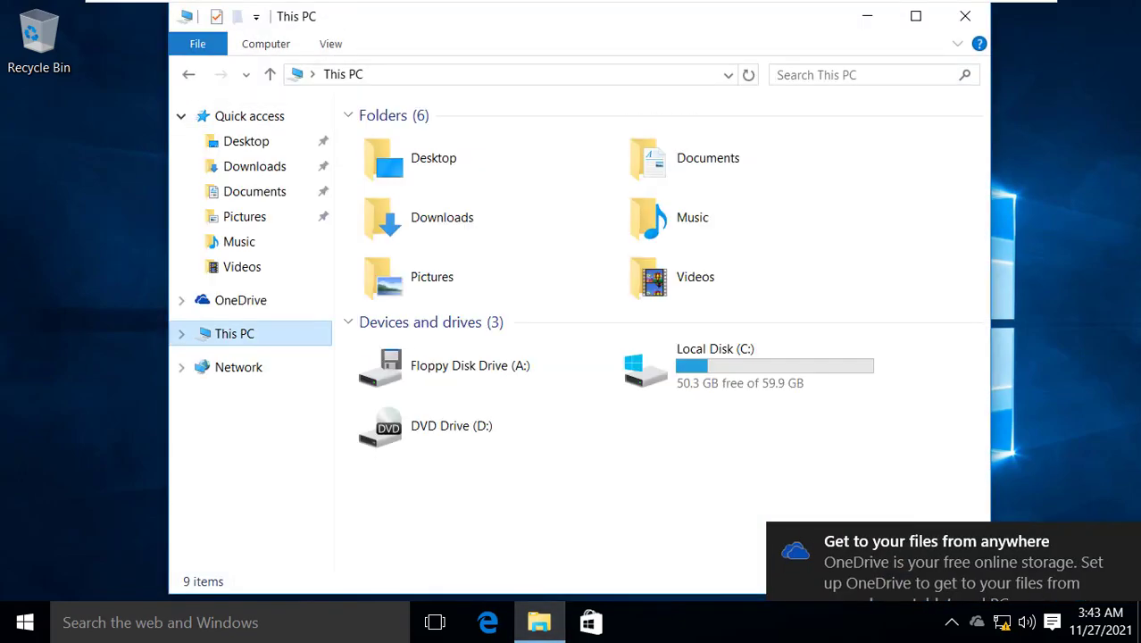
pyautogui.rightClick(254, 334)
pyautogui.click(314, 316)
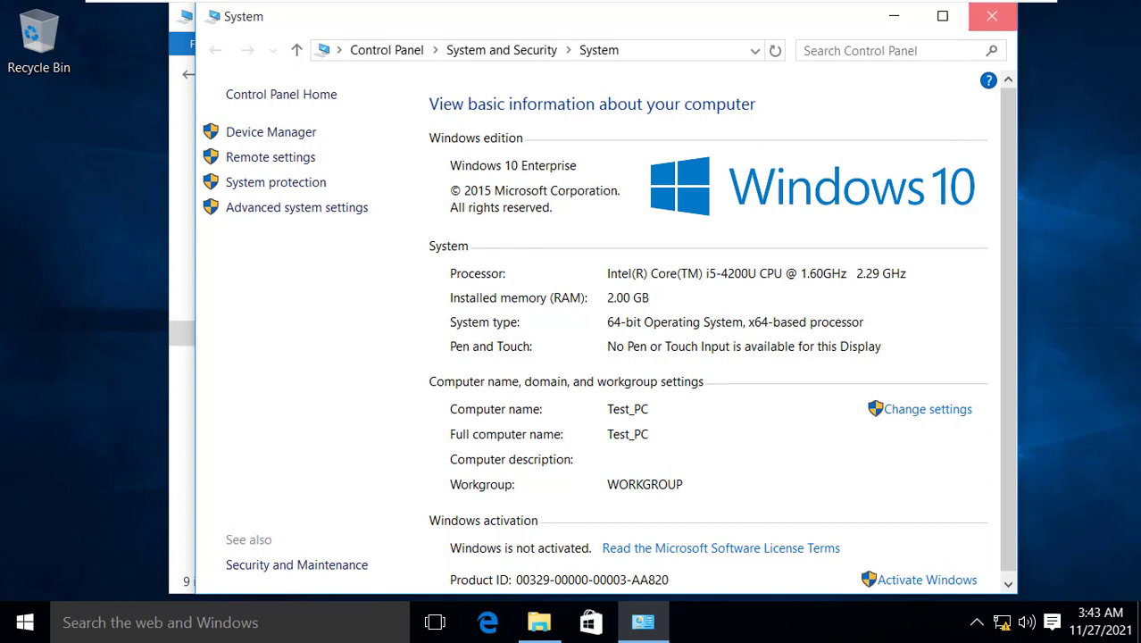
pyautogui.click(991, 17)
pyautogui.click(965, 15)
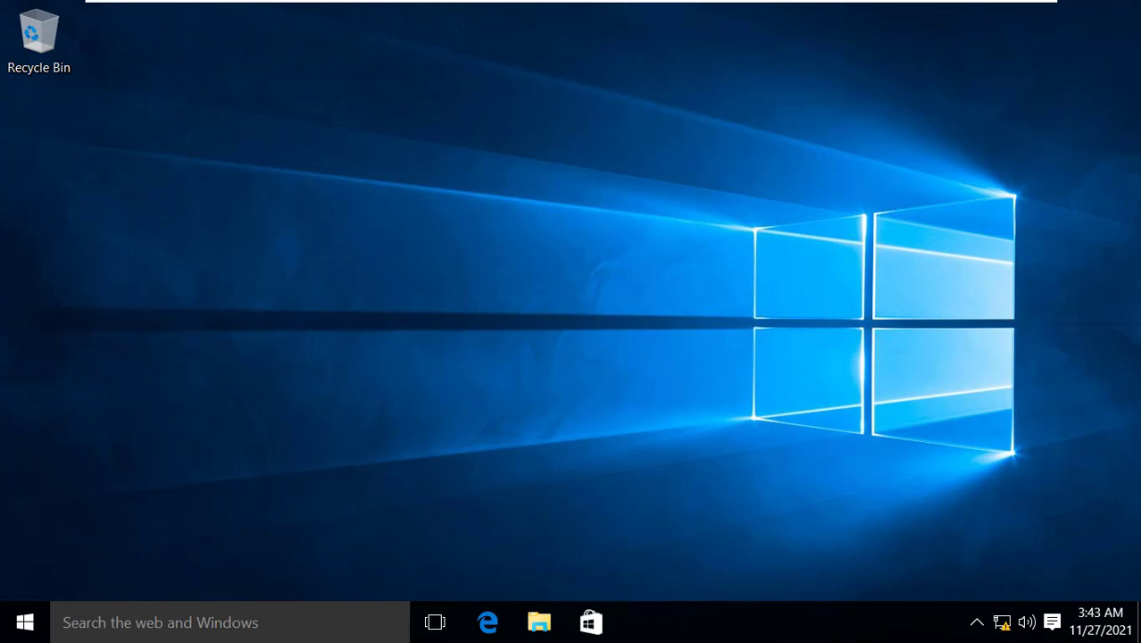
pyautogui.rightClick(557, 172)
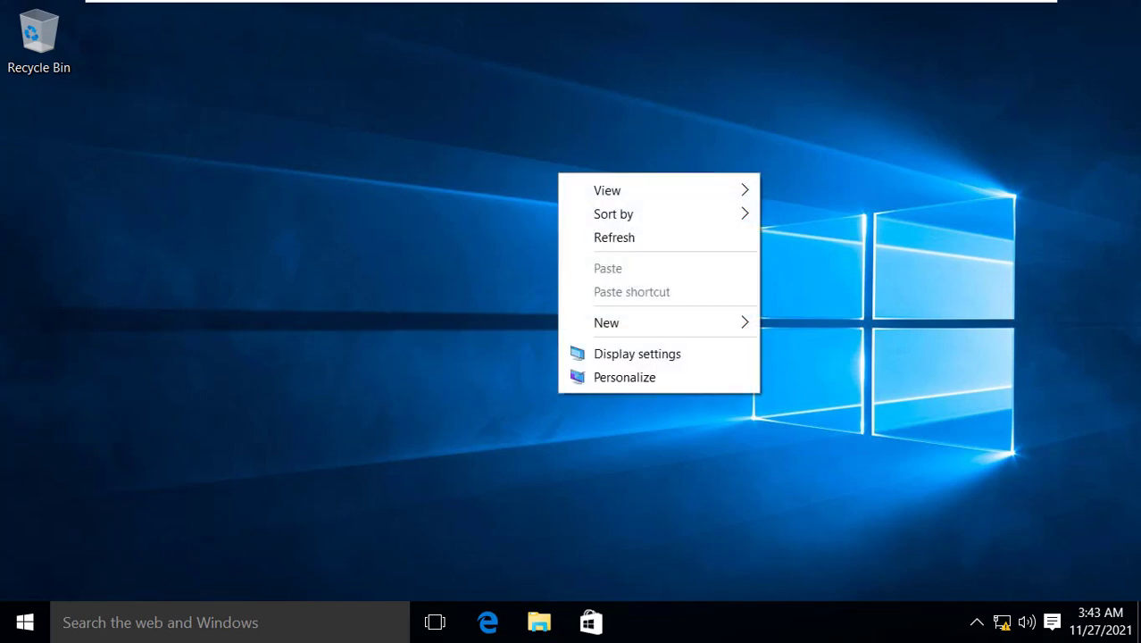
pyautogui.click(625, 376)
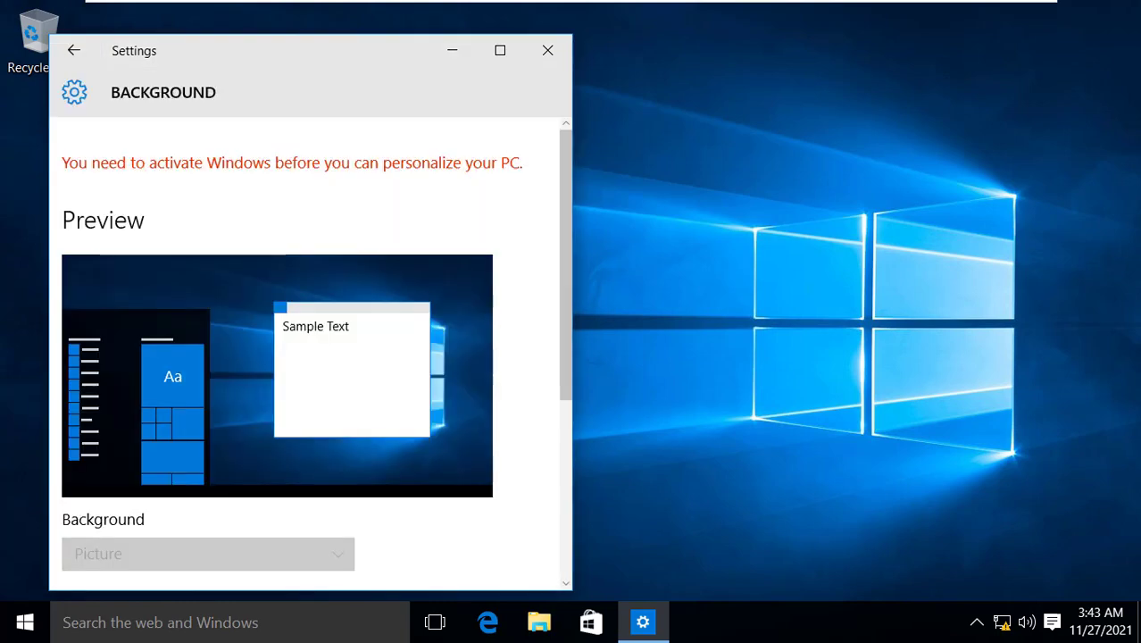
pyautogui.click(500, 50)
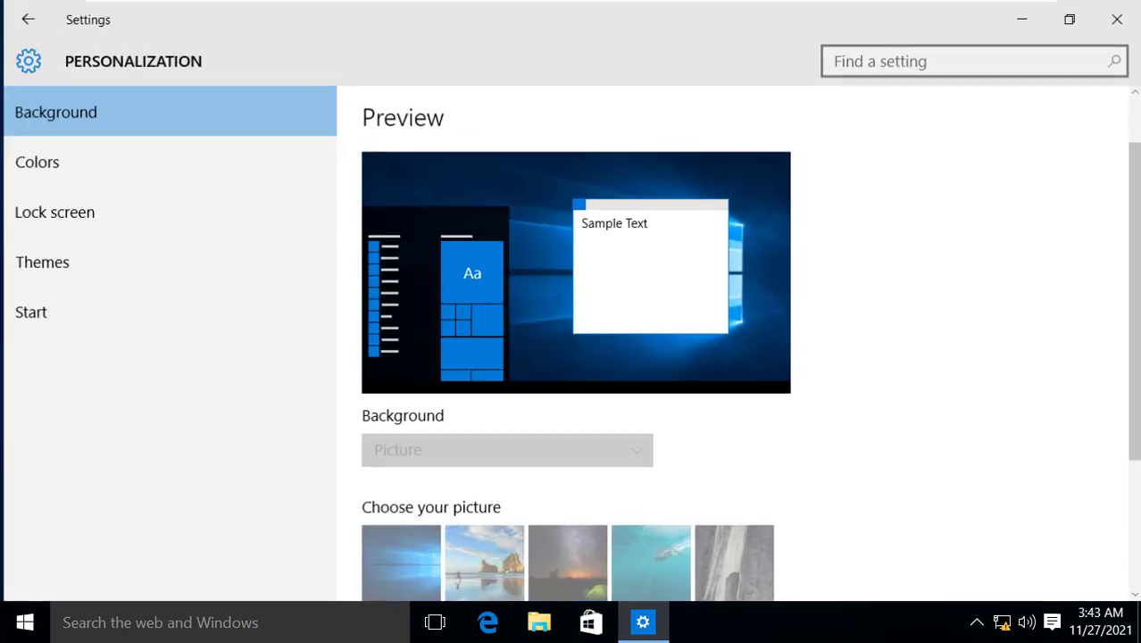
pyautogui.scroll(-4, 575, 340)
pyautogui.scroll(5, 575, 339)
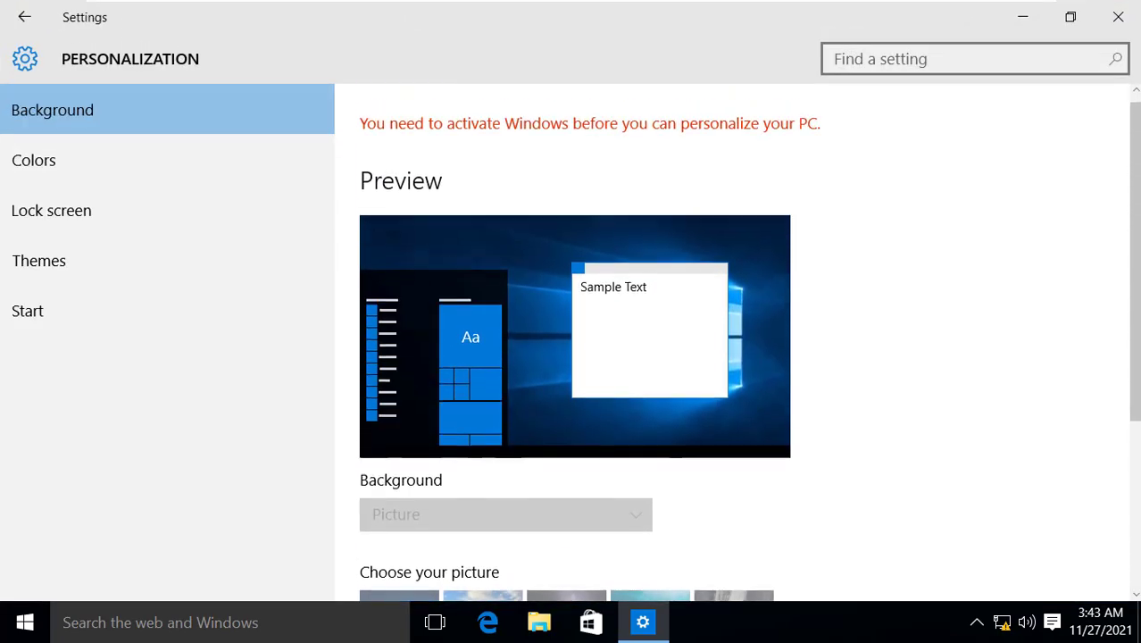
pyautogui.scroll(-2, 575, 340)
pyautogui.scroll(2, 575, 339)
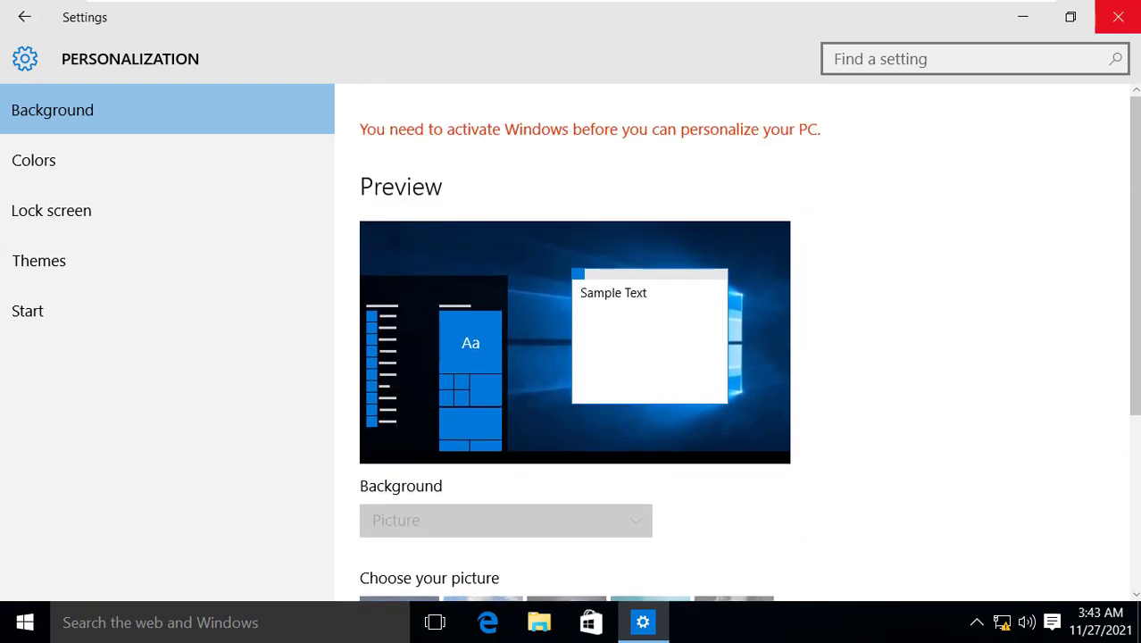
pyautogui.click(1118, 17)
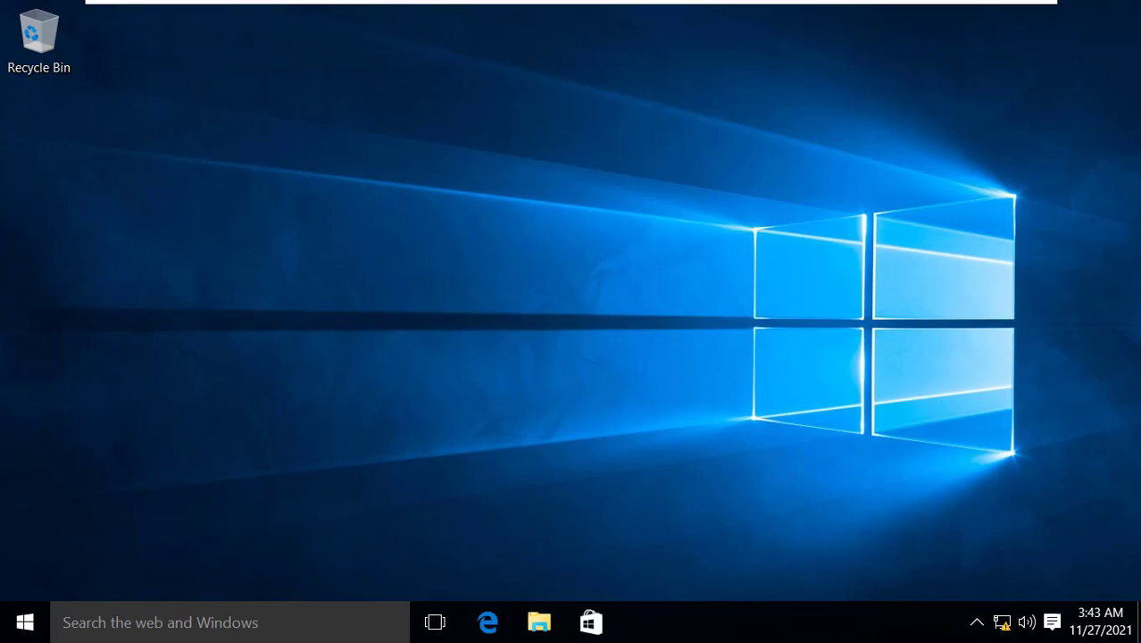
# Open the Virtual Machine Settings for Test_PC from its tab on the full-screen toolbar
pyautogui.moveTo(571, 1)
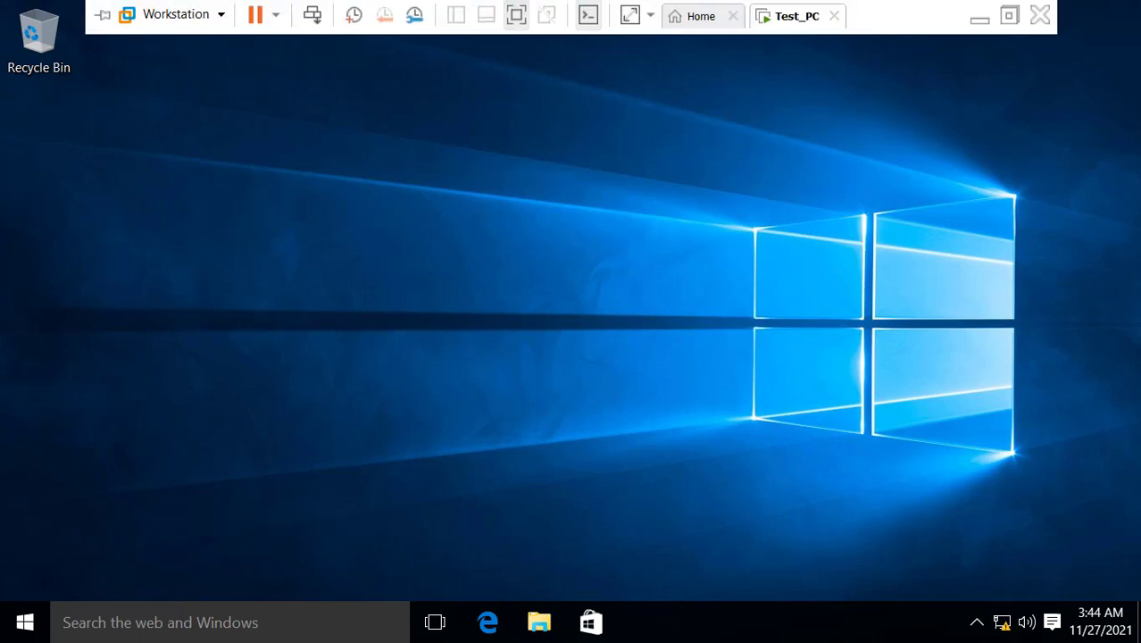
pyautogui.rightClick(787, 16)
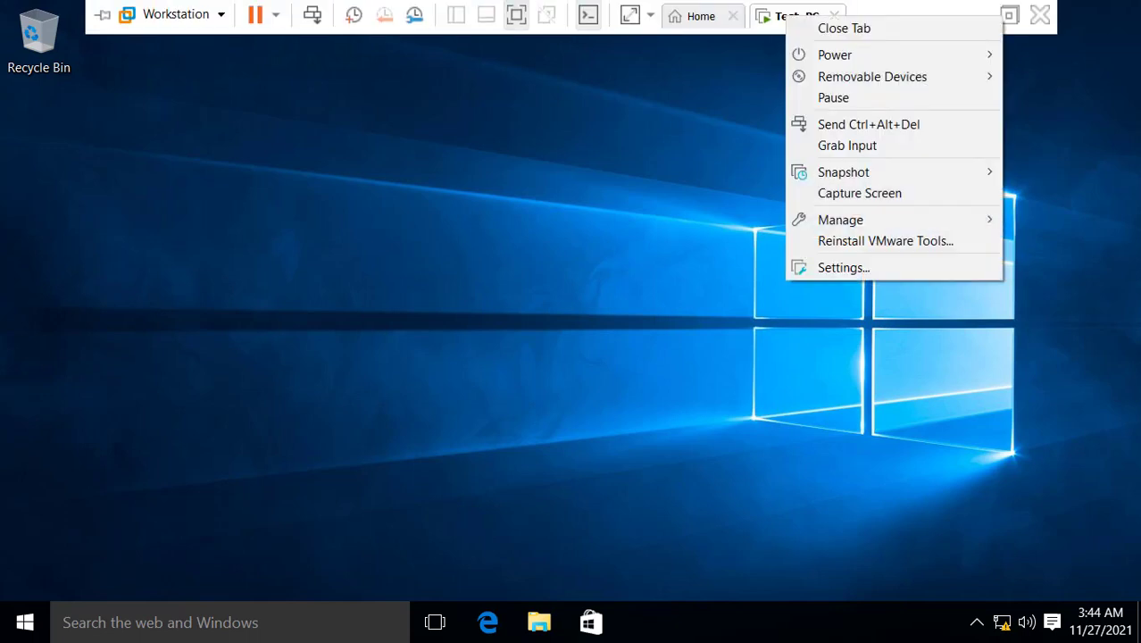
pyautogui.click(843, 267)
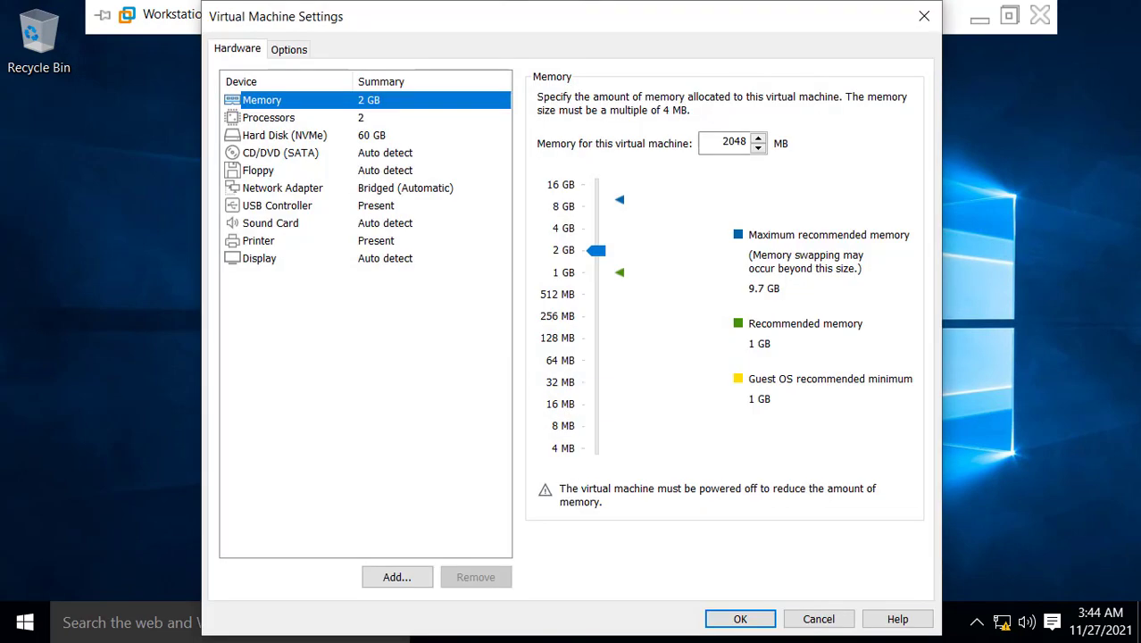
# Set Test_PC's shared folders to Always enabled and mapped as a Windows network drive, and begin adding one
pyautogui.click(288, 50)
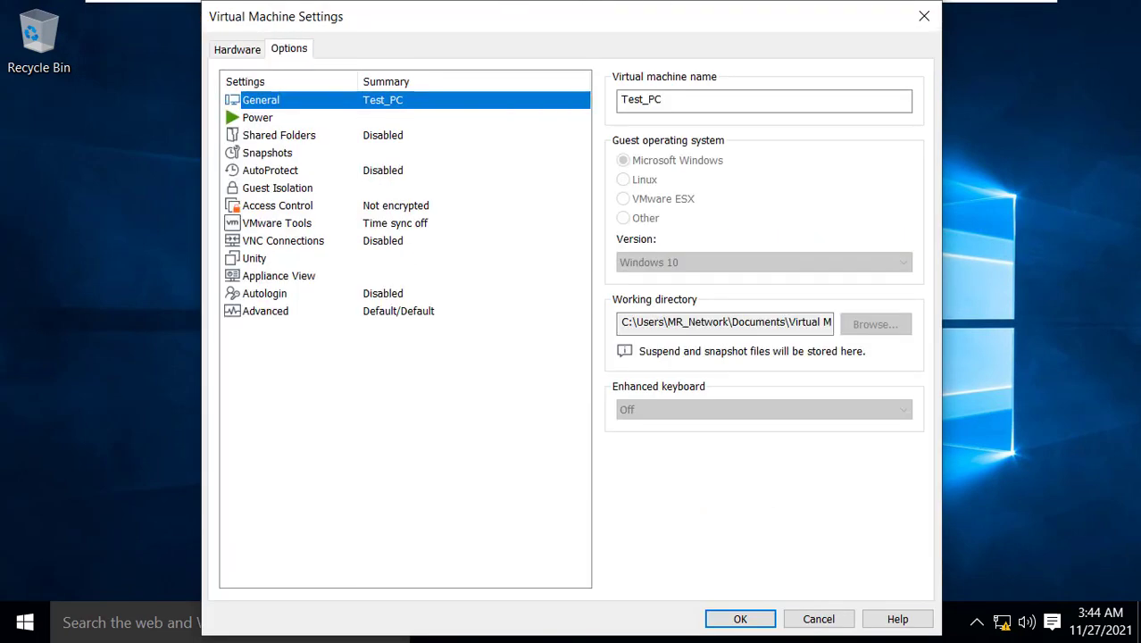
pyautogui.click(279, 136)
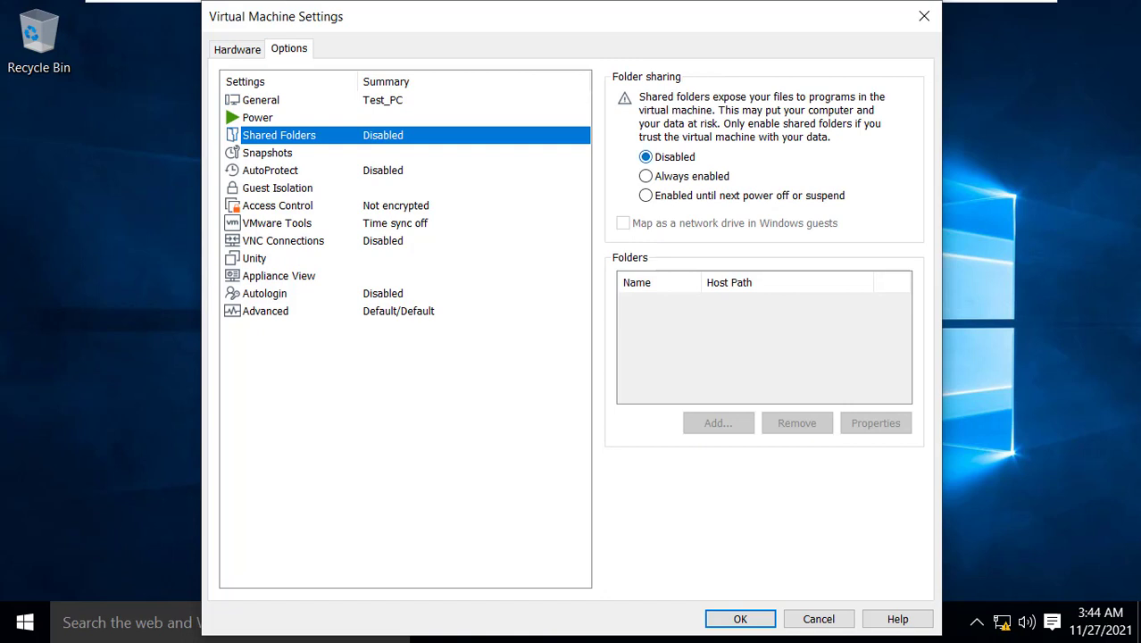
pyautogui.click(647, 175)
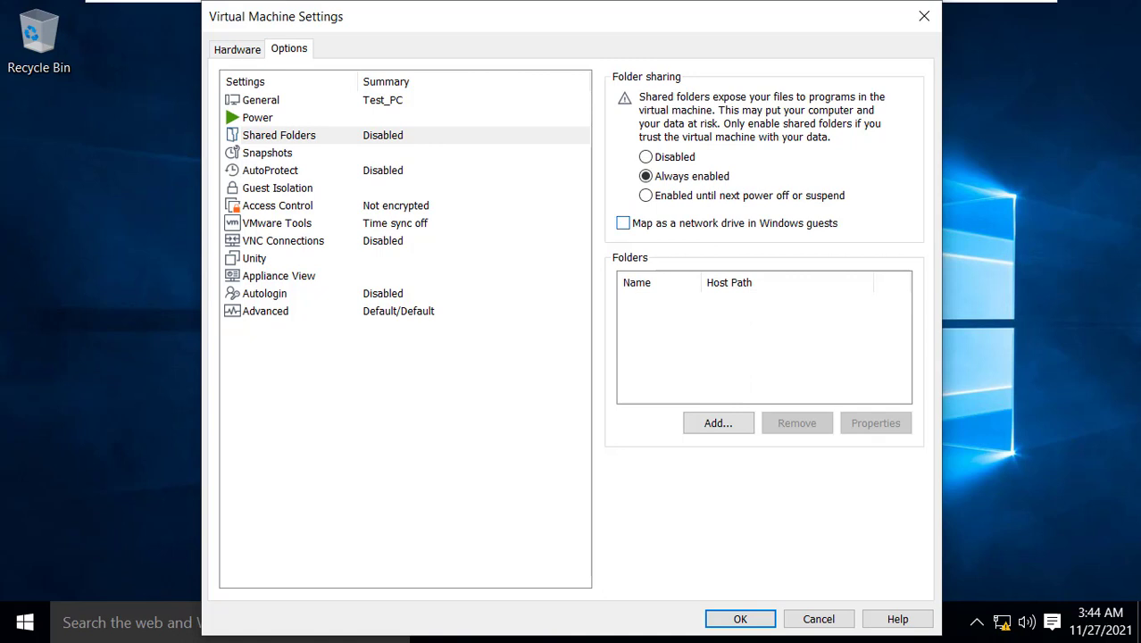
pyautogui.click(623, 223)
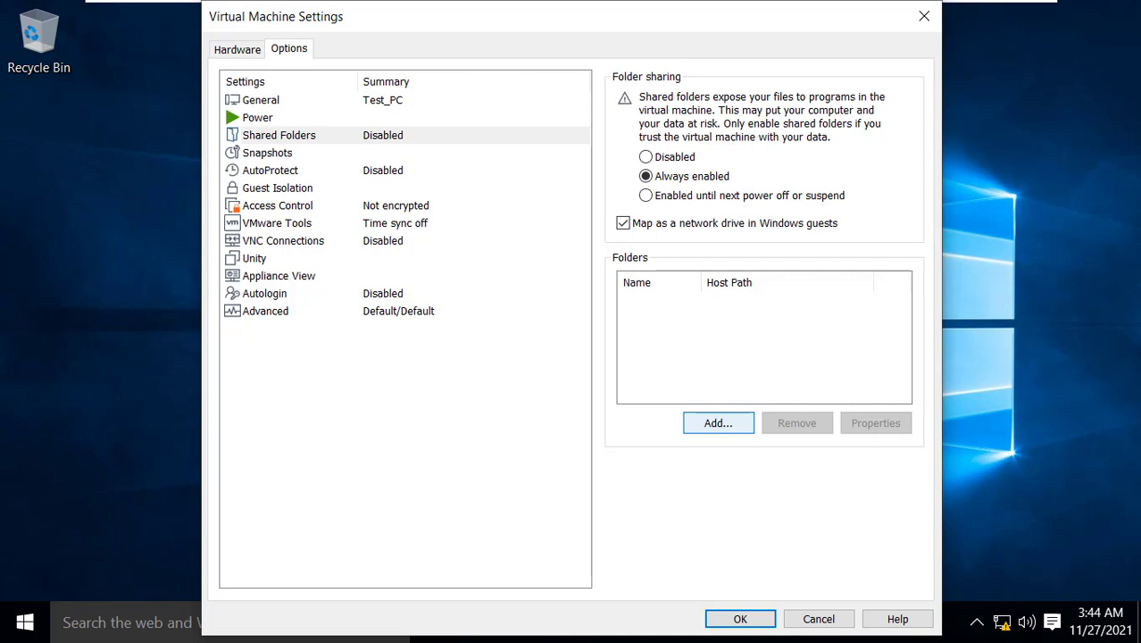
pyautogui.click(718, 422)
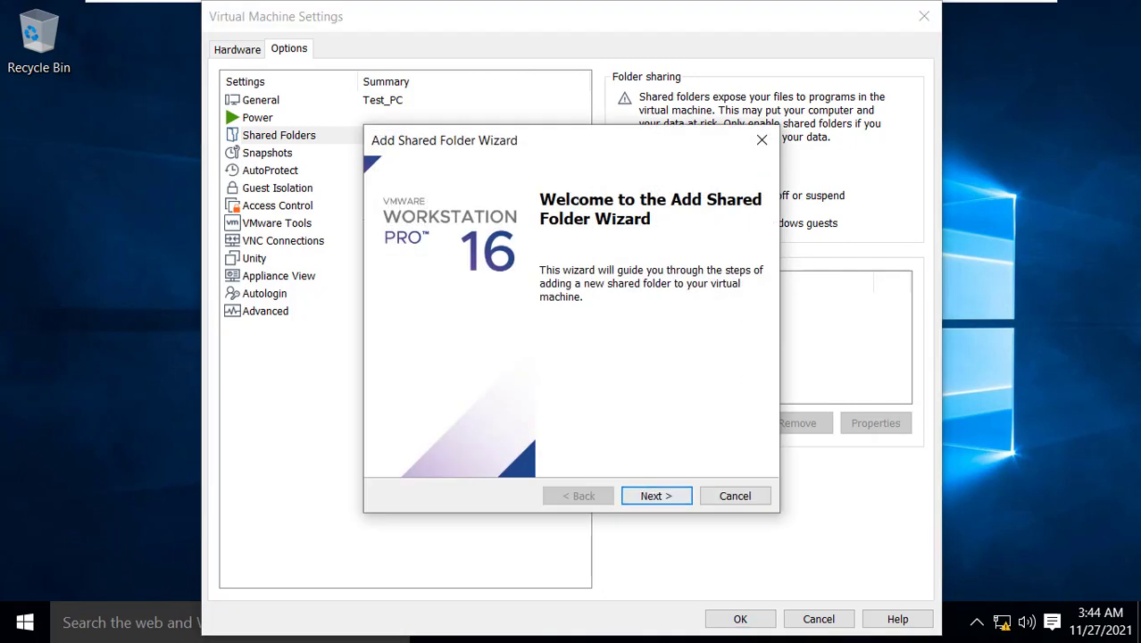
# Choose the host's New Volume (D:) drive as the folder to share in the wizard
pyautogui.press('Return')
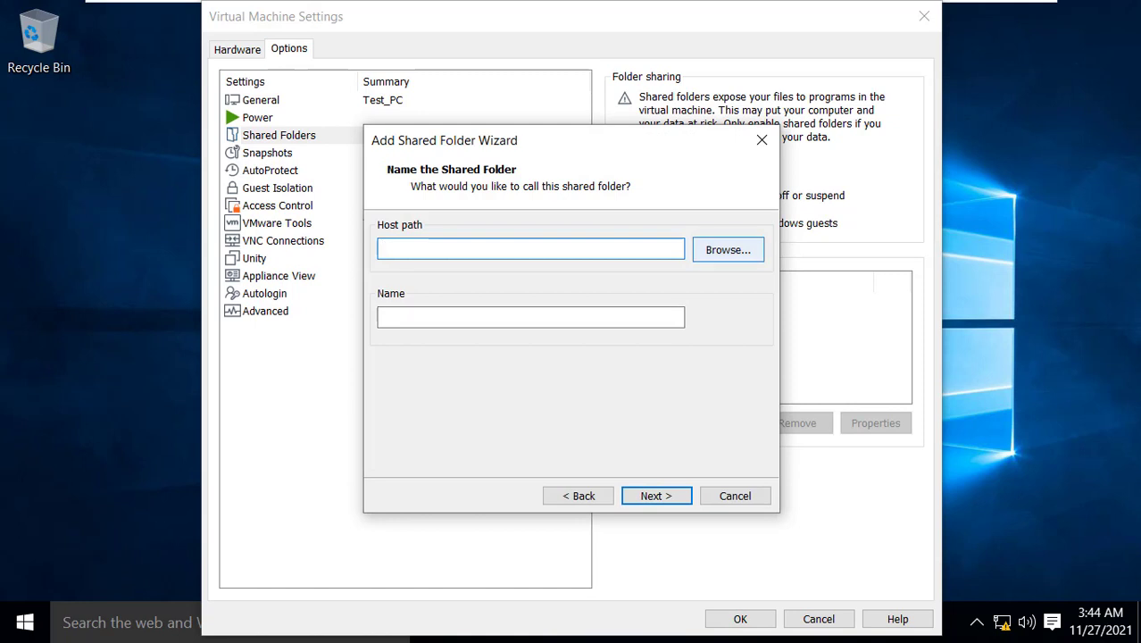
pyautogui.click(728, 249)
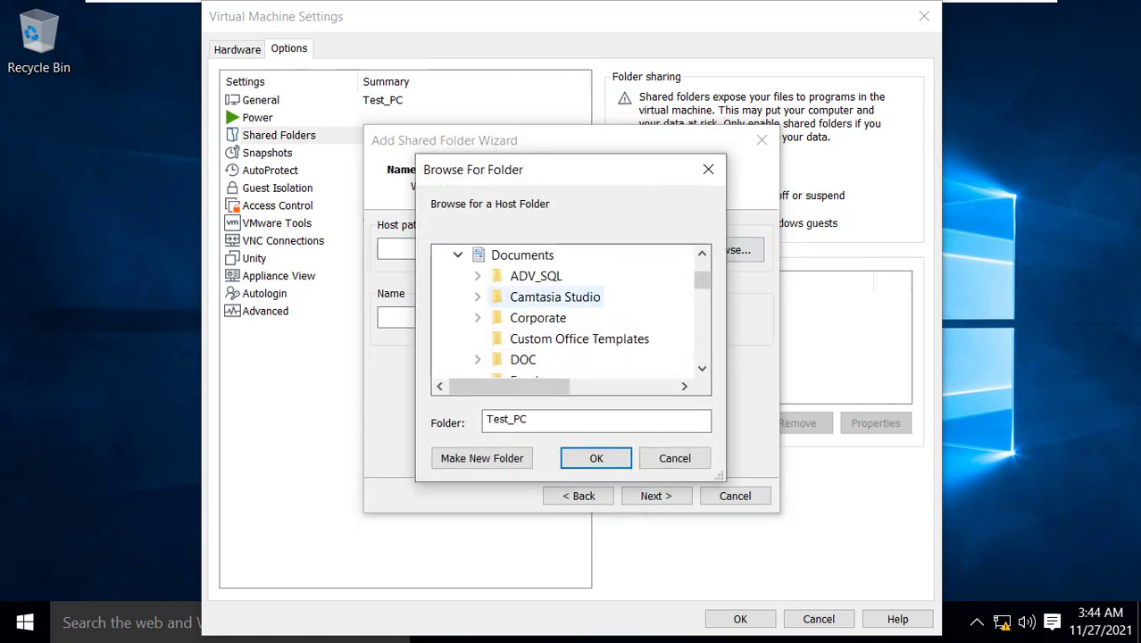
pyautogui.scroll(-5, 572, 312)
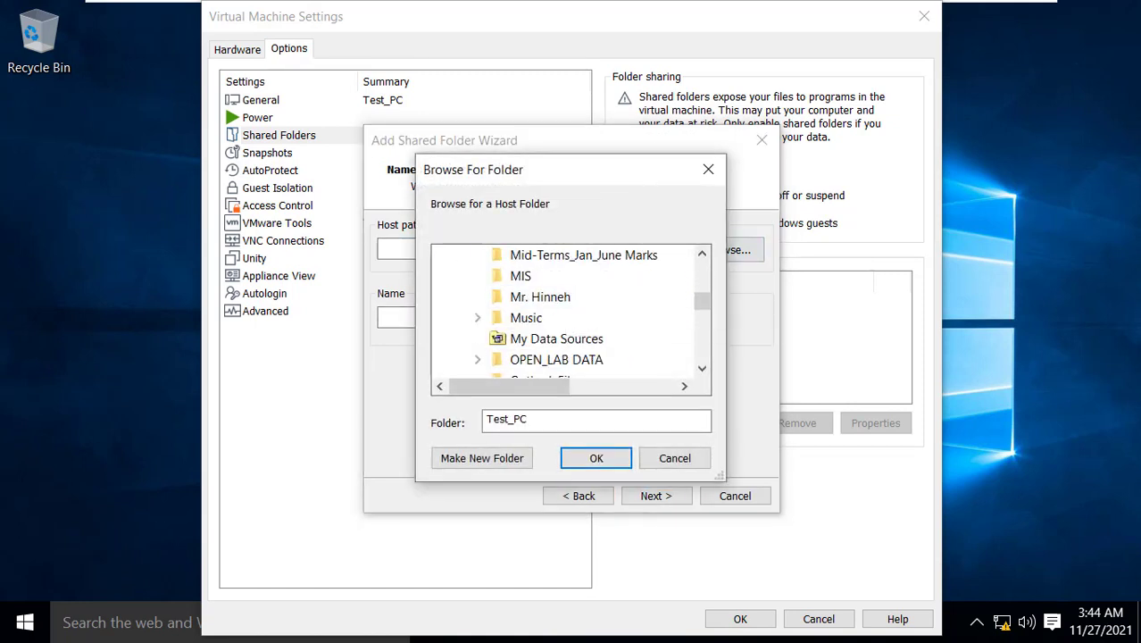
pyautogui.scroll(-10, 604, 322)
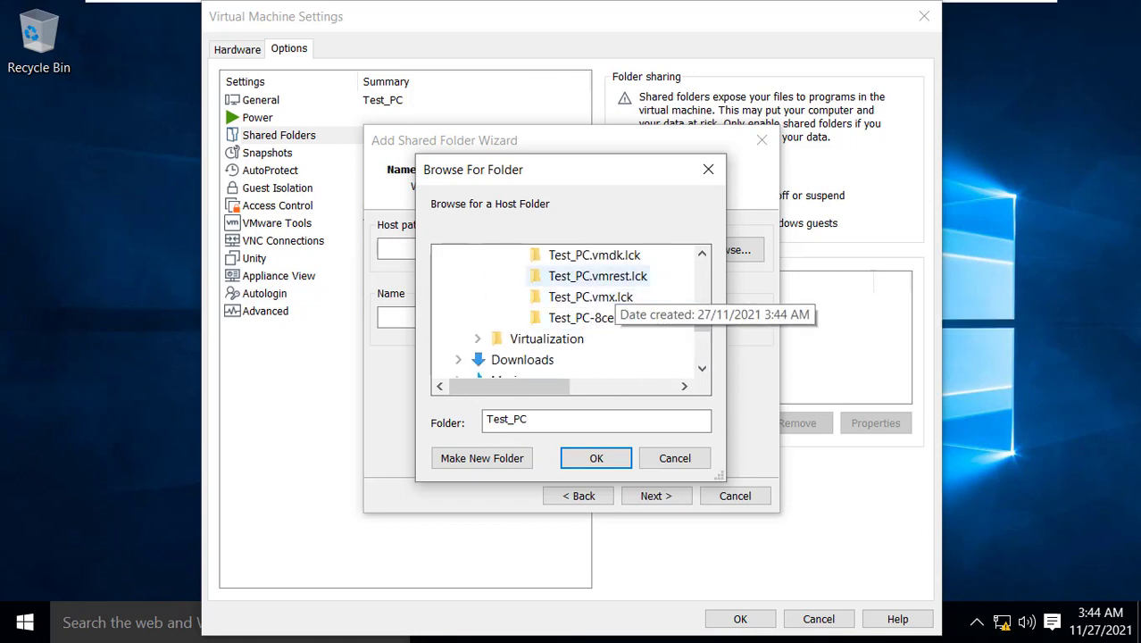
pyautogui.scroll(-2, 603, 322)
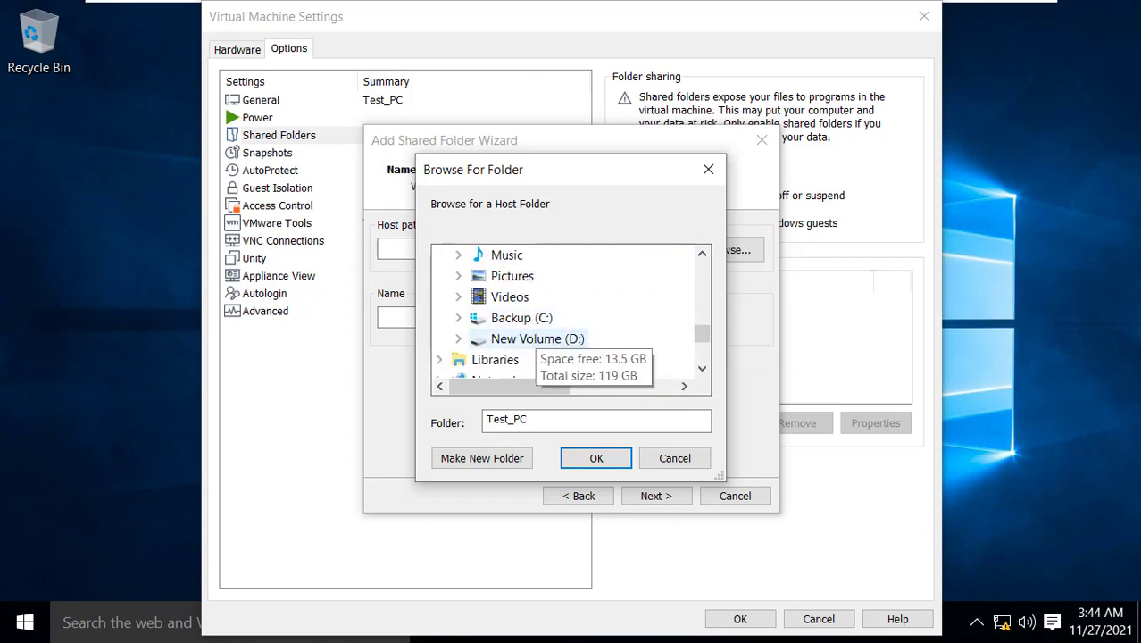
pyautogui.doubleClick(535, 340)
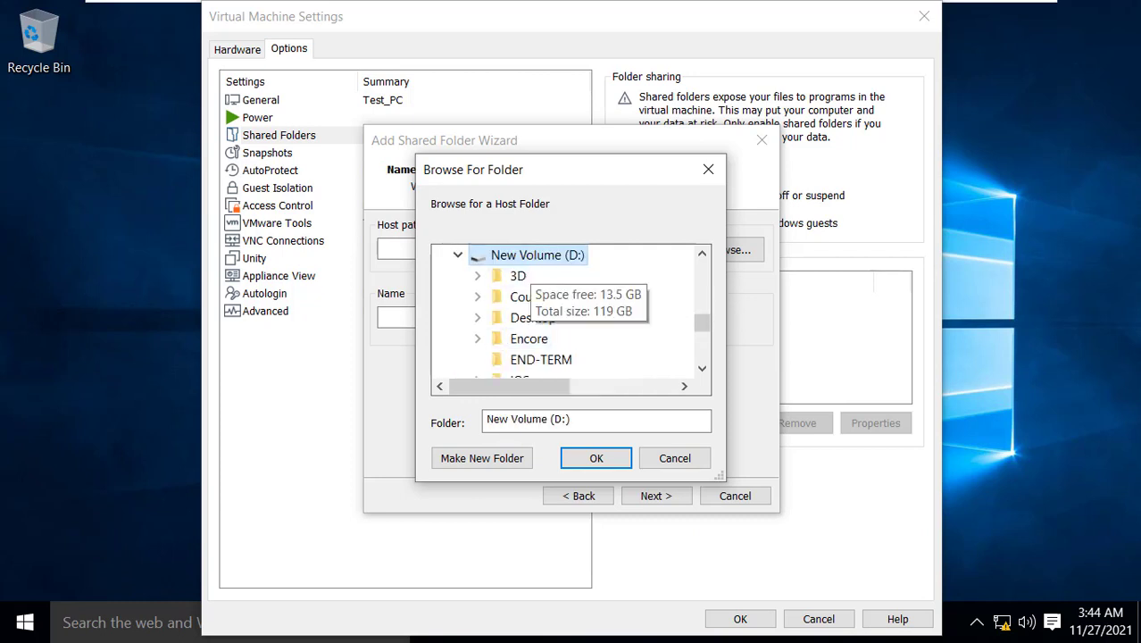
pyautogui.click(597, 458)
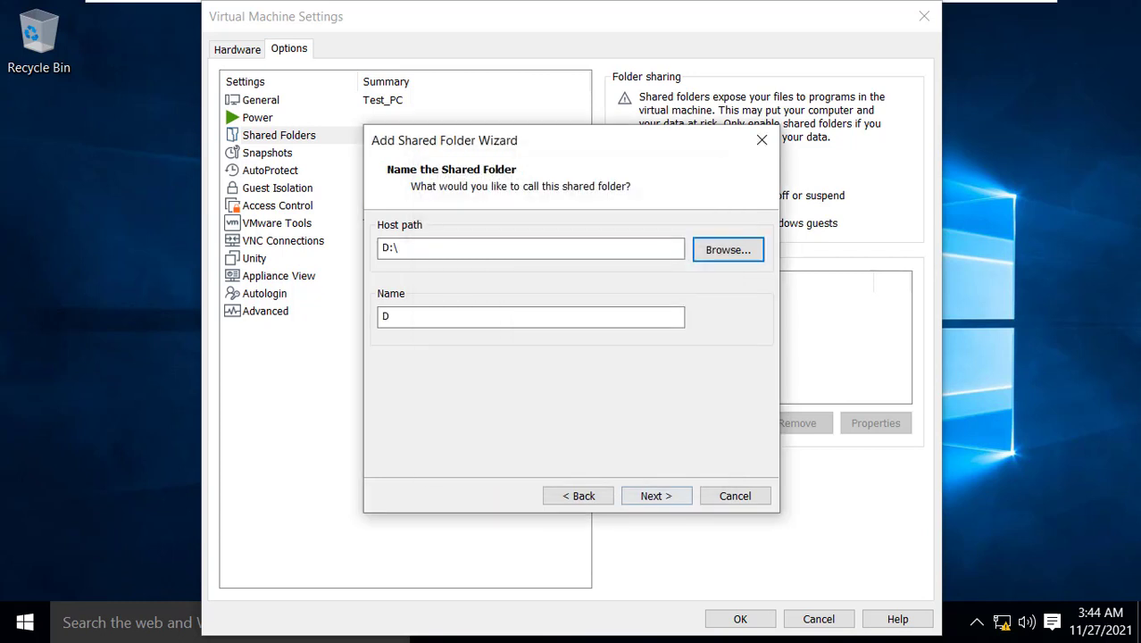
# Keep the share named D, finish the wizard, and save the VM settings
pyautogui.click(657, 495)
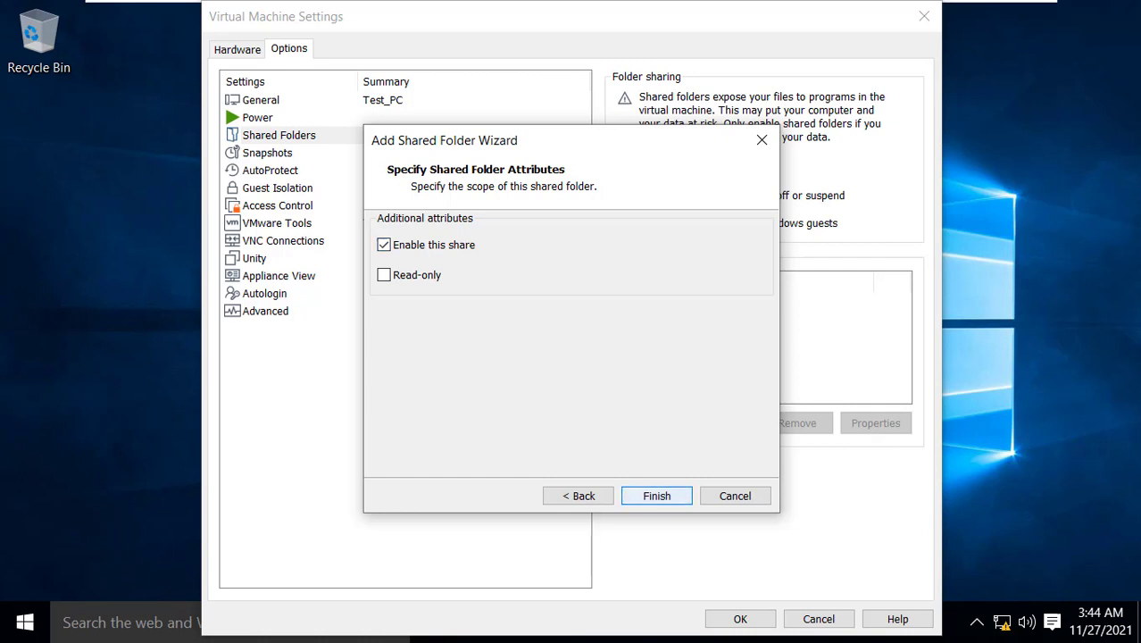
pyautogui.click(656, 495)
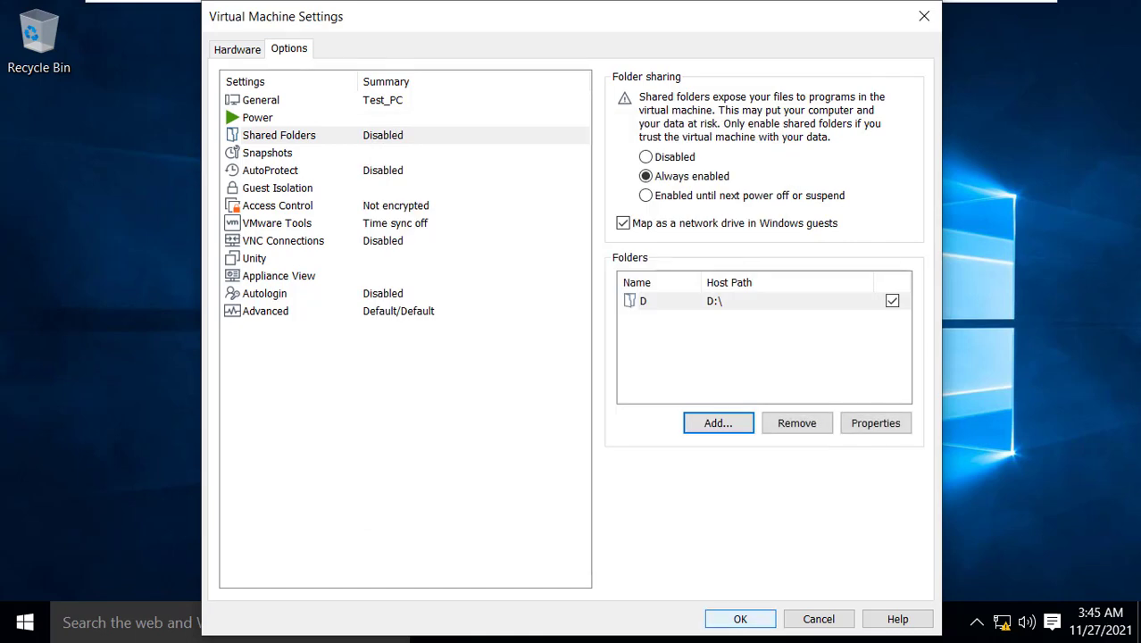
pyautogui.click(740, 619)
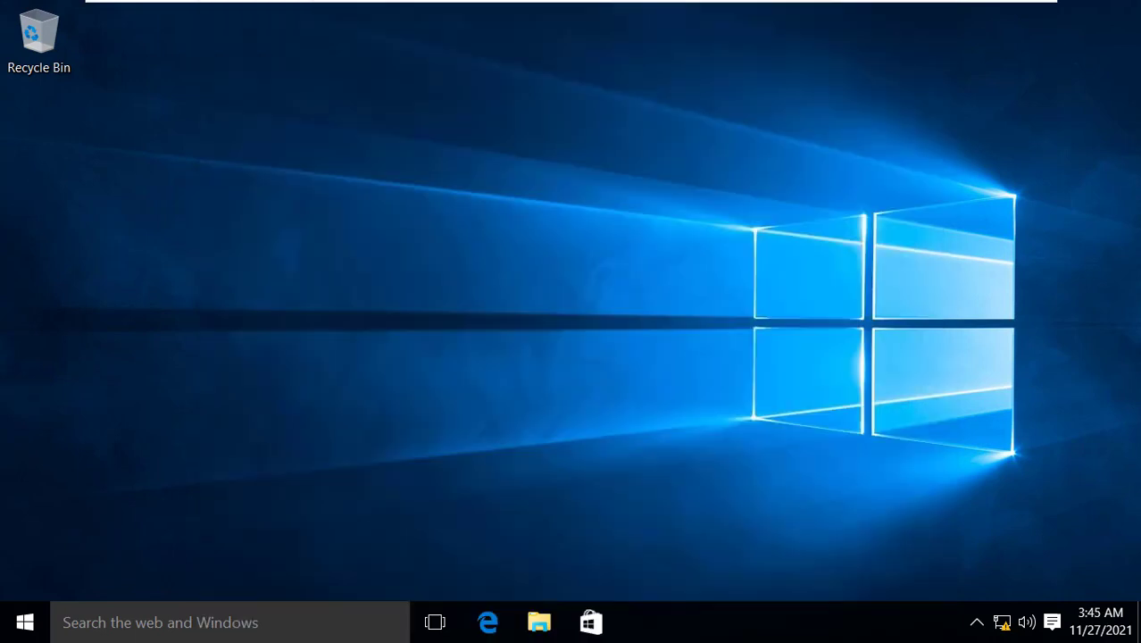
# Refresh the guest desktop, then open the shared D folder via Shared Folders (Z:) in This PC
pyautogui.rightClick(554, 239)
pyautogui.click(611, 303)
pyautogui.click(539, 623)
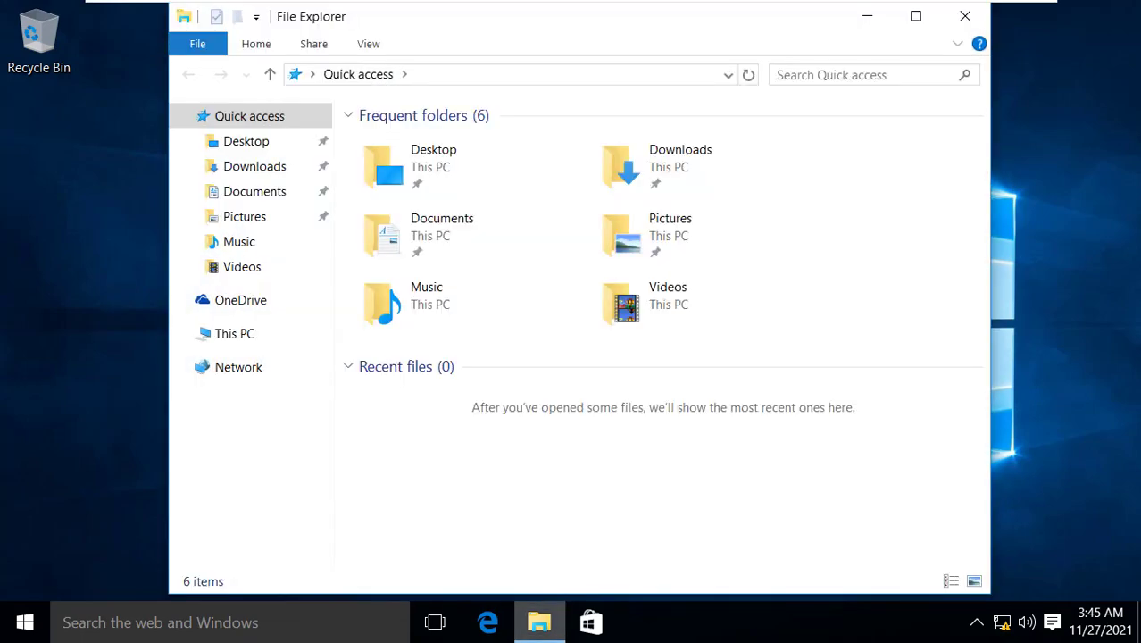
pyautogui.click(234, 333)
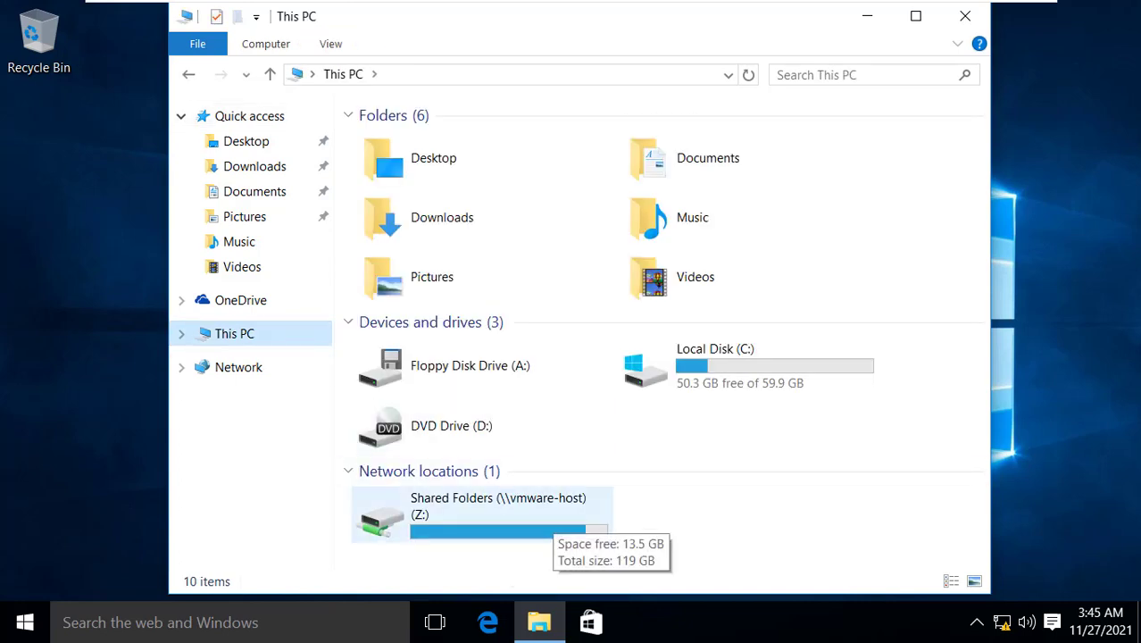
pyautogui.doubleClick(545, 522)
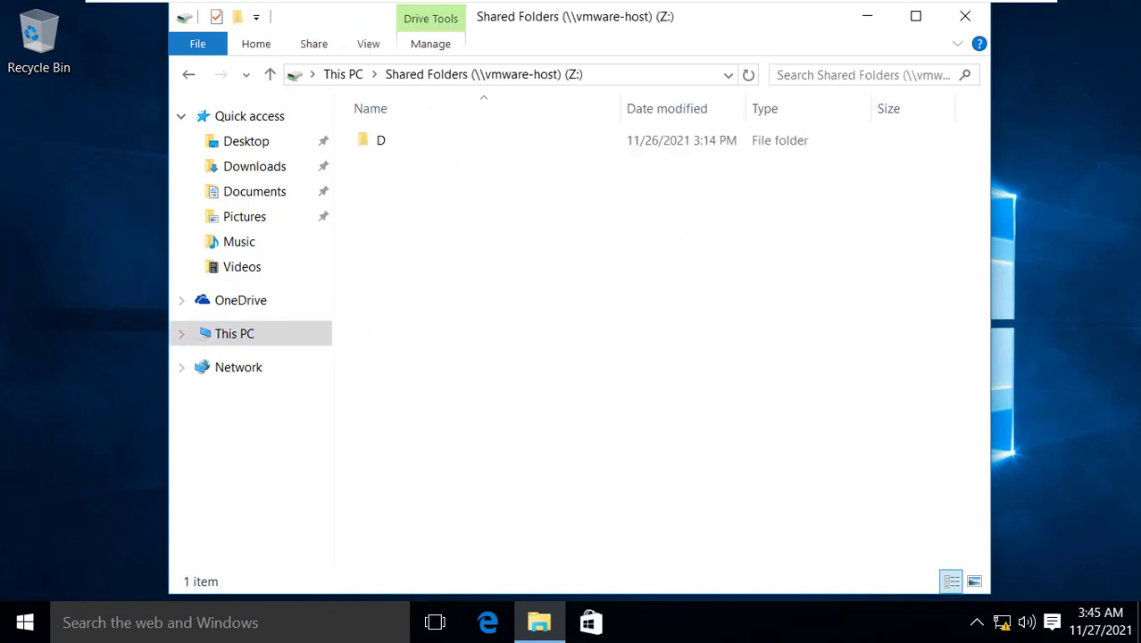
pyautogui.doubleClick(384, 138)
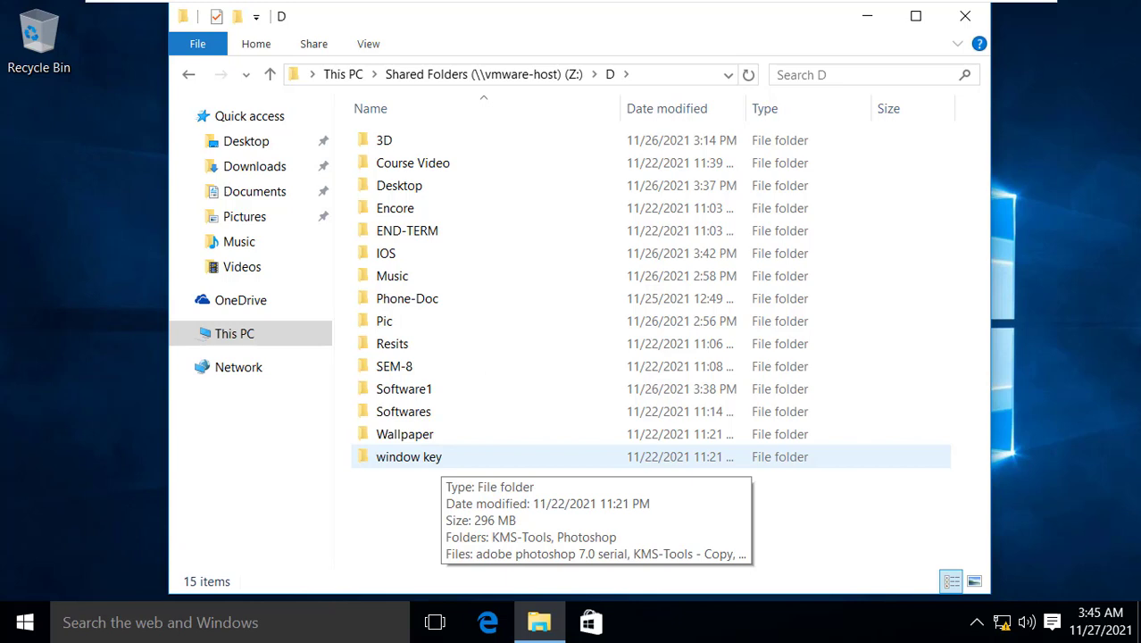
# Look inside the window key folder at the KMS-Tools zip, then return to D
pyautogui.doubleClick(409, 456)
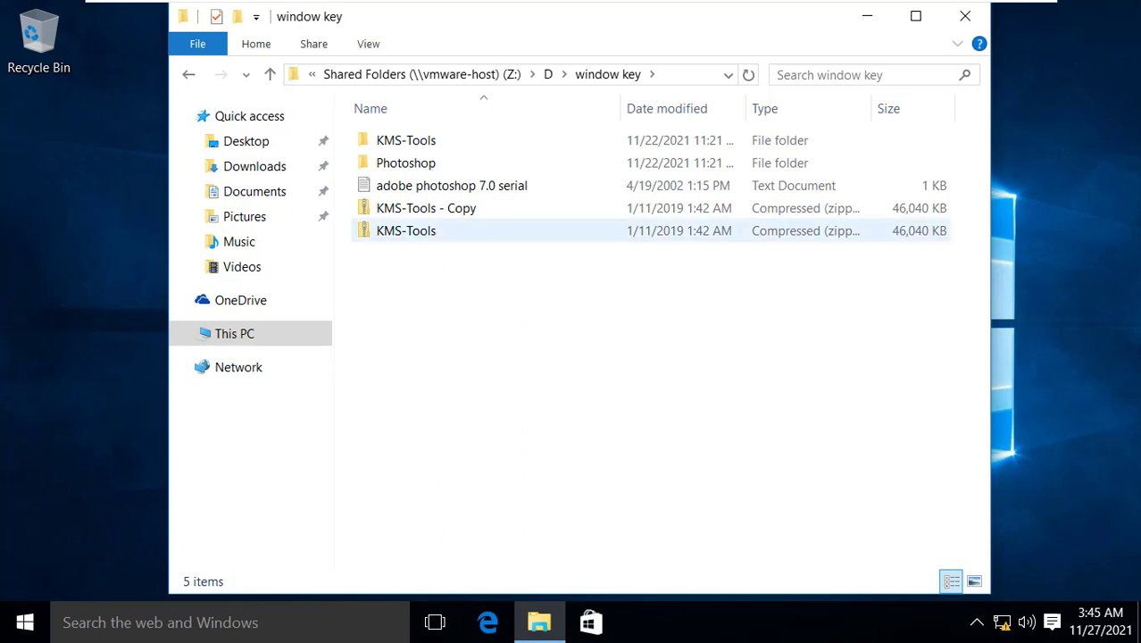
pyautogui.click(406, 231)
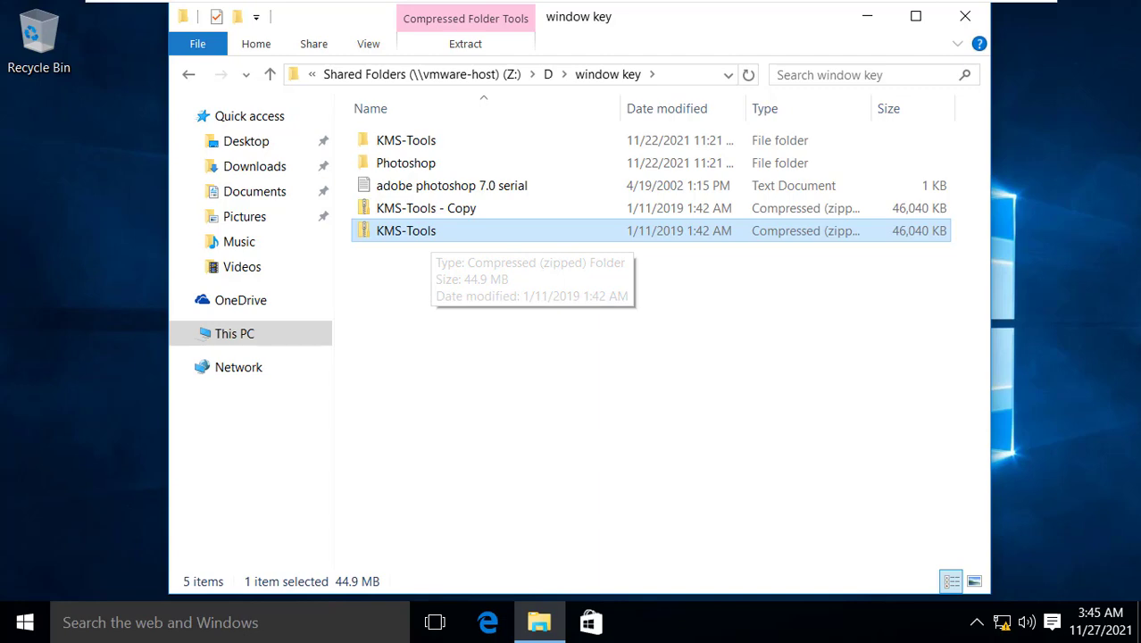
pyautogui.press('BackSpace')
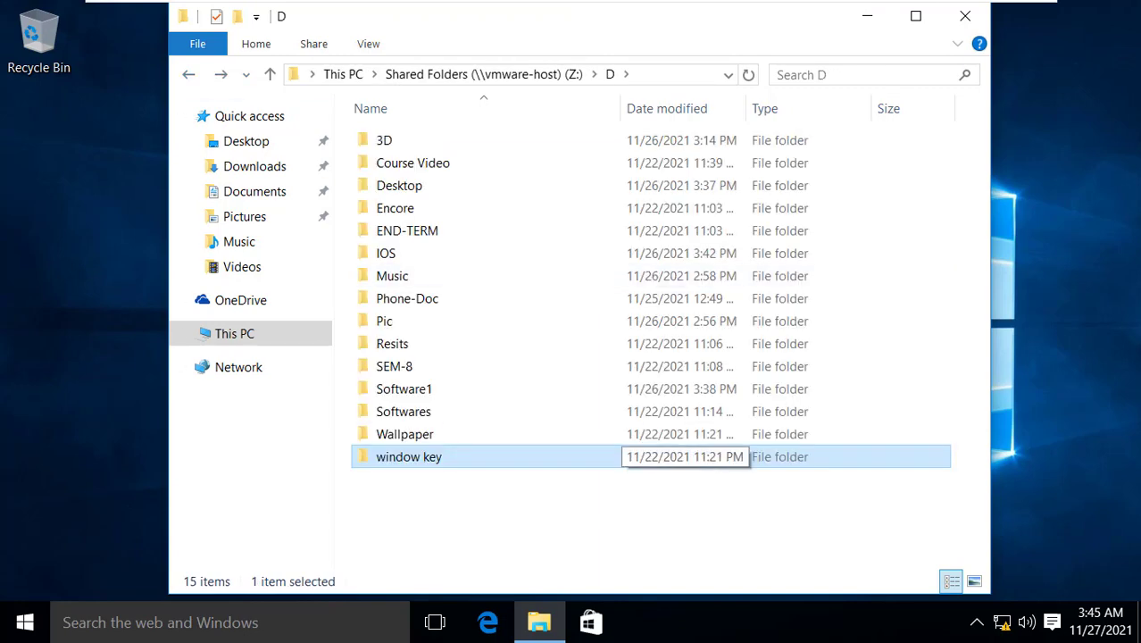
pyautogui.doubleClick(403, 411)
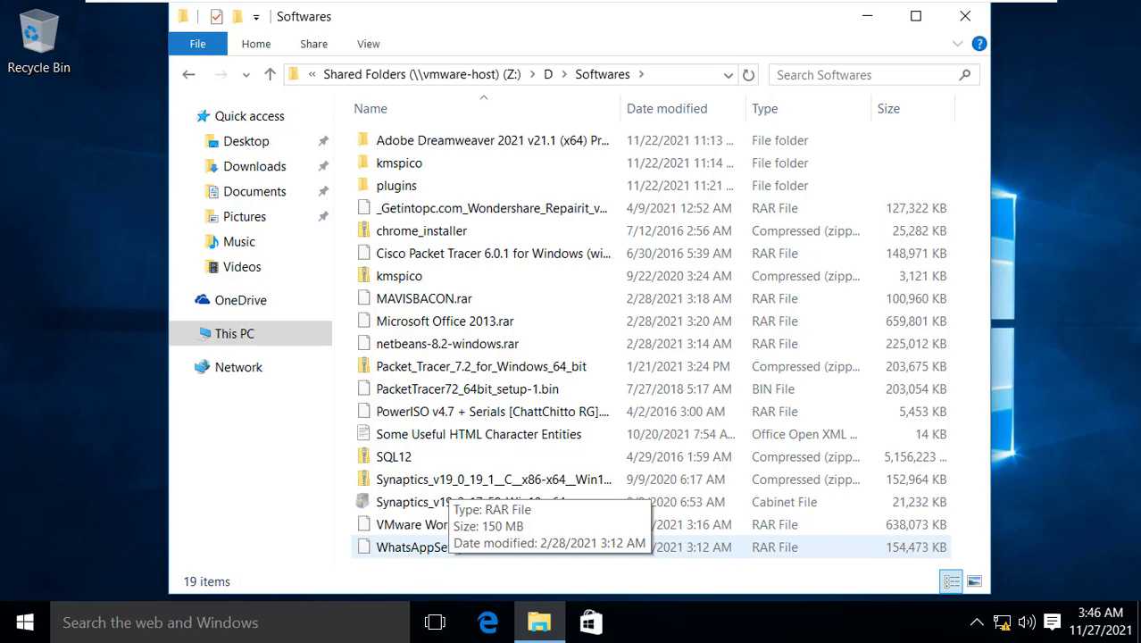
pyautogui.doubleClick(428, 546)
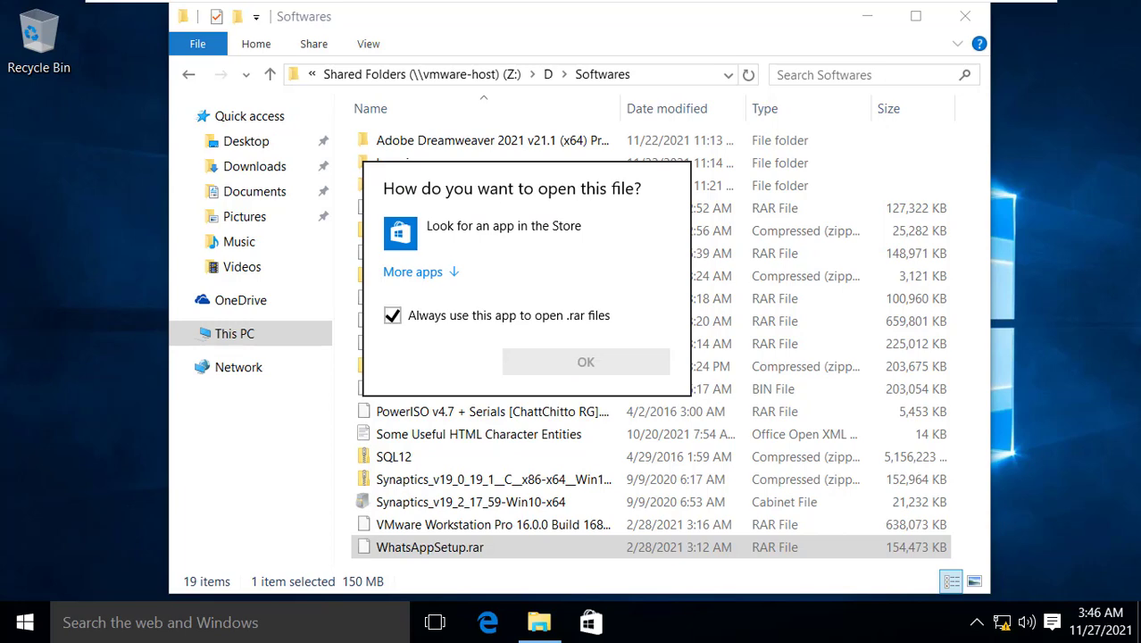
pyautogui.click(596, 456)
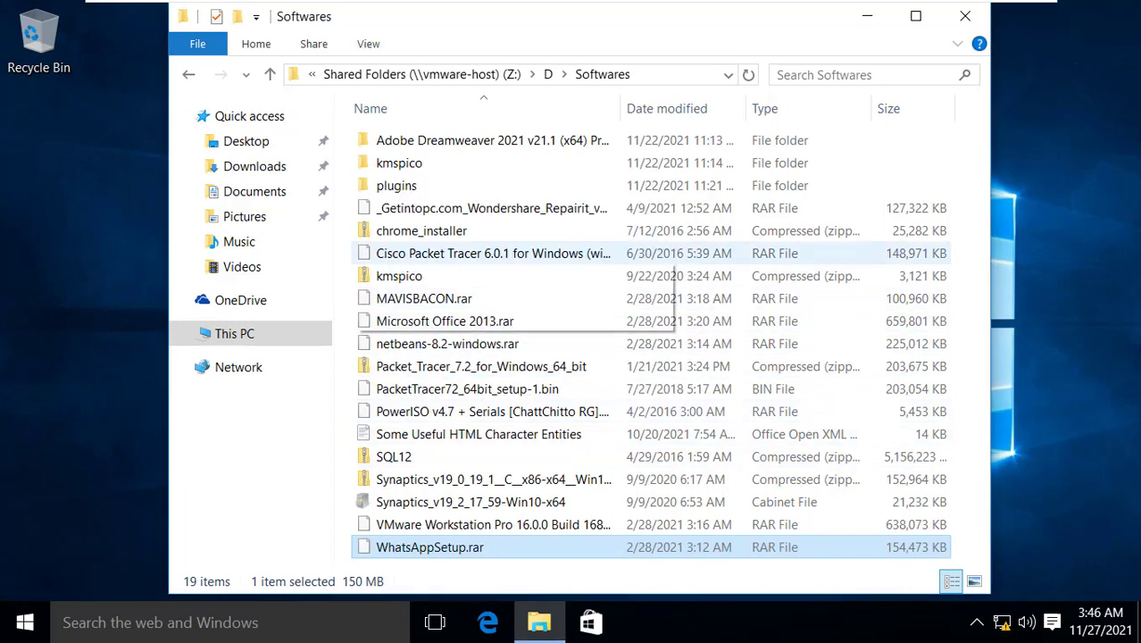
pyautogui.click(189, 75)
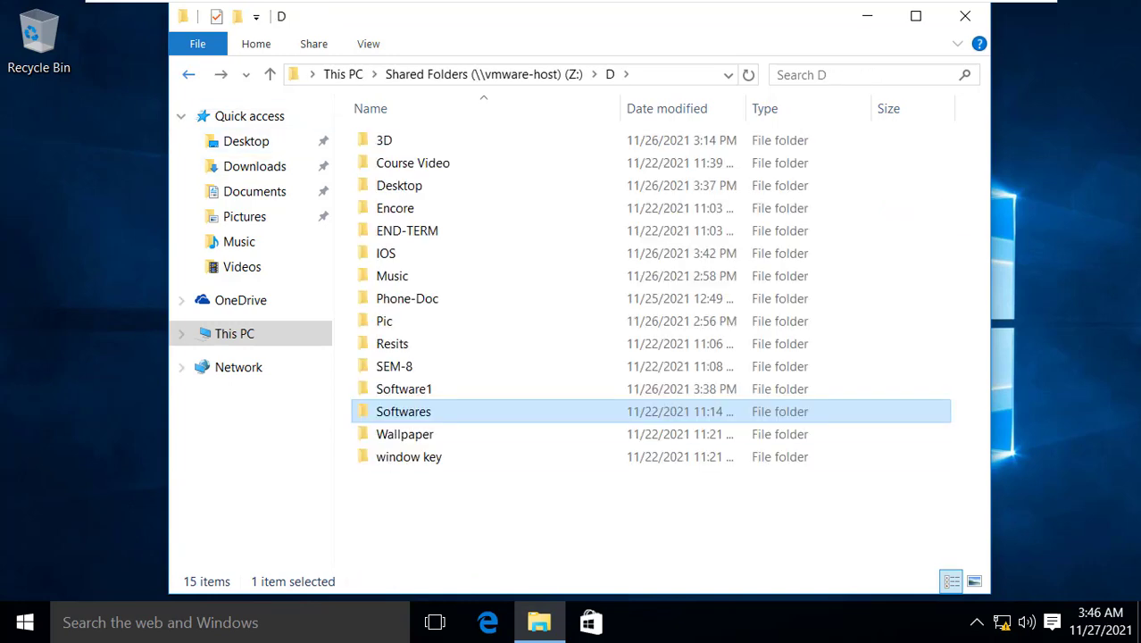
# Run wrar531 from Software1 to install WinRAR 5.31, acknowledge the 32-bit notice, and return to D
pyautogui.doubleClick(404, 389)
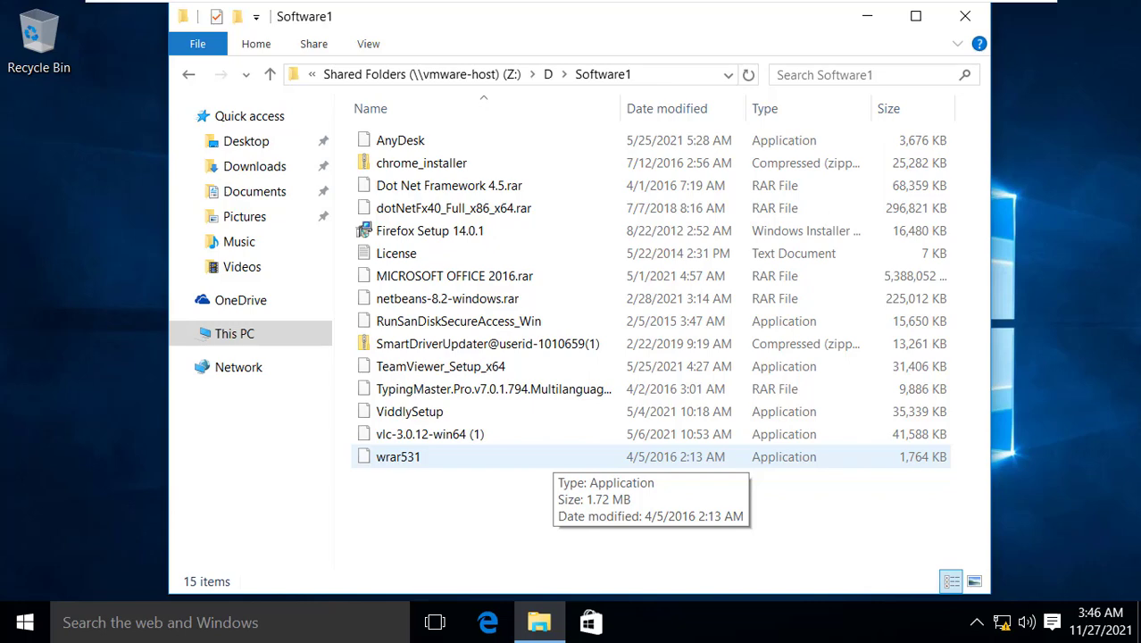
pyautogui.doubleClick(544, 456)
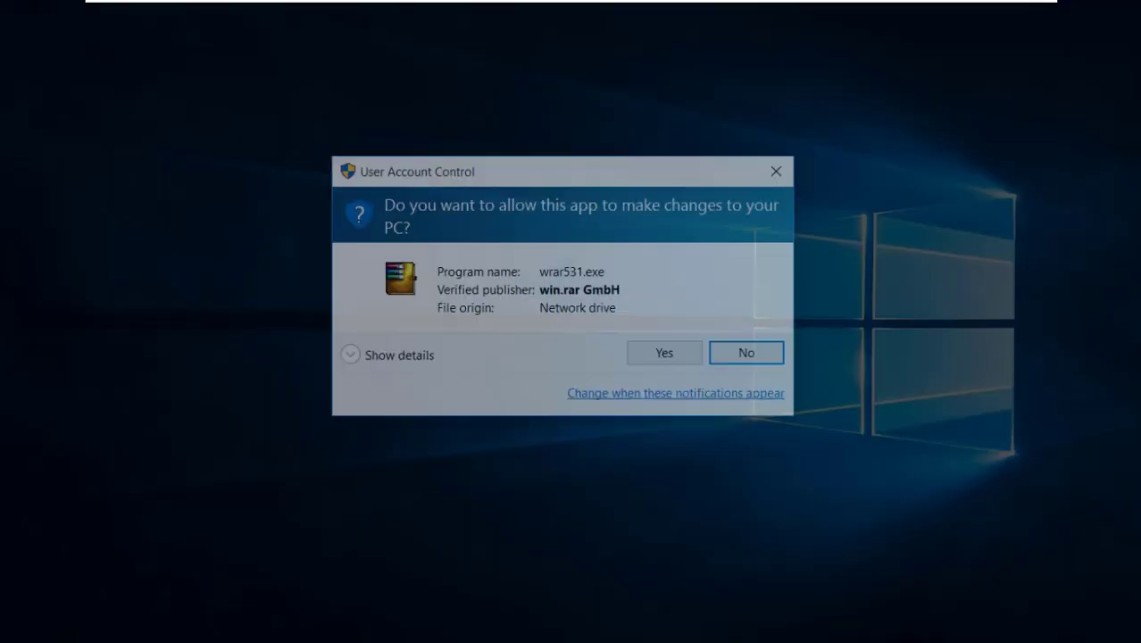
pyautogui.click(664, 351)
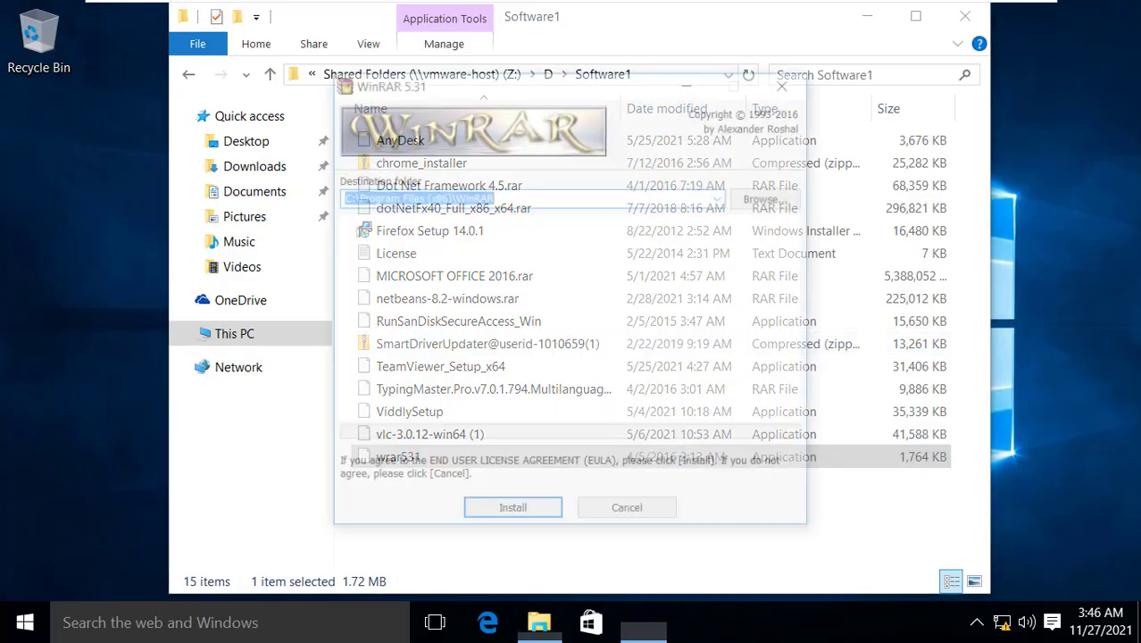
pyautogui.press('Return')
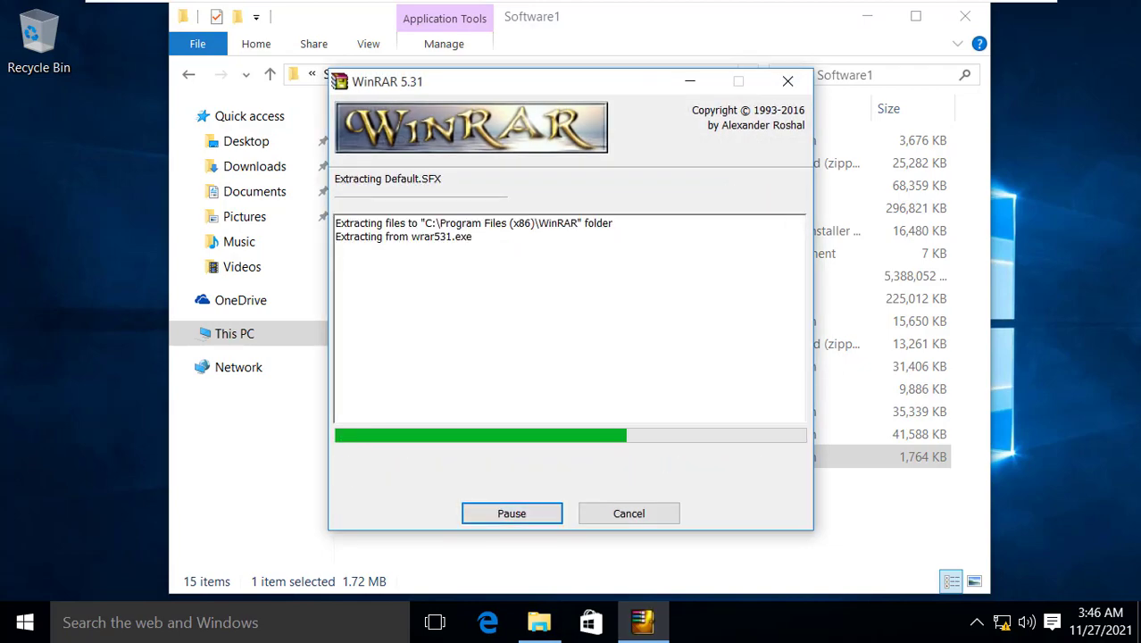
pyautogui.press('Return')
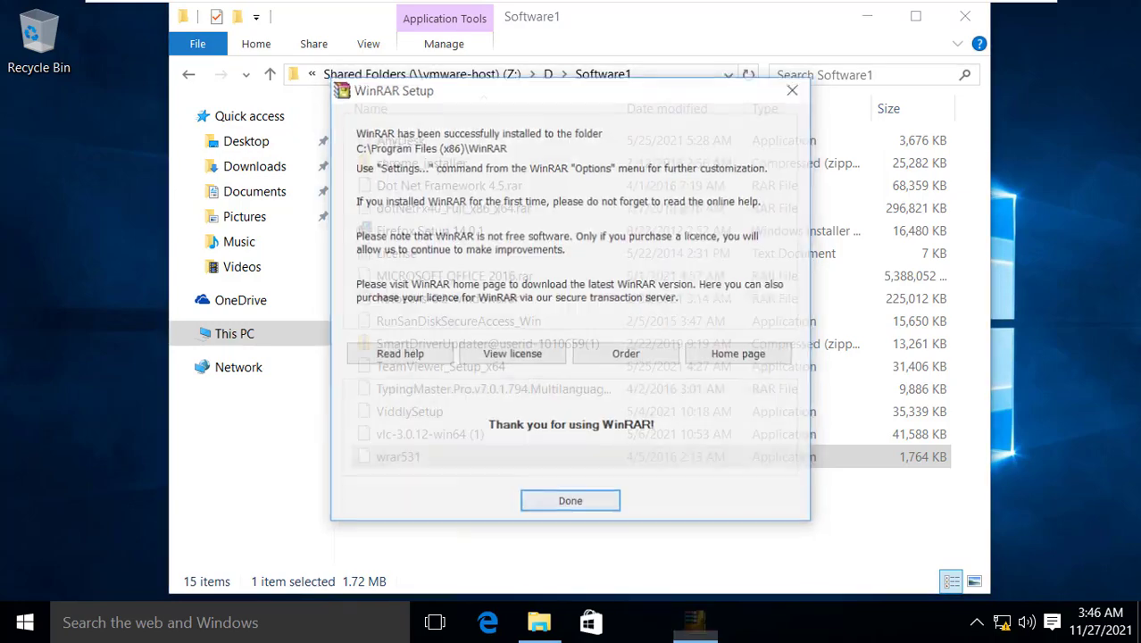
pyautogui.press('Return')
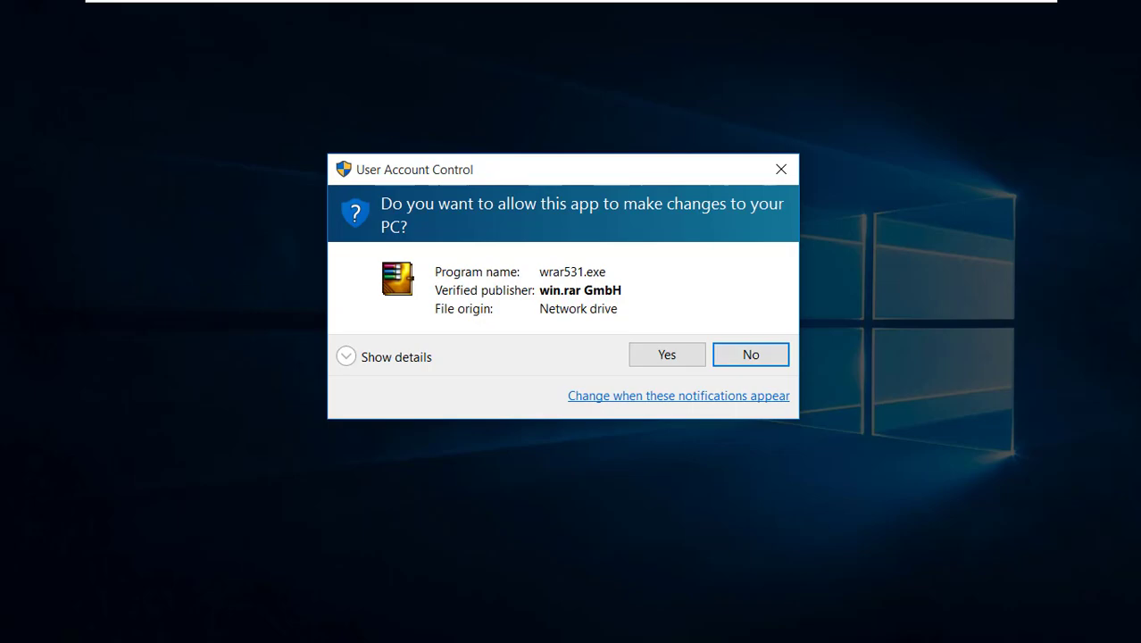
pyautogui.click(664, 352)
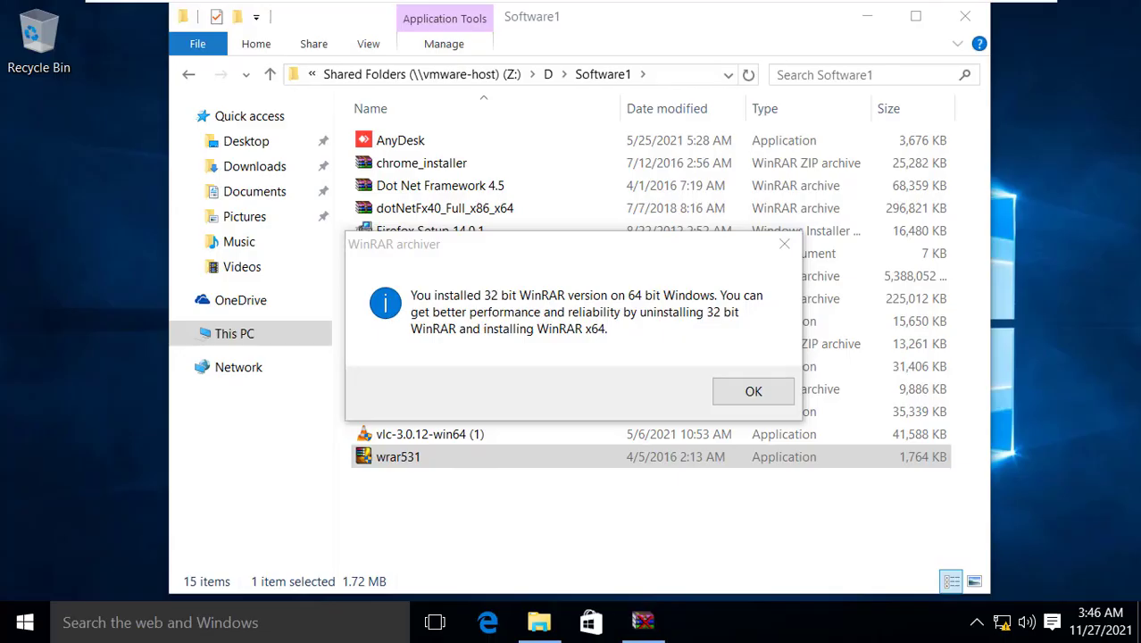
pyautogui.press('Return')
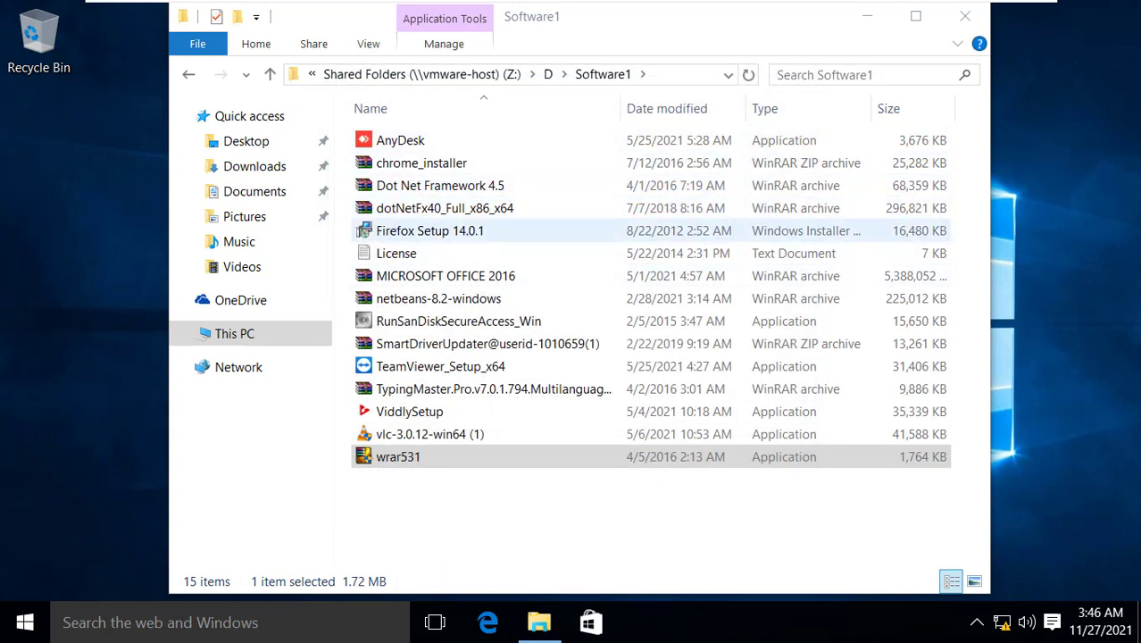
pyautogui.click(188, 75)
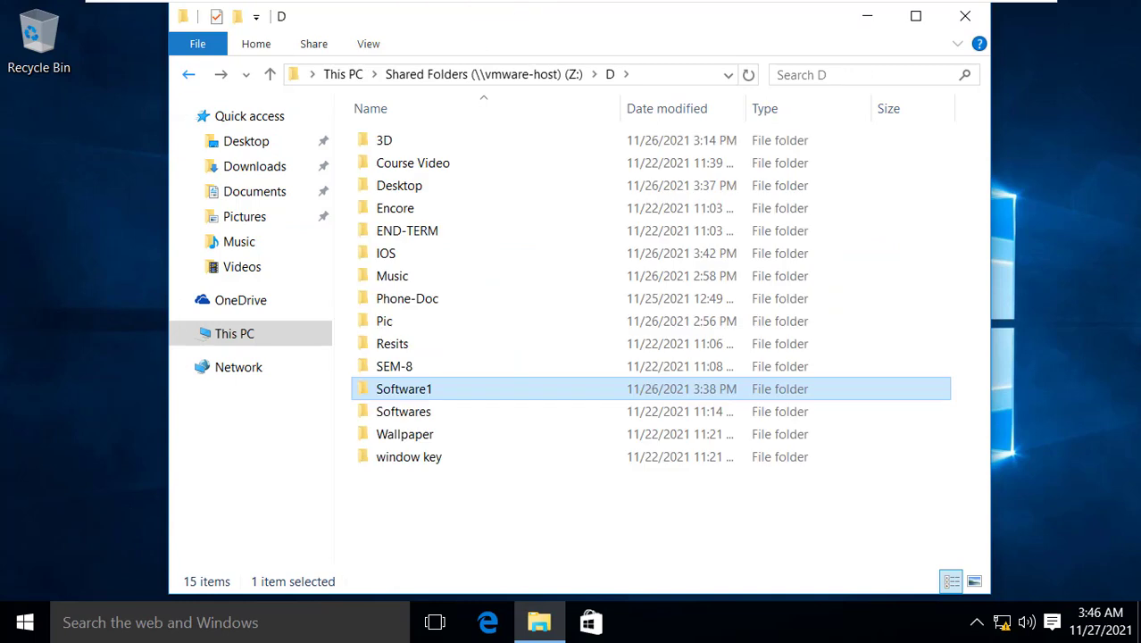
# Open KMS-Tools.zip from window key, then its nested KMS Tools Portable.zip, and run KMSTools.exe
pyautogui.doubleClick(409, 457)
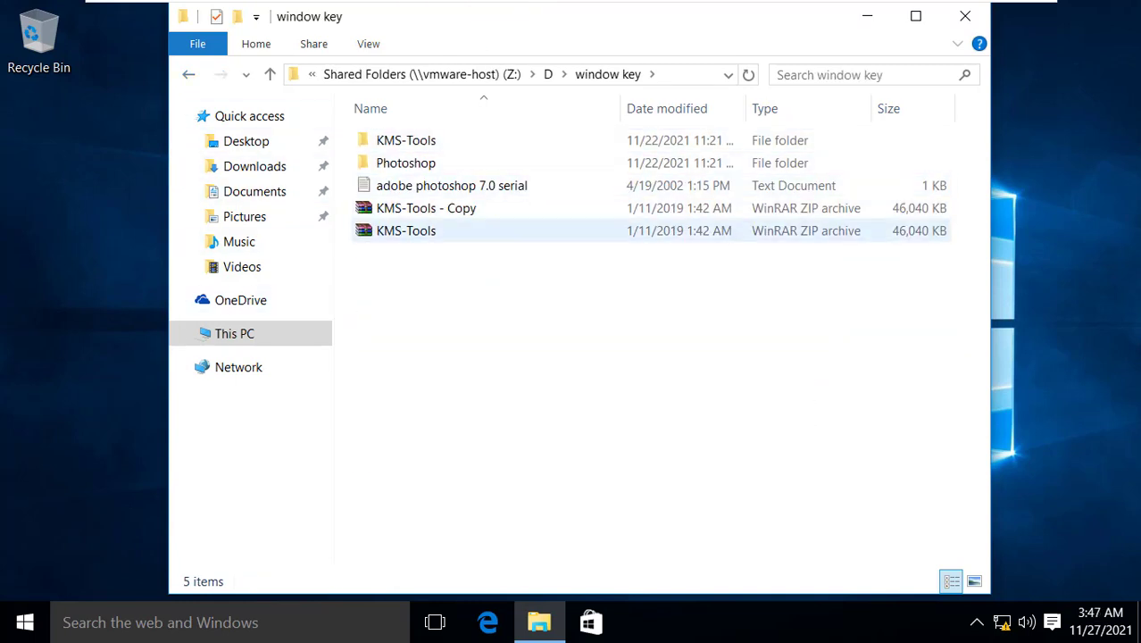
pyautogui.doubleClick(406, 230)
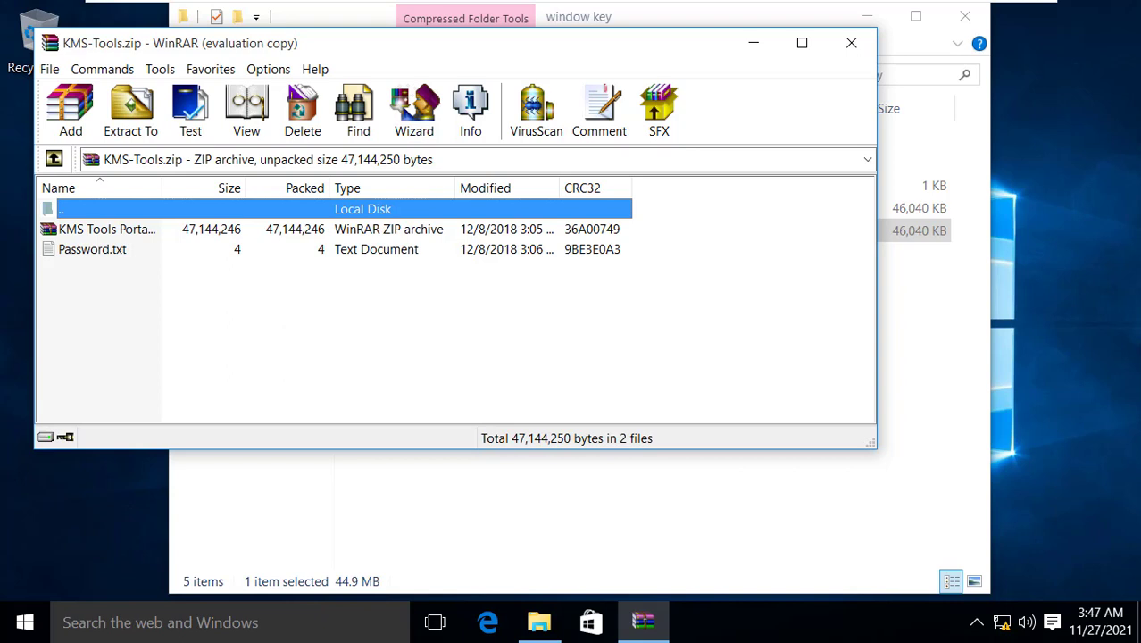
pyautogui.doubleClick(107, 229)
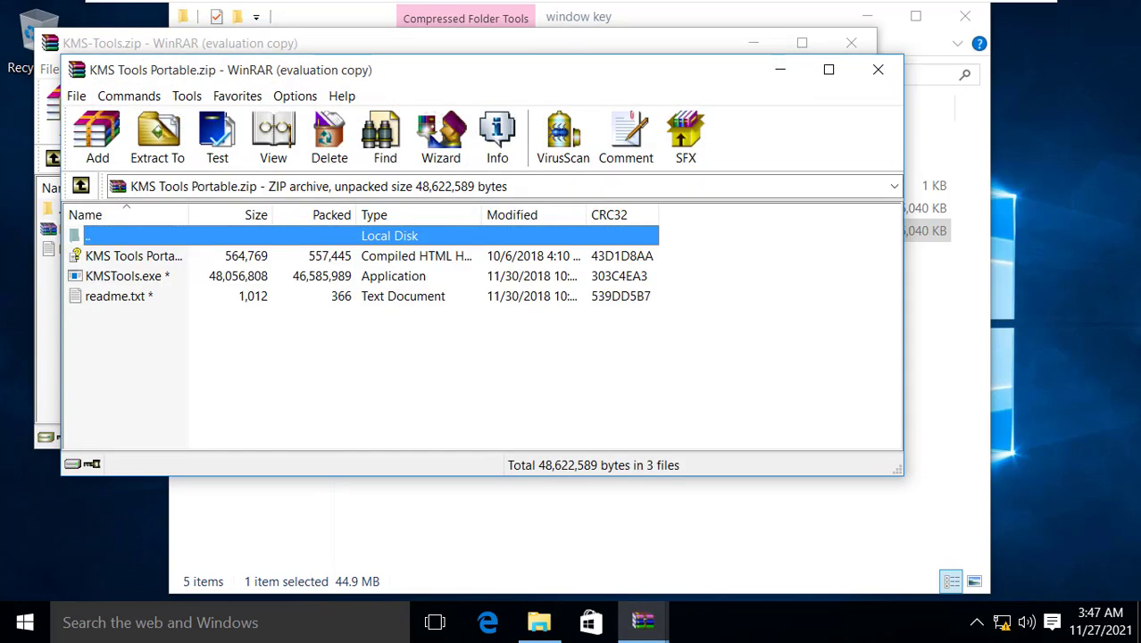
pyautogui.click(125, 276)
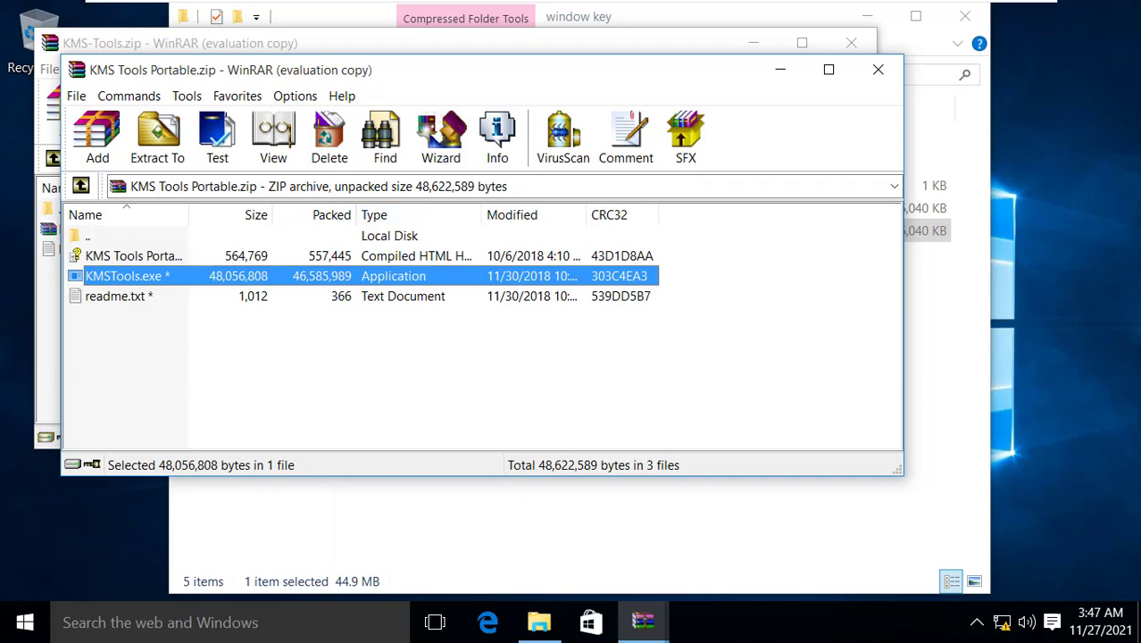
pyautogui.press('Return')
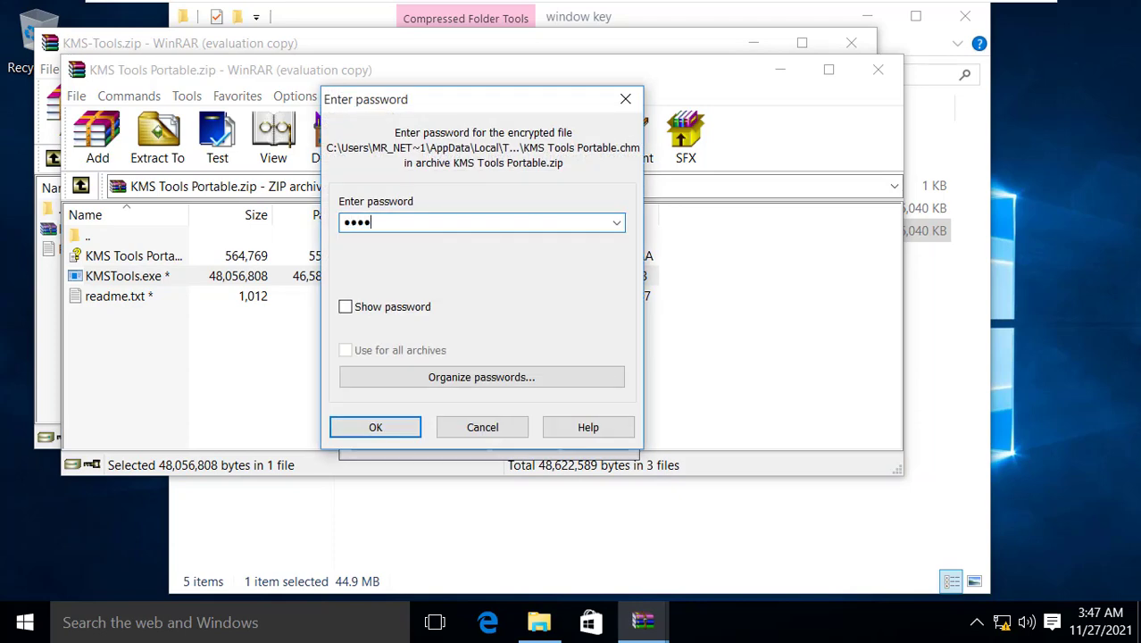
# Submit the archive password, allow KMS Tools to run, and launch KMSAuto Lite and KMSAuto Net
pyautogui.click(375, 427)
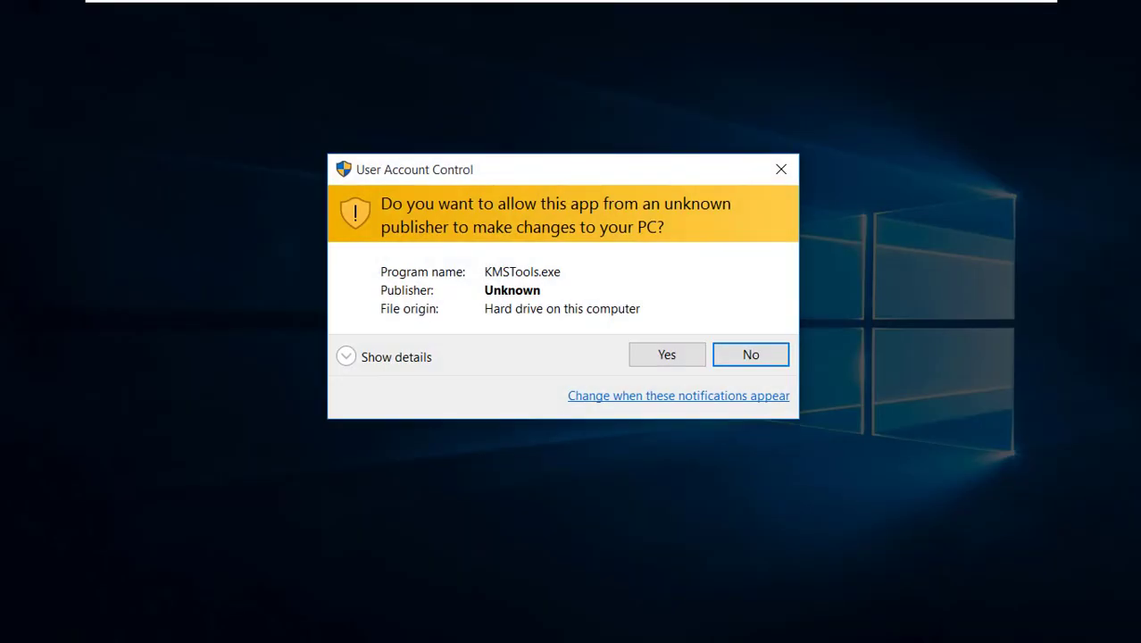
pyautogui.click(666, 354)
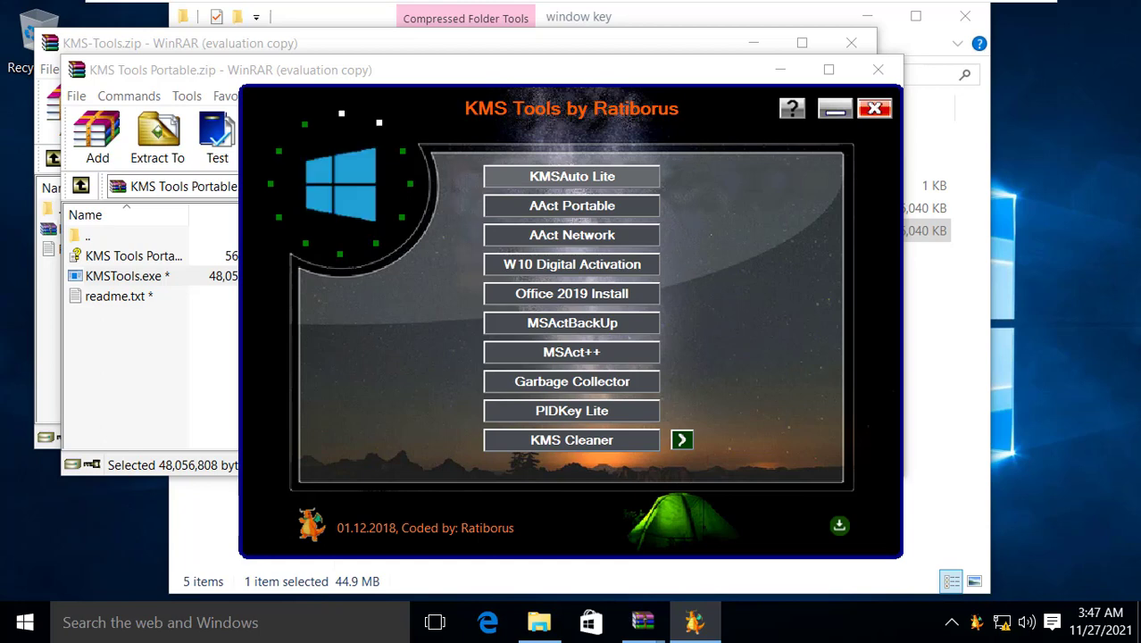
pyautogui.click(571, 176)
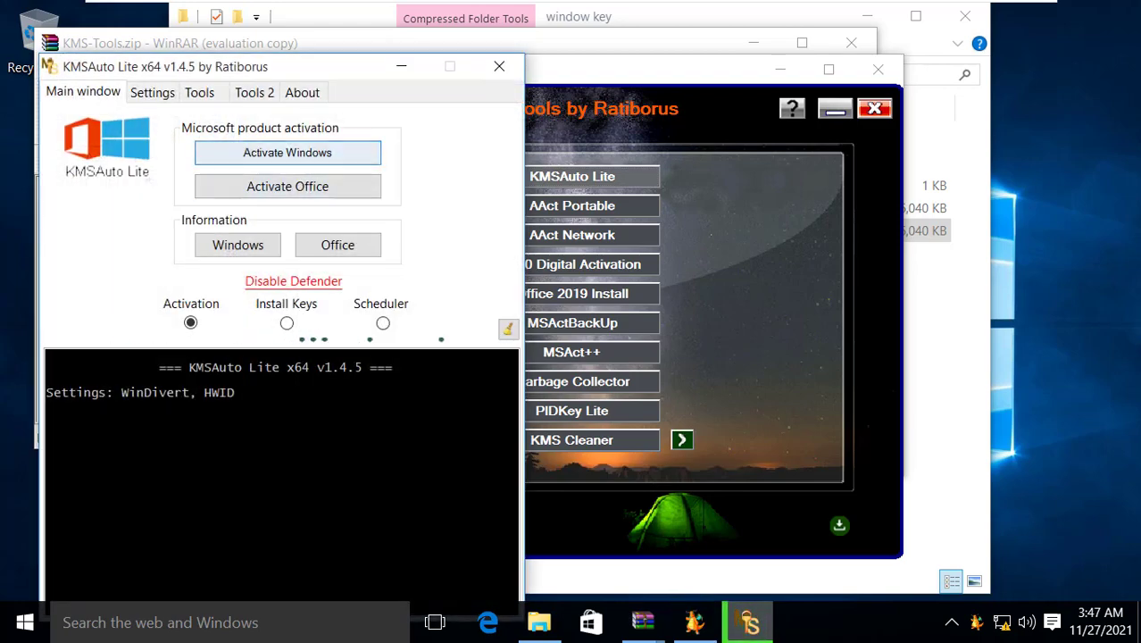
pyautogui.click(682, 440)
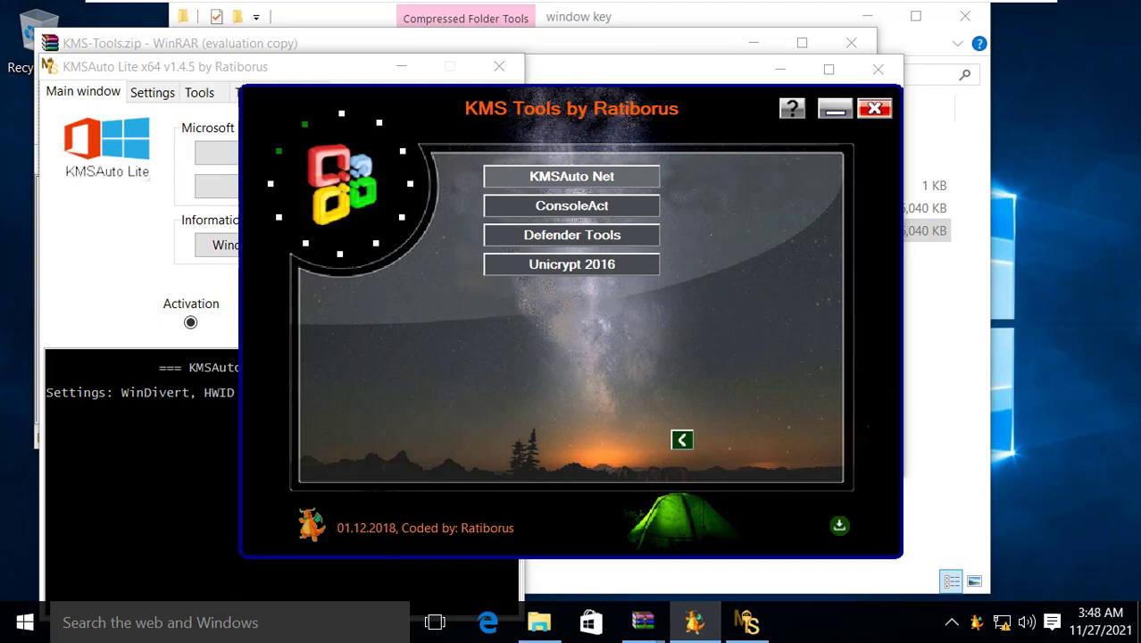
pyautogui.click(572, 176)
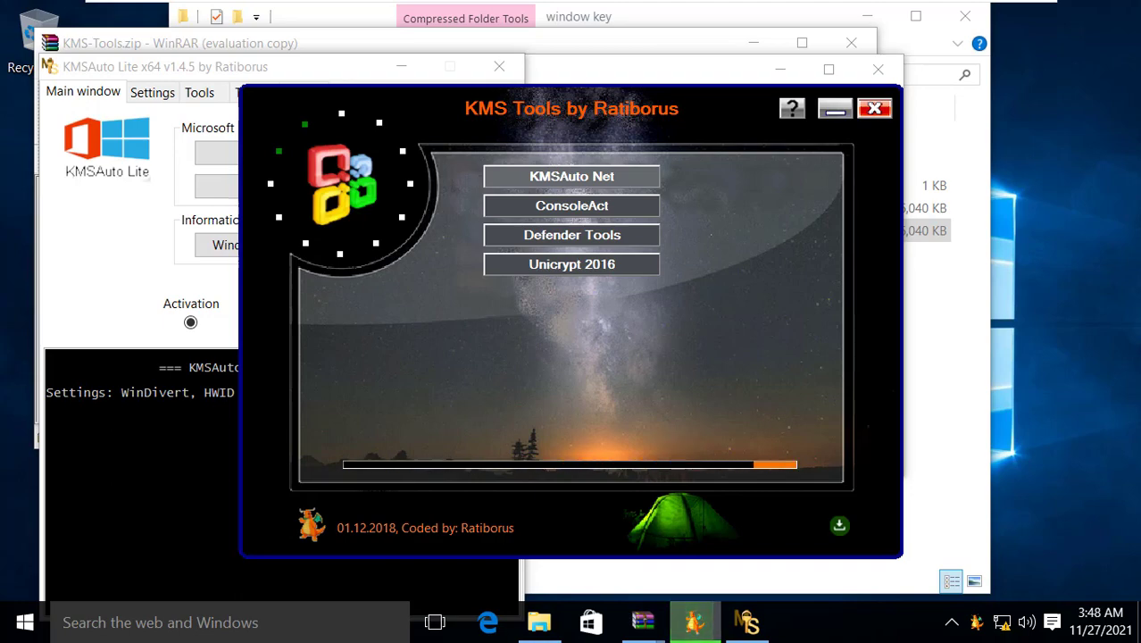
pyautogui.moveTo(613, 75); pyautogui.dragTo(1124, 139)
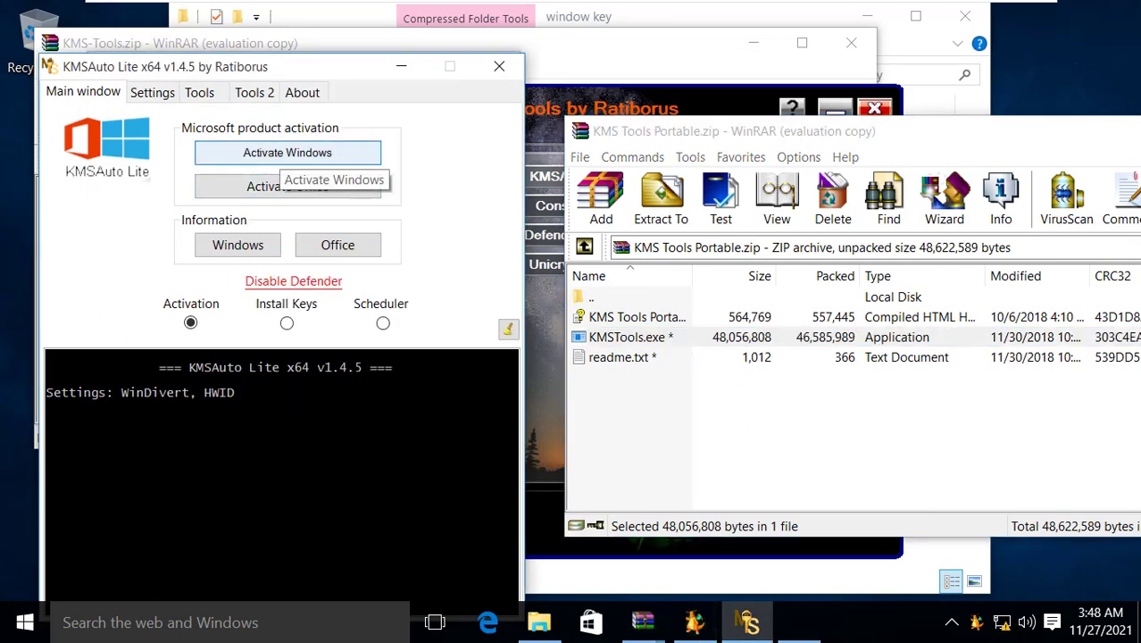
# Start the HWID Windows activation in KMSAuto Lite and close KMSAuto Net's readme
pyautogui.click(286, 153)
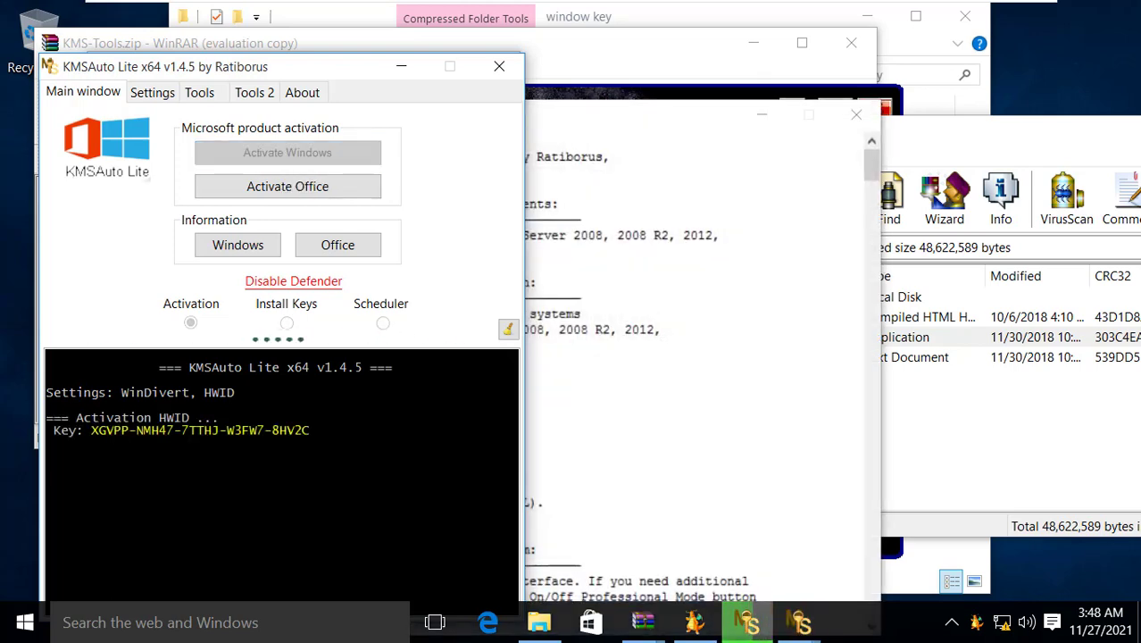
pyautogui.click(569, 313)
pyautogui.click(856, 116)
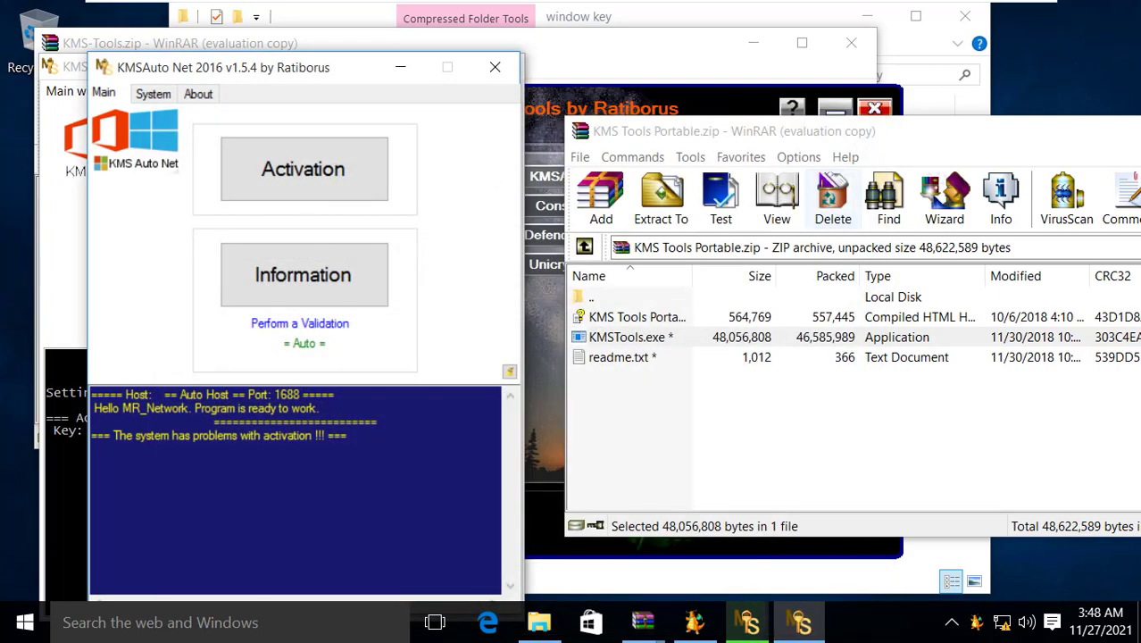
# Snap the archive window to the right half and move KMSAuto Net beside KMSAuto Lite
pyautogui.press('super+Right')
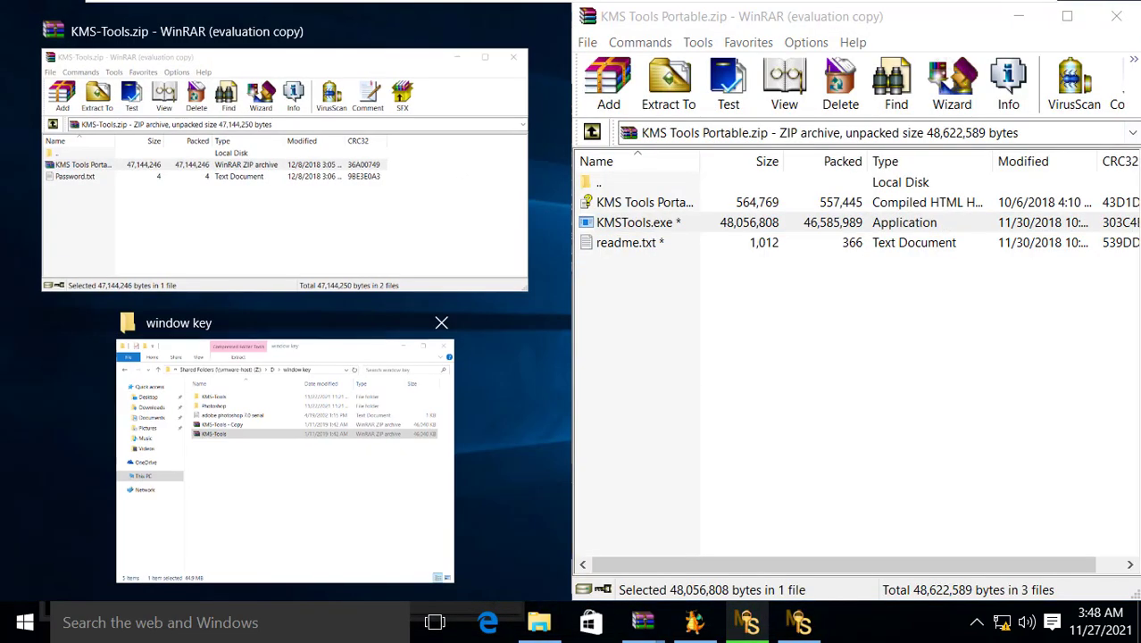
pyautogui.click(804, 392)
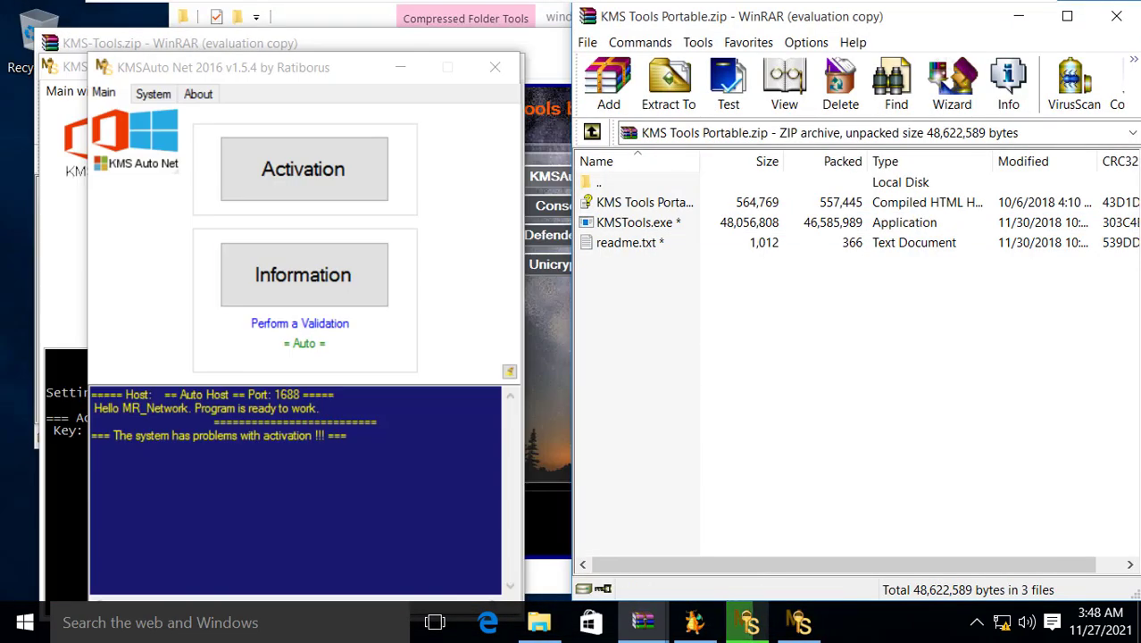
pyautogui.moveTo(269, 70); pyautogui.dragTo(743, 64)
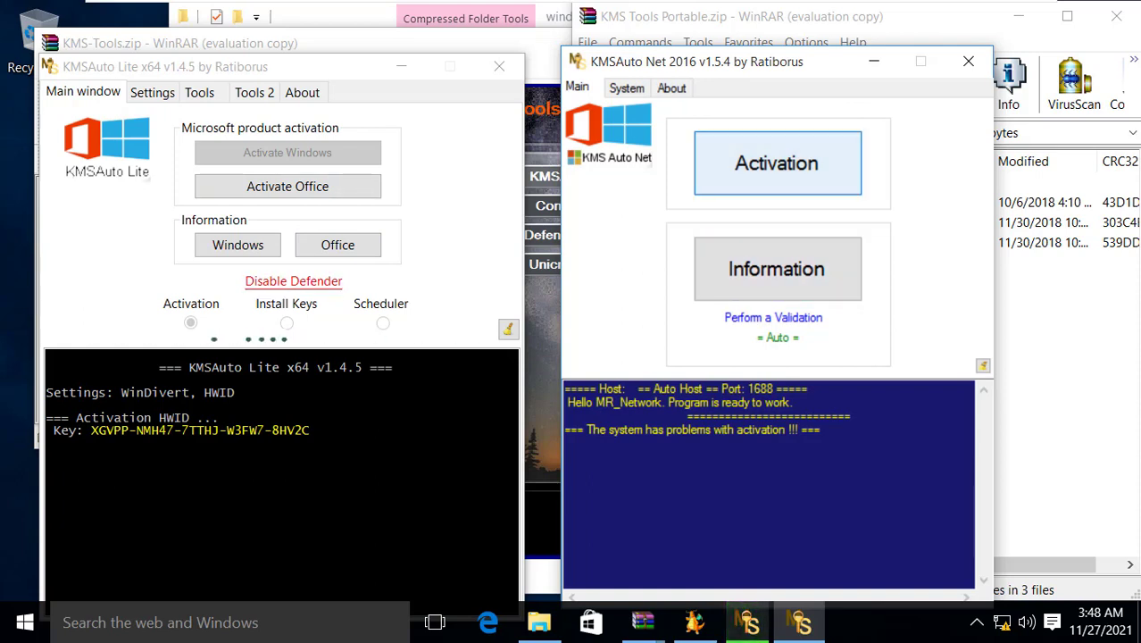
# Activate Windows in KMSAuto Net with the suggested GVLK key, decline the reactivation task, and close both KMSAuto windows
pyautogui.click(776, 150)
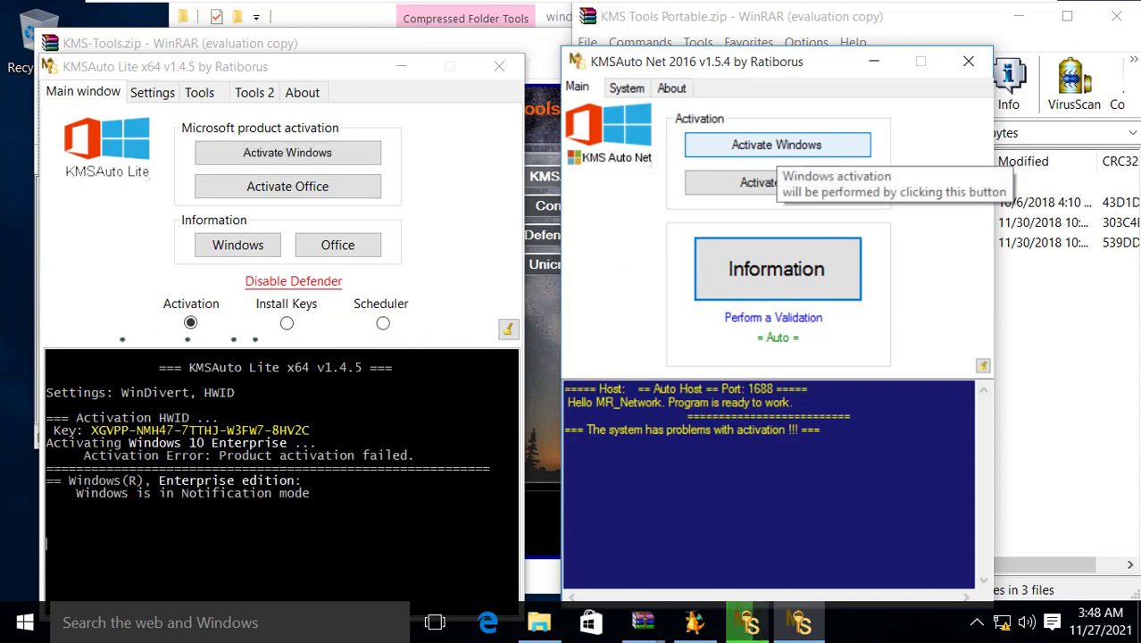
pyautogui.click(777, 145)
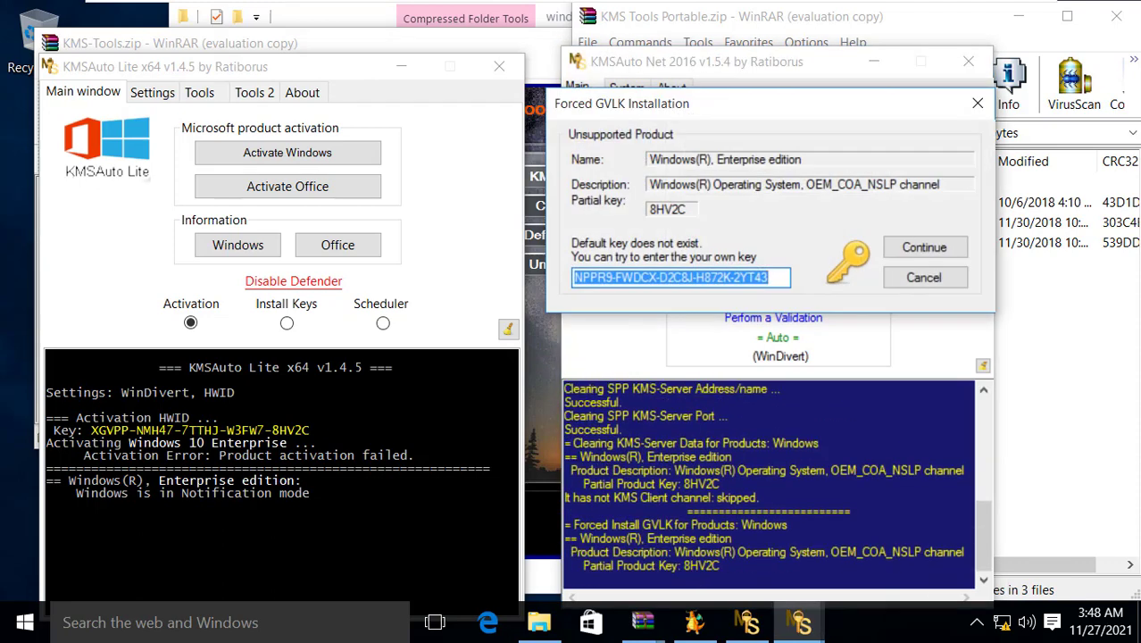
pyautogui.press('Return')
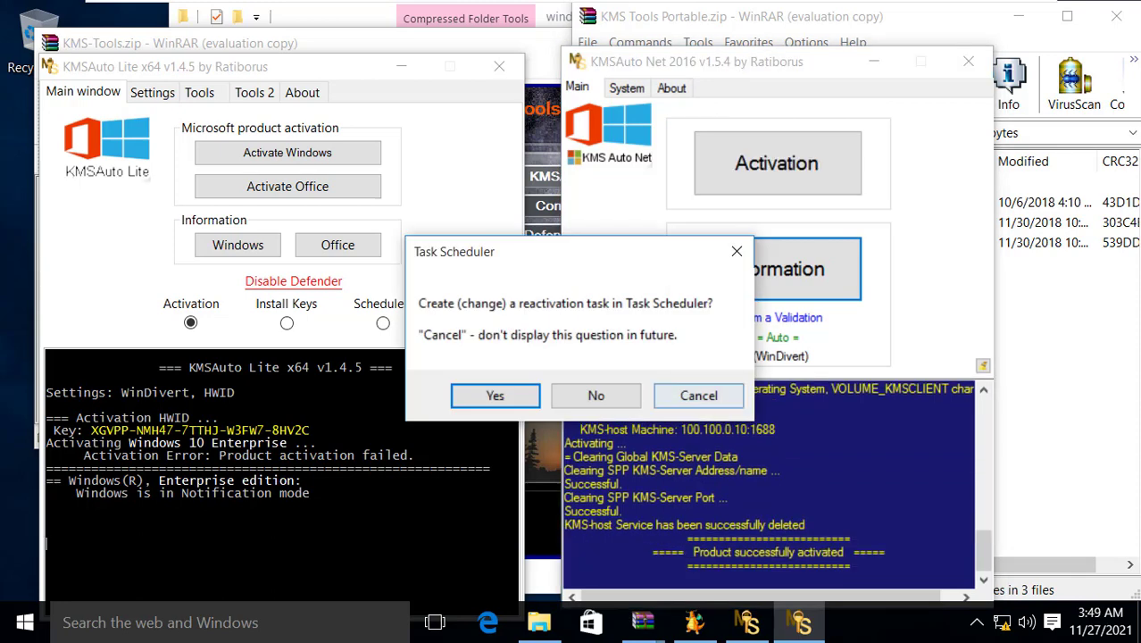
pyautogui.click(596, 396)
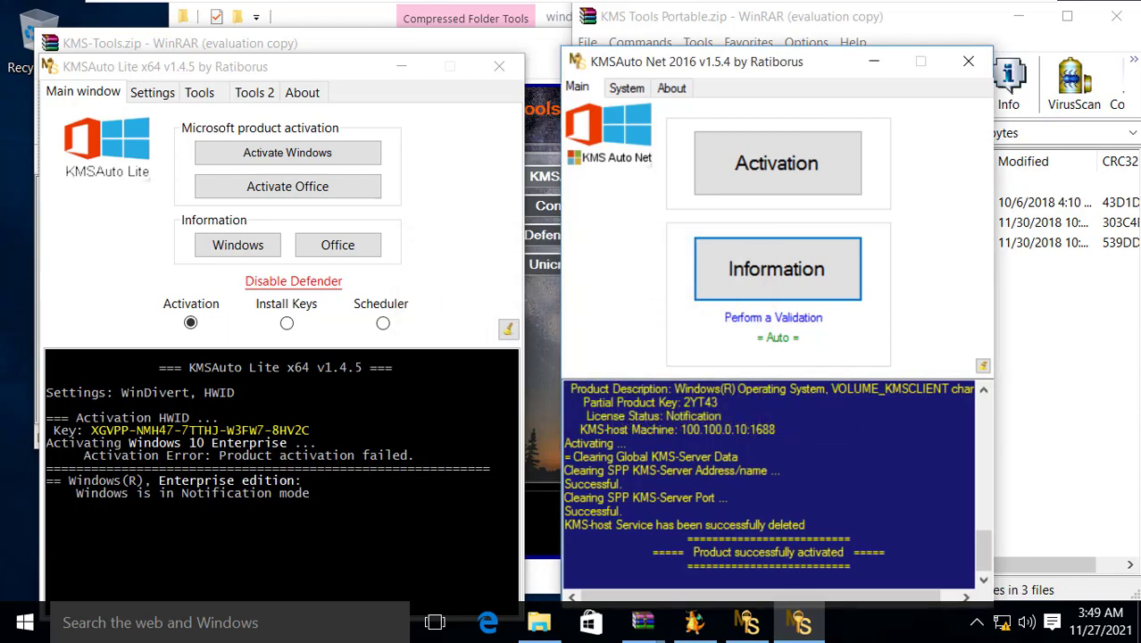
pyautogui.click(968, 60)
pyautogui.click(498, 66)
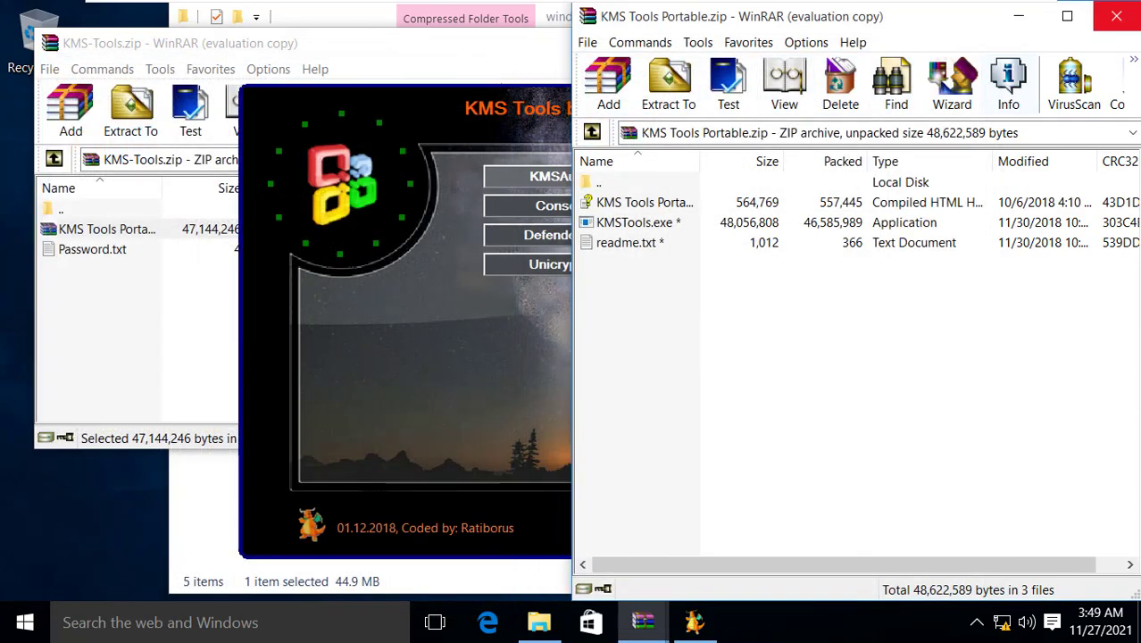
# Close the KMS Tools Portable archive, the KMS Tools launcher and the KMS-Tools.zip window
pyautogui.click(1116, 16)
pyautogui.click(874, 108)
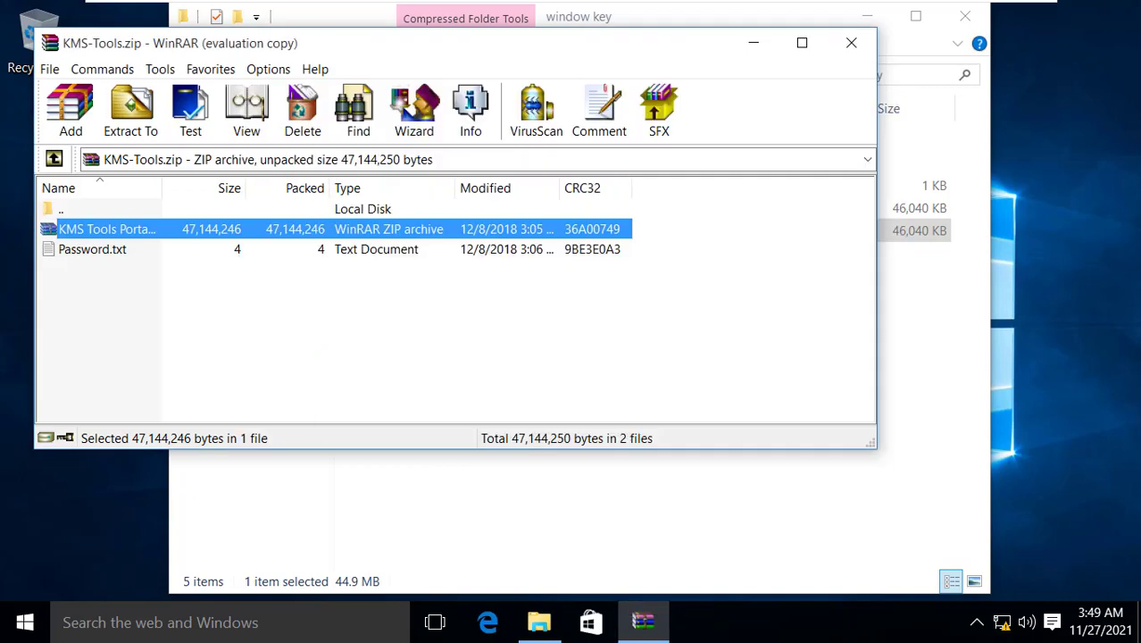
pyautogui.click(851, 43)
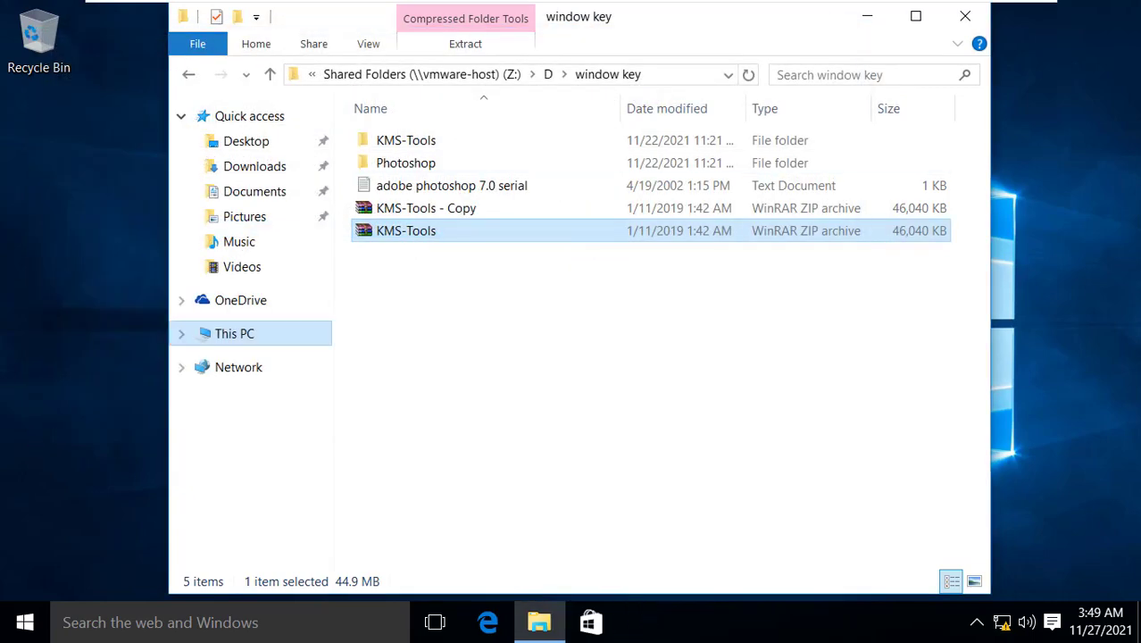
# Check This PC's system properties, then close File Explorer
pyautogui.rightClick(245, 327)
pyautogui.click(285, 309)
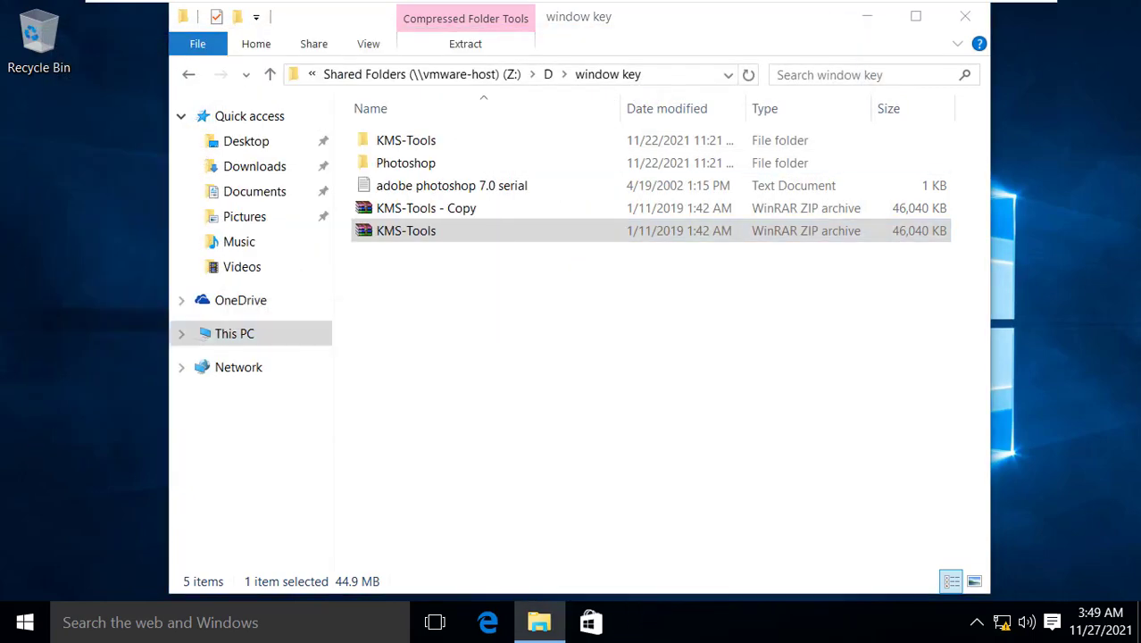
pyautogui.scroll(-1, 708, 330)
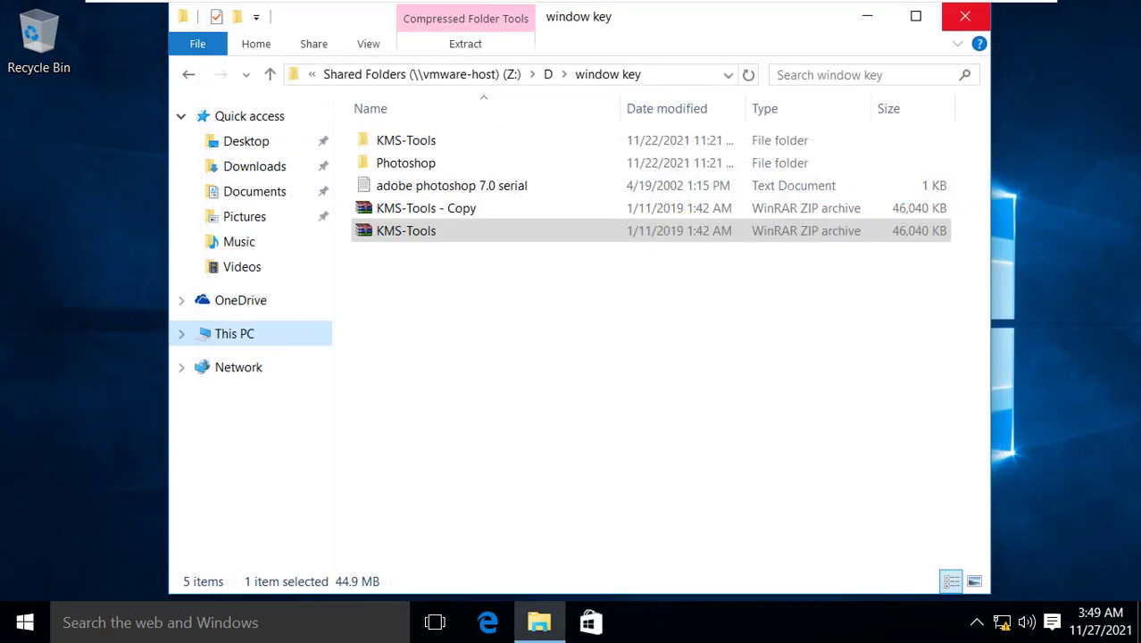
pyautogui.click(965, 16)
# Refresh the guest desktop five times from its right-click menu
pyautogui.rightClick(412, 181)
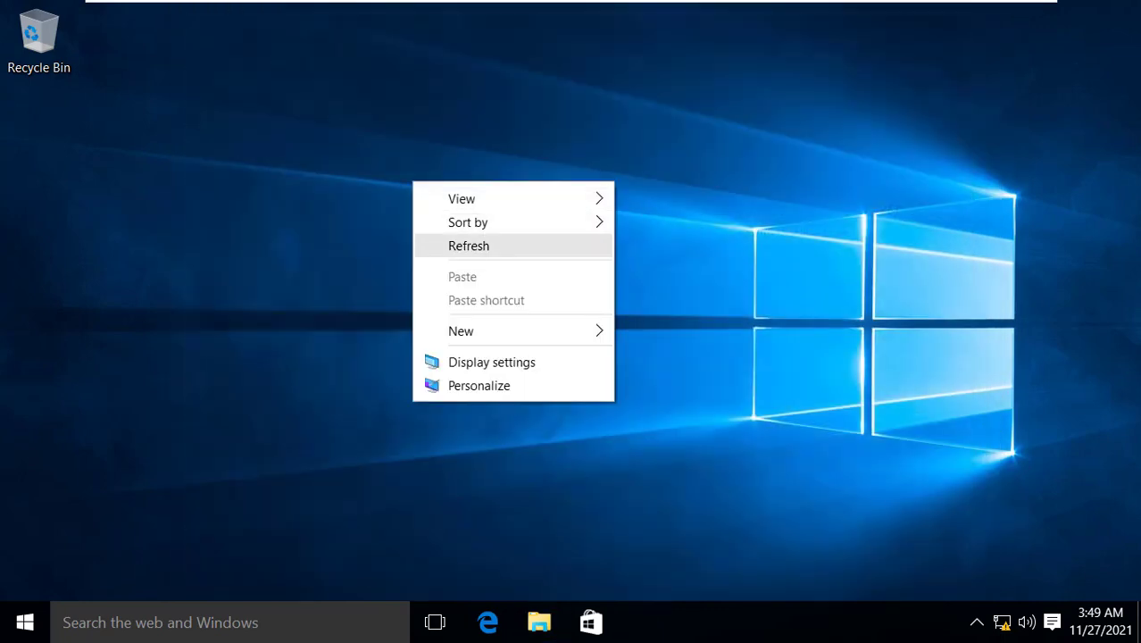
pyautogui.click(462, 245)
pyautogui.rightClick(545, 189)
pyautogui.click(595, 252)
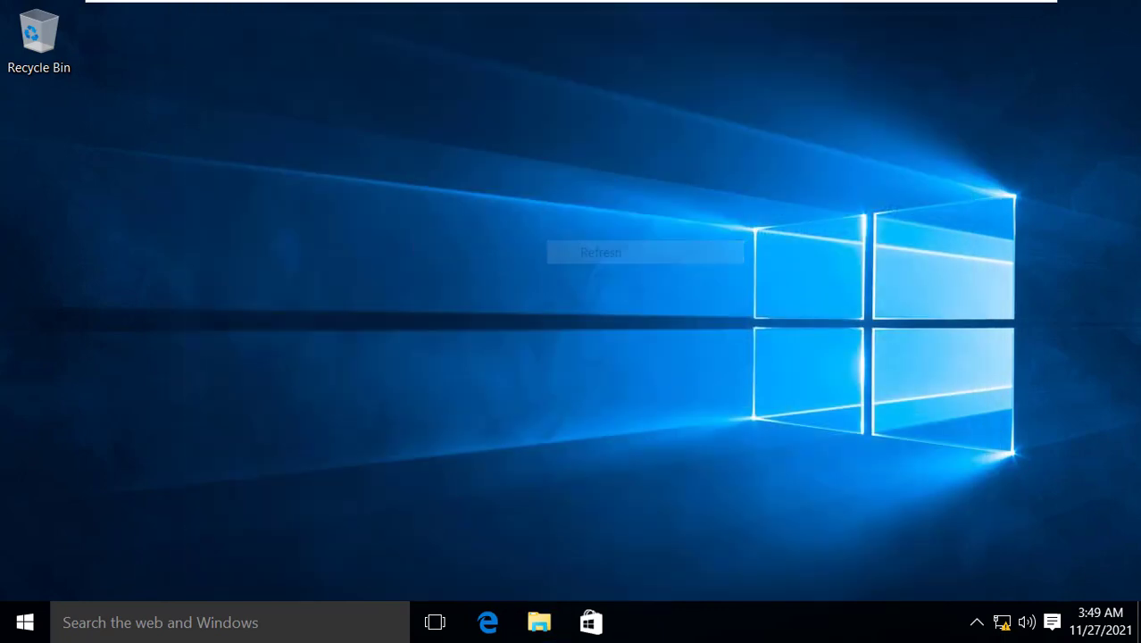
pyautogui.rightClick(598, 172)
pyautogui.click(648, 235)
pyautogui.rightClick(630, 186)
pyautogui.click(686, 251)
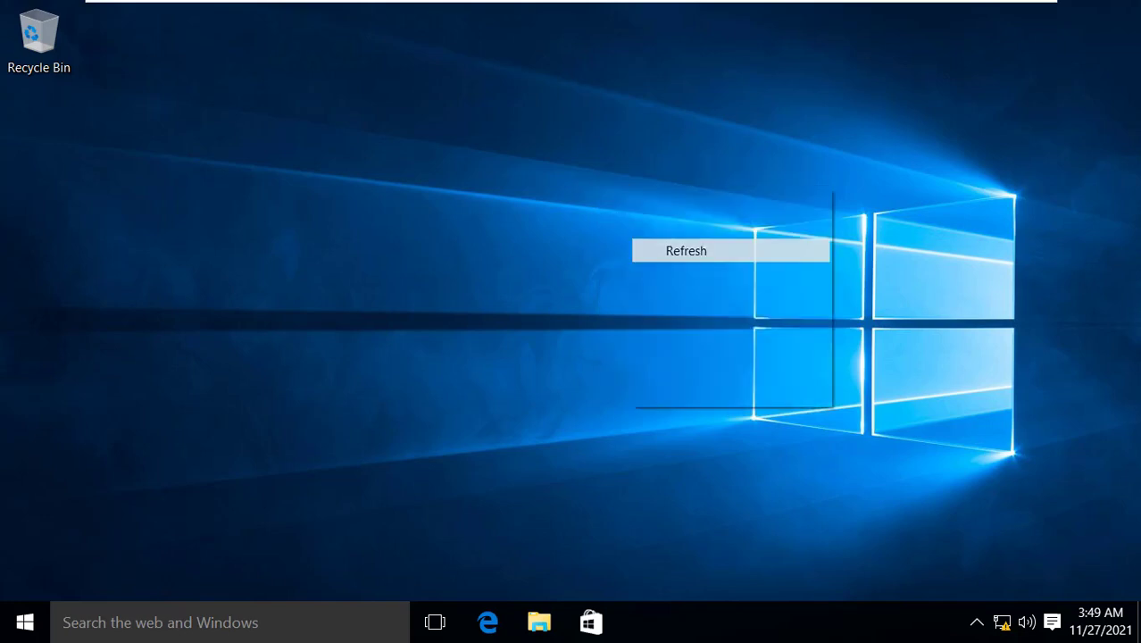
pyautogui.rightClick(548, 195)
pyautogui.click(605, 261)
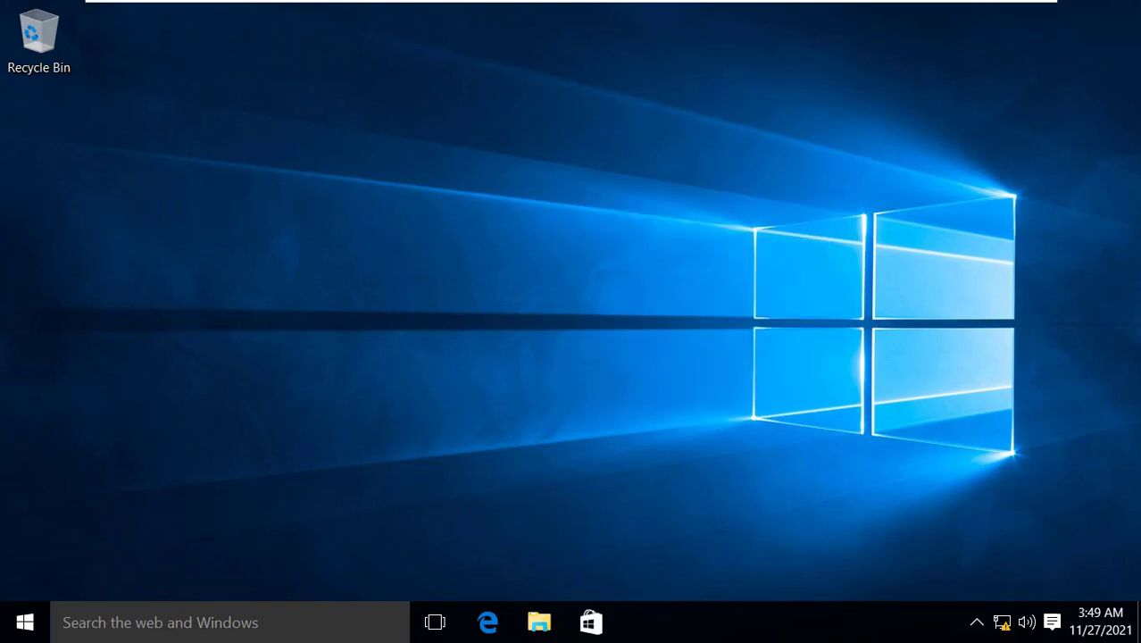
# Minimize the Test_PC virtual machine from the VMware toolbar so the host desktop shows
pyautogui.moveTo(572, 1)
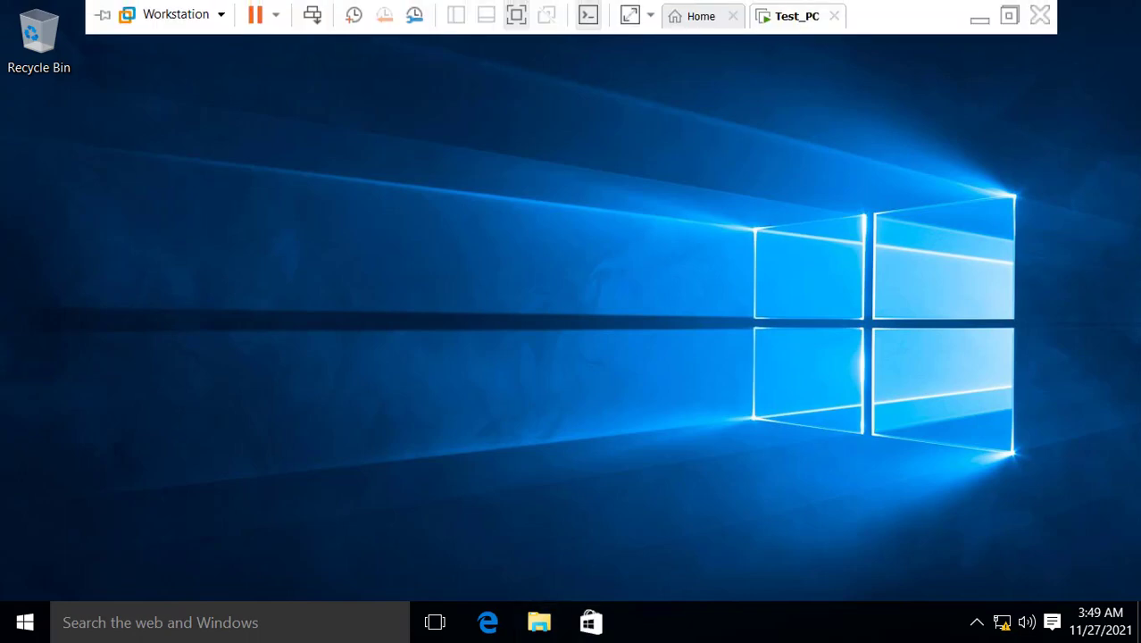
pyautogui.click(980, 16)
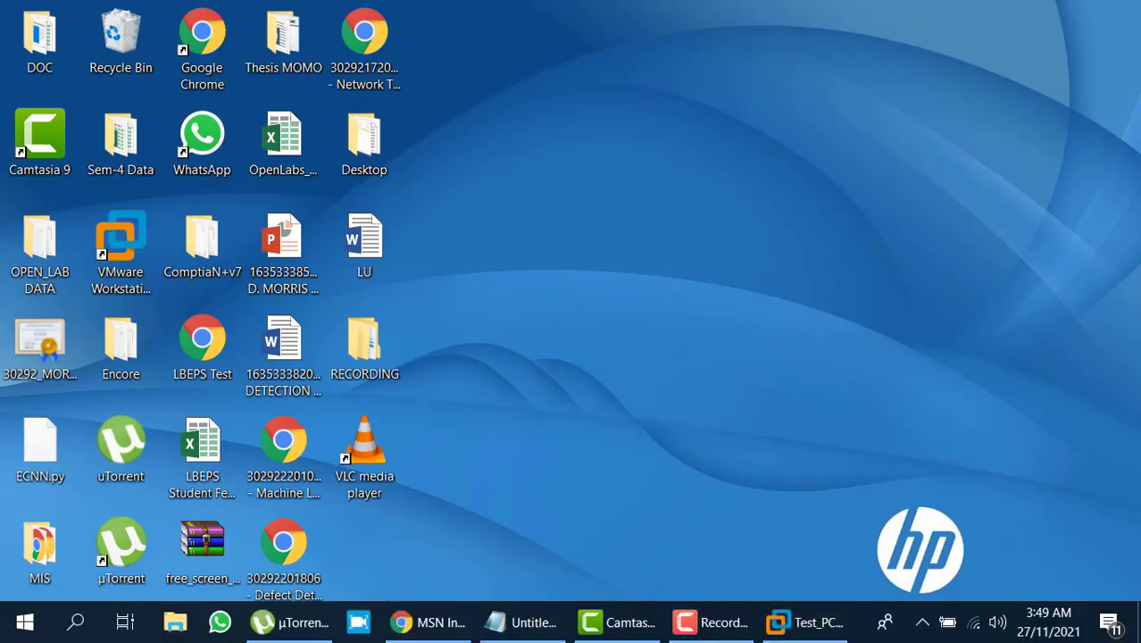
pyautogui.click(711, 622)
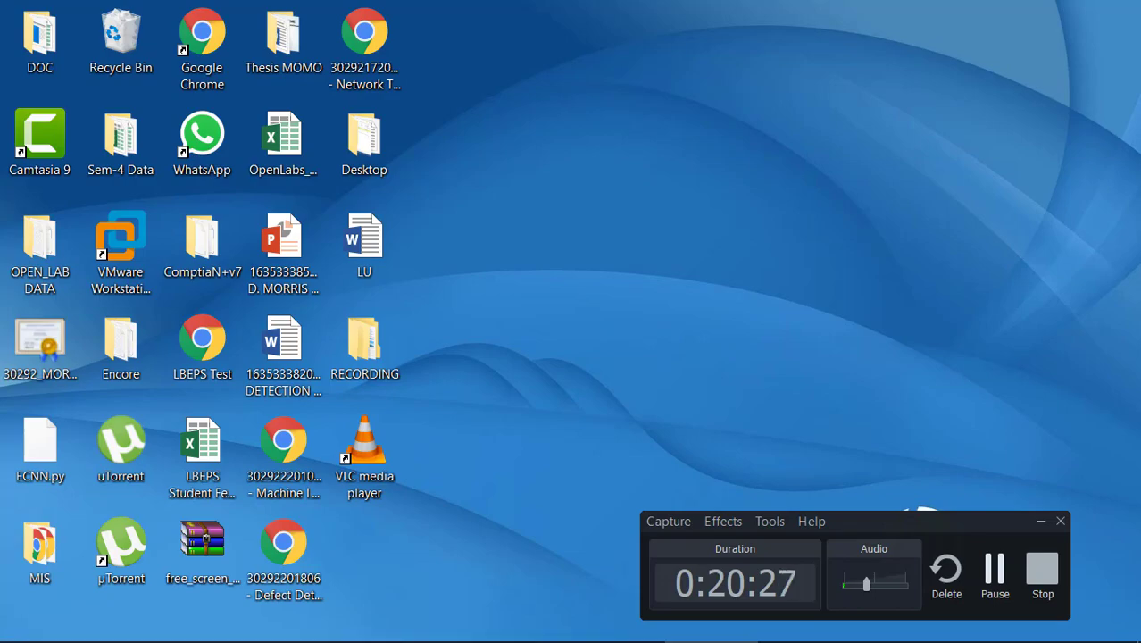